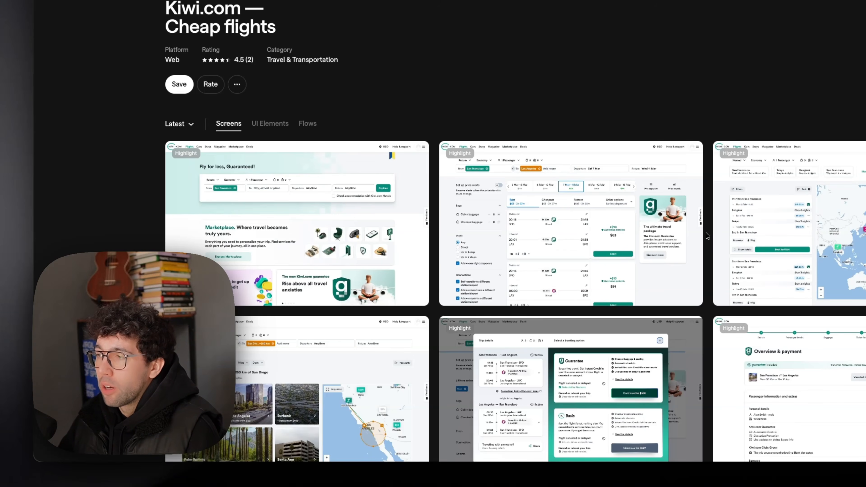
Step: Examine Kiwi.com's booking option and Overview & payment screens on Mobbin
{"action": "scroll", "coordinate": [707, 236], "scroll_direction": "down", "scroll_amount": 5}
{"action": "left_click", "coordinate": [571, 389]}
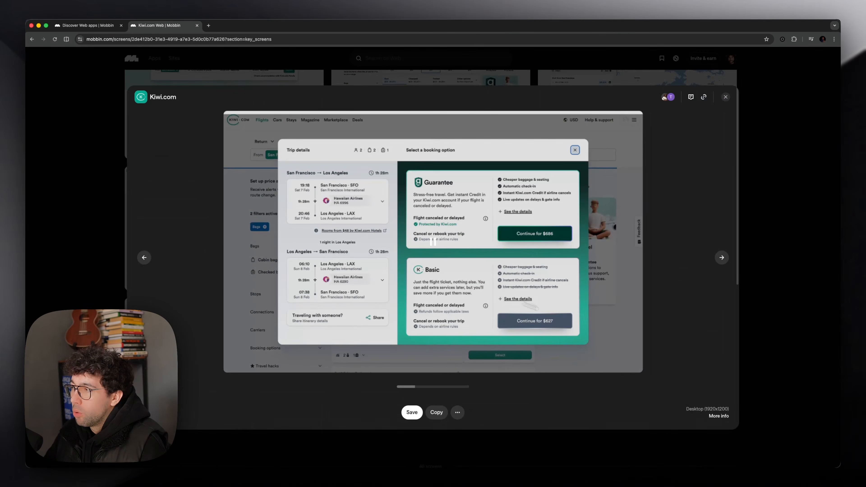
{"action": "left_click", "coordinate": [783, 314]}
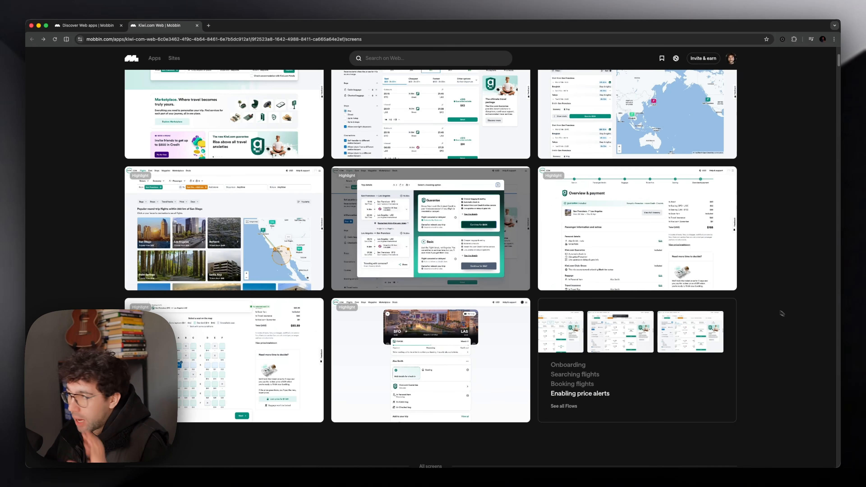
{"action": "left_click", "coordinate": [725, 227]}
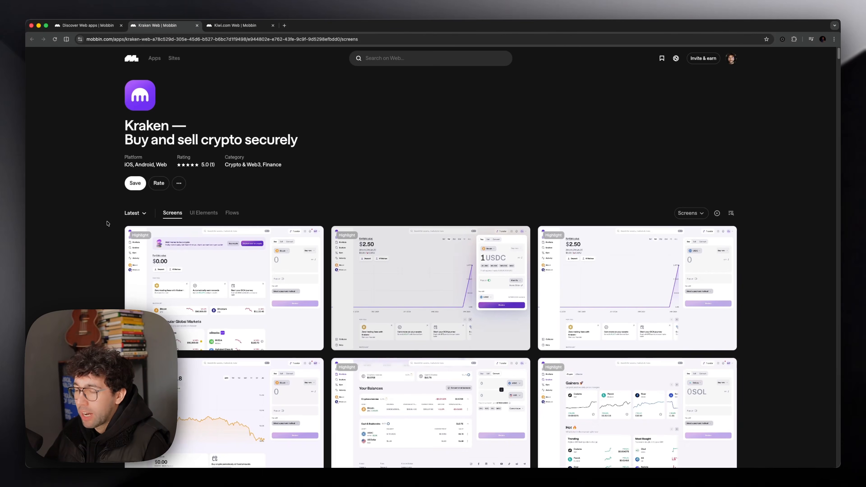
{"action": "left_click", "coordinate": [193, 271]}
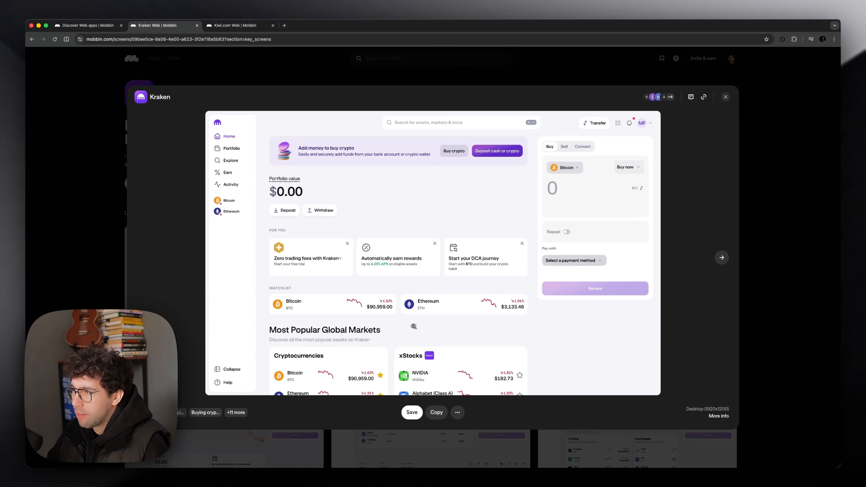
Step: Examine the Kraken, Linktree and Fibery web app screens on Mobbin as redesign candidates
{"action": "key", "text": "Escape"}
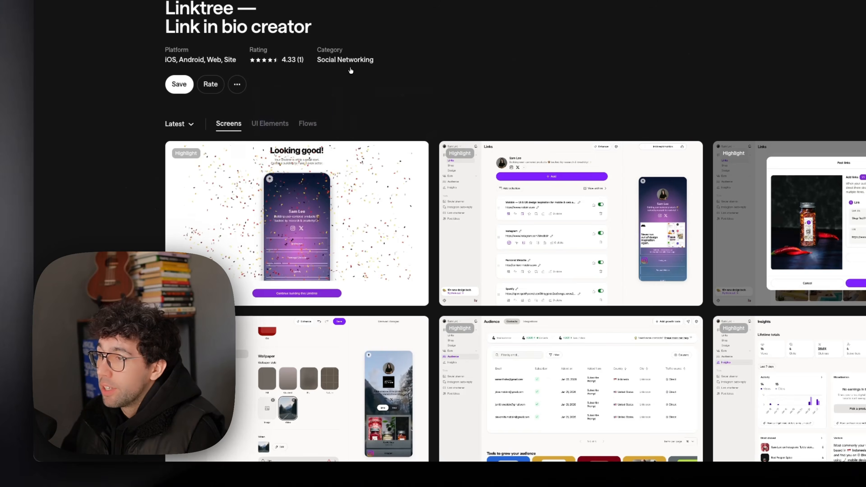
{"action": "scroll", "coordinate": [443, 307], "scroll_direction": "down", "scroll_amount": 8}
{"action": "scroll", "coordinate": [443, 307], "scroll_direction": "up", "scroll_amount": 3}
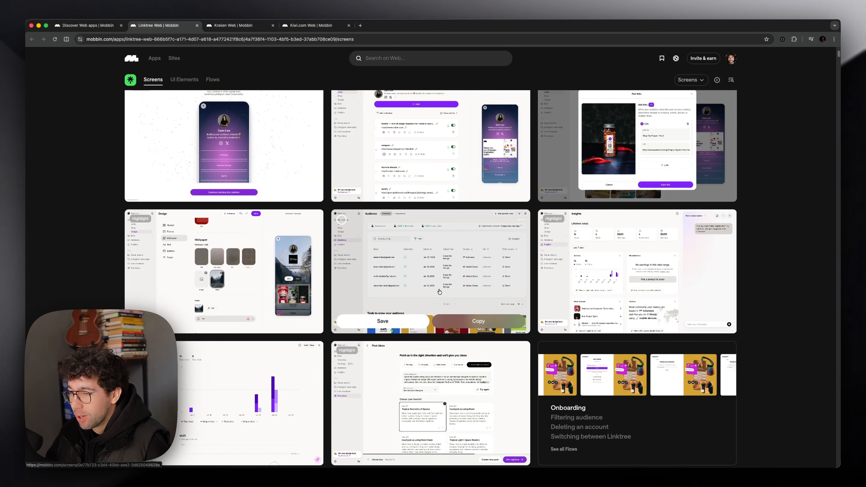
{"action": "left_click", "coordinate": [439, 296]}
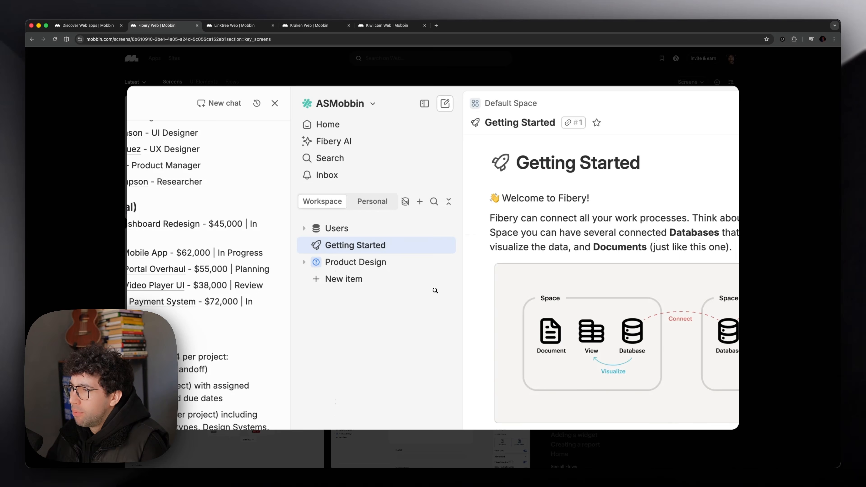
{"action": "left_click", "coordinate": [435, 290]}
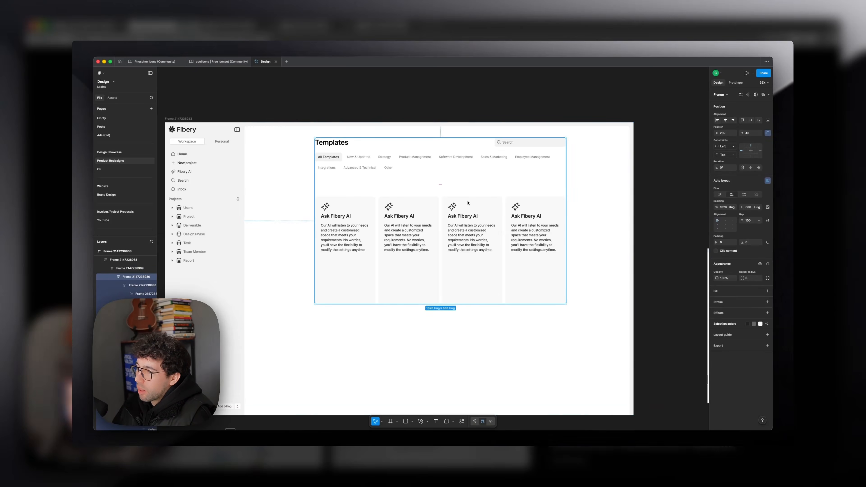
{"action": "double_click", "coordinate": [365, 219]}
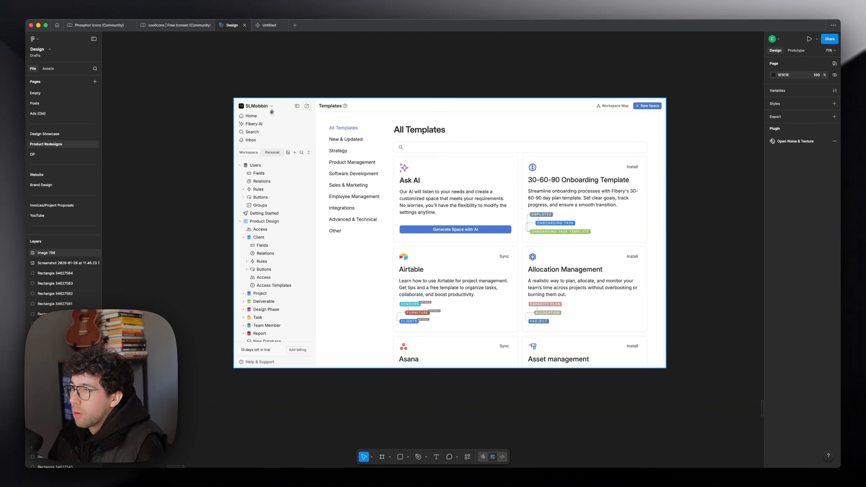
Step: In Figma, draw a 1920 × 1200 frame exactly around the Fibery templates screenshot
{"action": "left_click", "coordinate": [234, 98]}
{"action": "key", "text": "f"}
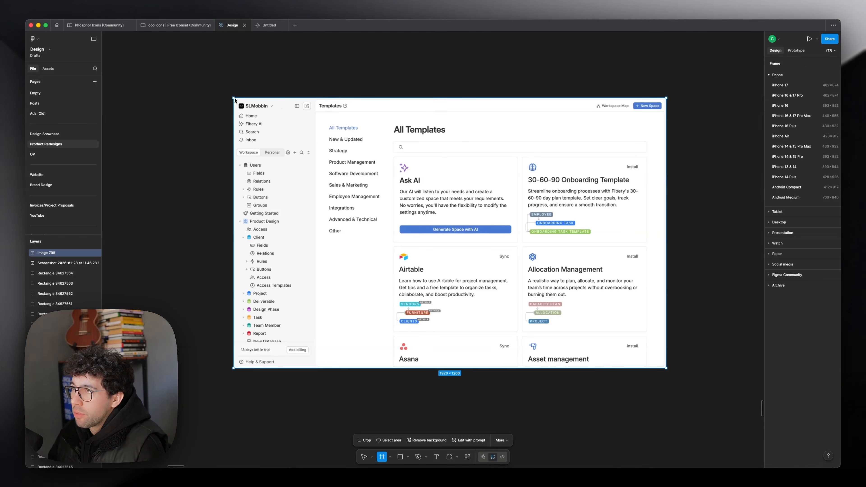
{"action": "left_click_drag", "start_coordinate": [234, 100], "coordinate": [666, 369]}
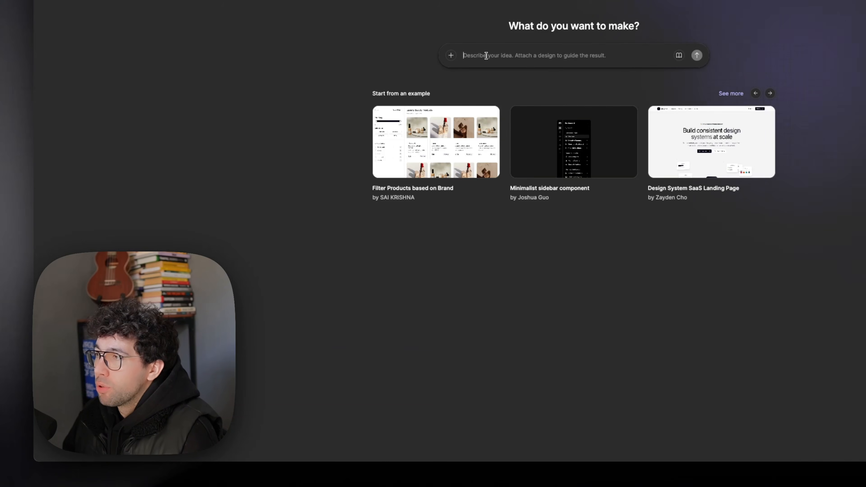
Step: Attach the copied templates design to the prompt in the untitled Make file, preview it enlarged and return to the Design file
{"action": "key", "text": "super+v"}
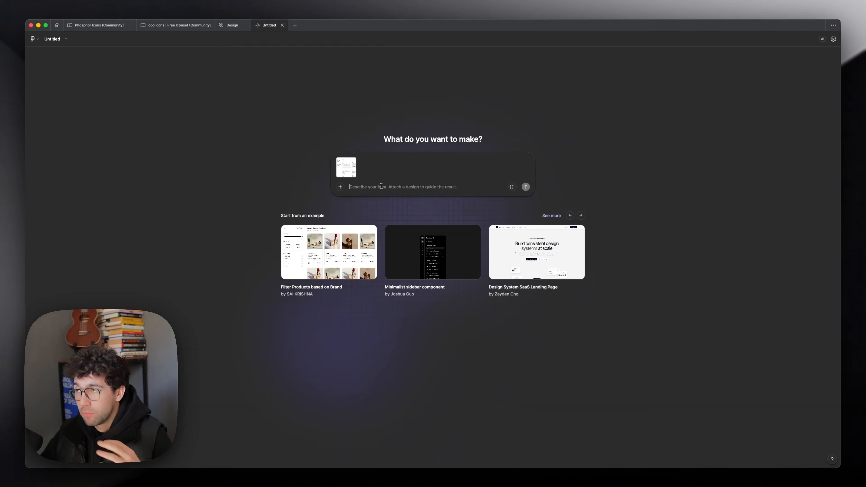
{"action": "left_click", "coordinate": [340, 165]}
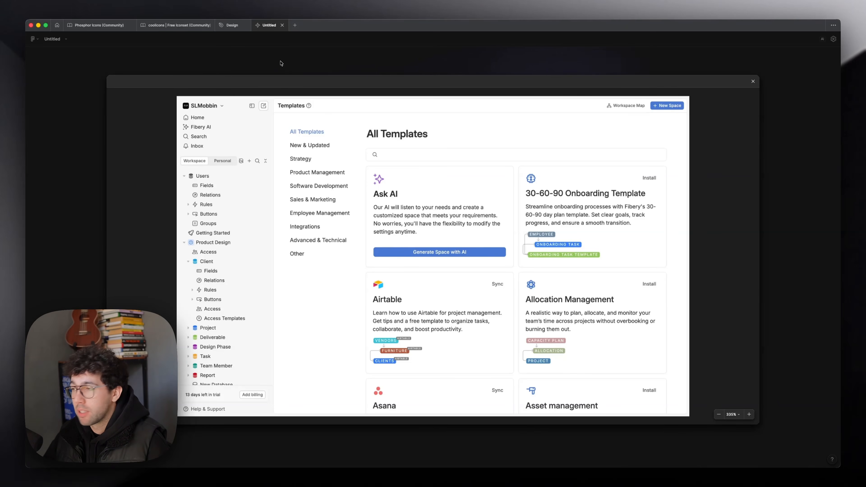
{"action": "left_click", "coordinate": [232, 25]}
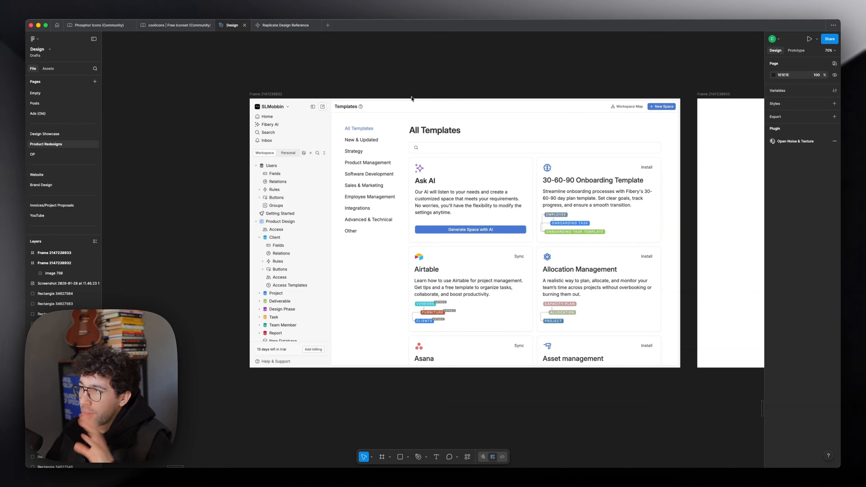
Step: Cover the template category column beside the sidebar with a full-height rectangle
{"action": "key", "text": "r"}
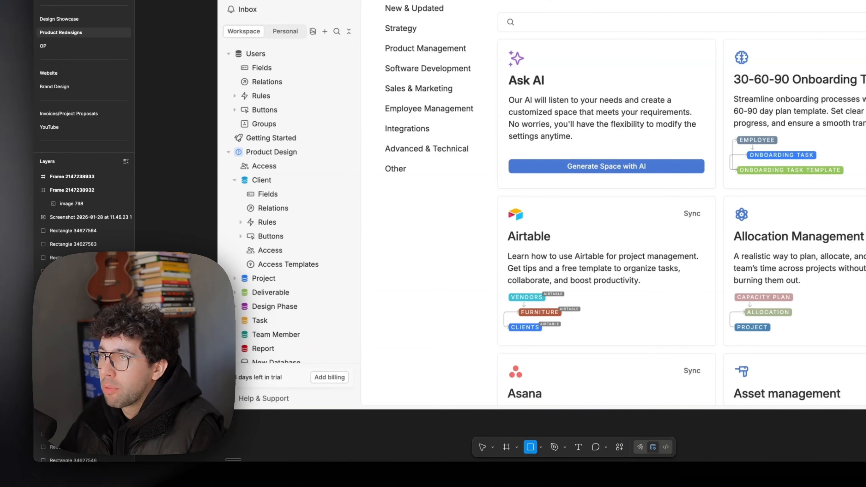
{"action": "mouse_move", "coordinate": [217, 0]}
{"action": "left_mouse_down"}
{"action": "mouse_move", "coordinate": [305, 214]}
{"action": "mouse_move", "coordinate": [350, 395]}
{"action": "left_mouse_up"}
{"action": "scroll", "coordinate": [188, 124], "scroll_direction": "left", "scroll_amount": 1}
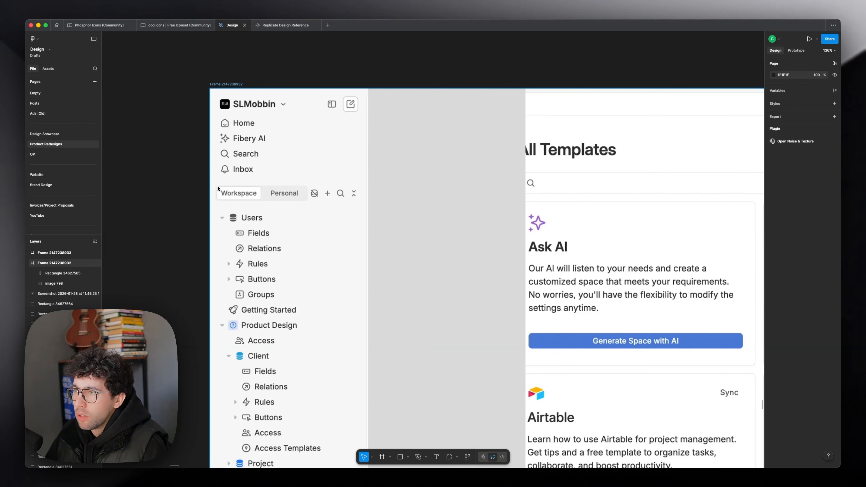
Step: Mark the sidebar's Workspace/Personal switch and the icons next to it with temporary rectangles, deleting each one
{"action": "key", "text": "r"}
{"action": "left_click_drag", "start_coordinate": [217, 185], "coordinate": [321, 129]}
{"action": "left_click", "coordinate": [292, 190], "text": "shift"}
{"action": "key", "text": "Delete"}
{"action": "key", "text": "r"}
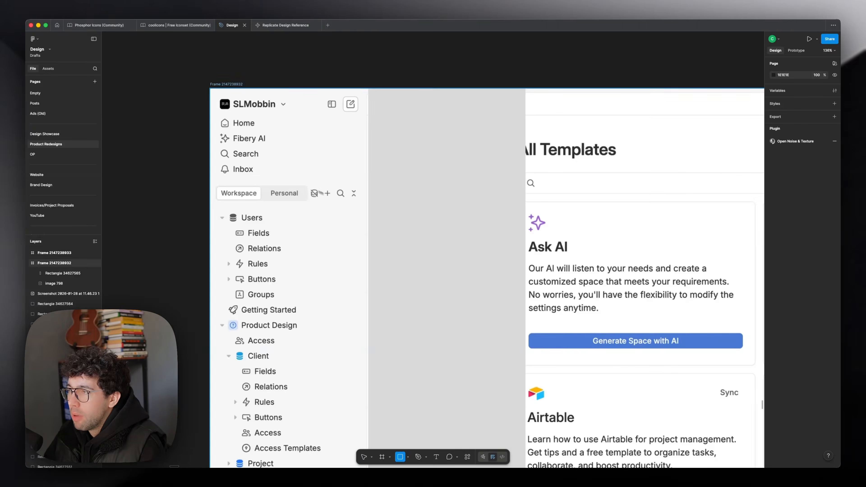
{"action": "left_click_drag", "start_coordinate": [309, 185], "coordinate": [363, 204]}
{"action": "key", "text": "Delete"}
Step: Mark the compose icon, the Fibery AI item and the sidebar toggle with temporary rectangles, deleting each one
{"action": "scroll", "coordinate": [356, 237], "scroll_direction": "up", "scroll_amount": 1}
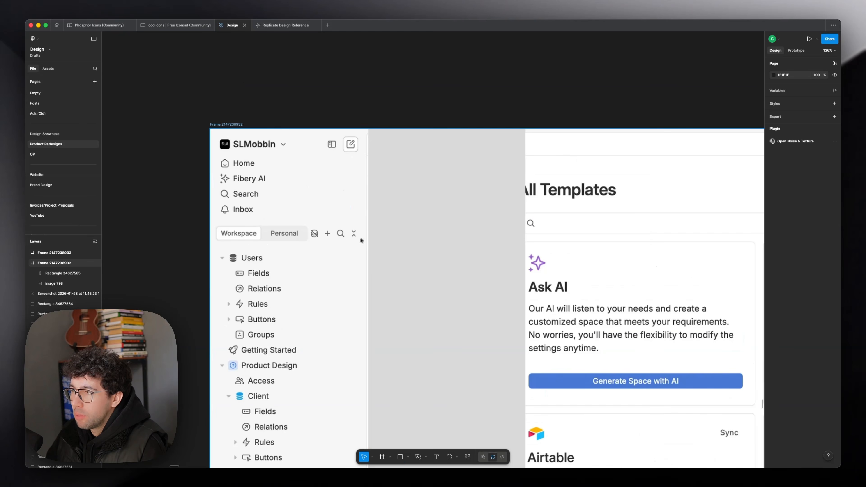
{"action": "key", "text": "r"}
{"action": "left_click_drag", "start_coordinate": [342, 137], "coordinate": [359, 153]}
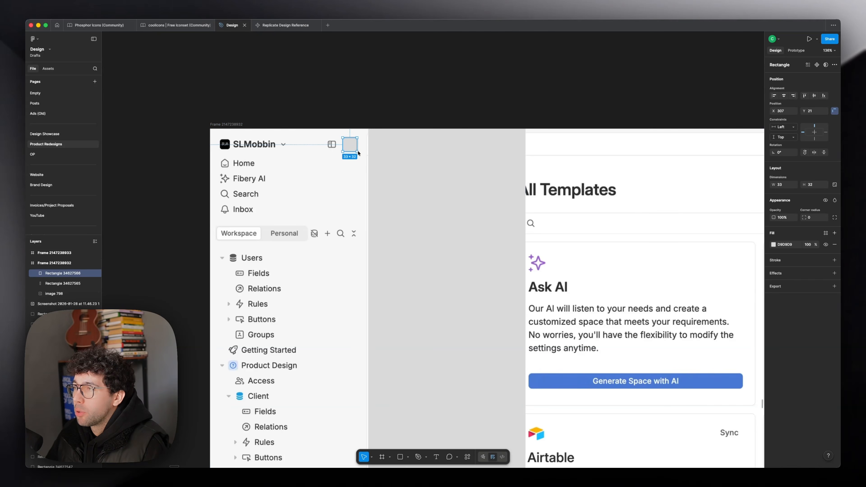
{"action": "key", "text": "Delete"}
{"action": "key", "text": "r"}
{"action": "left_click_drag", "start_coordinate": [221, 173], "coordinate": [287, 189]}
{"action": "key", "text": "Delete"}
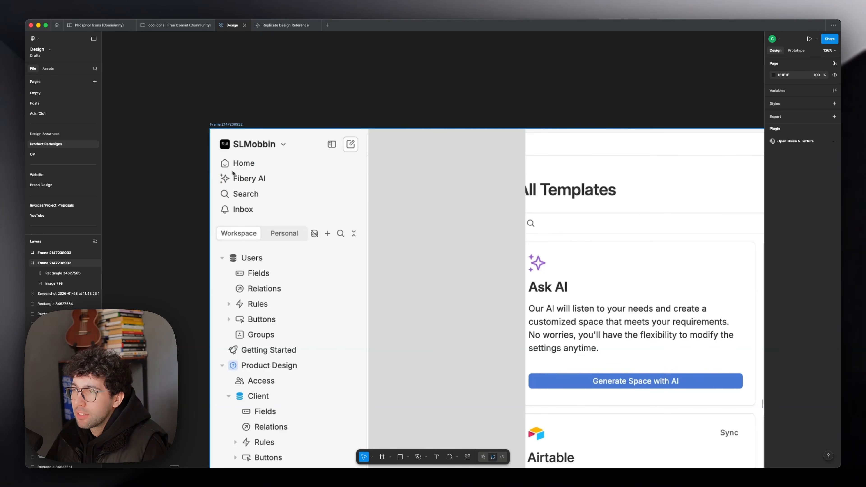
{"action": "key", "text": "r"}
{"action": "left_click_drag", "start_coordinate": [342, 136], "coordinate": [358, 152]}
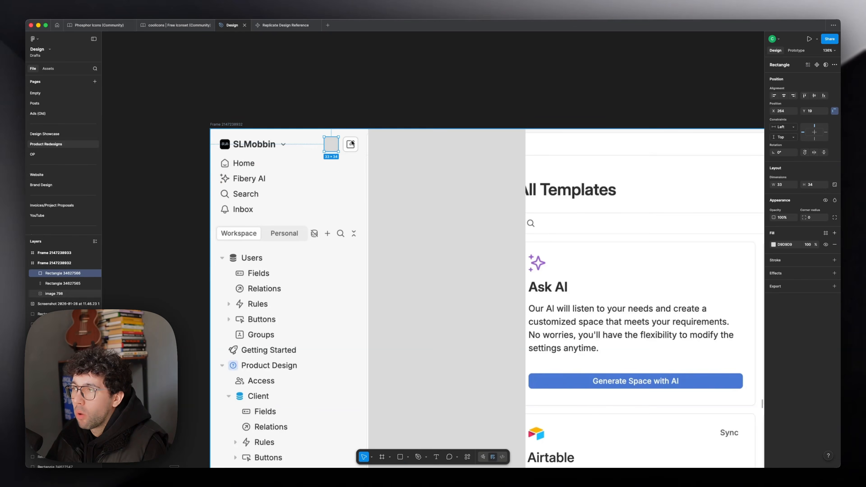
{"action": "key", "text": "Delete"}
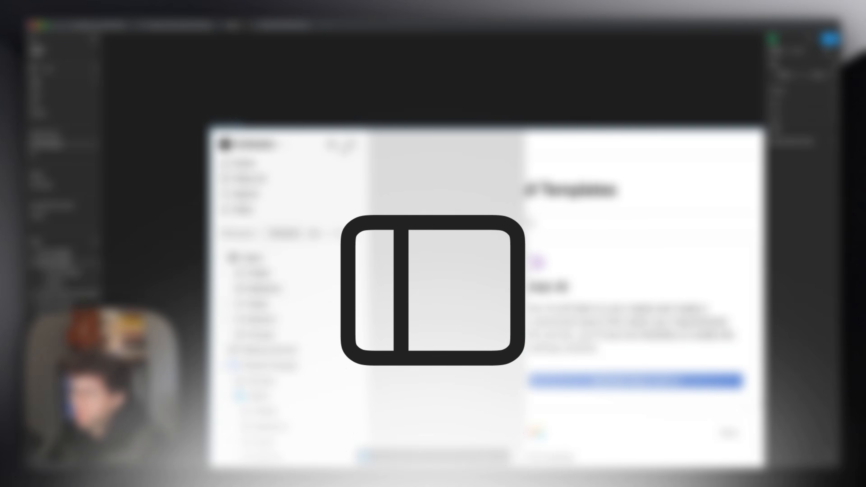
Step: Mark the Fibery AI item and the trial notice near the sidebar's foot with temporary rectangles, deleting each one
{"action": "scroll", "coordinate": [319, 192], "scroll_direction": "down", "scroll_amount": 5}
{"action": "scroll", "coordinate": [318, 192], "scroll_direction": "up", "scroll_amount": 6}
{"action": "key", "text": "r"}
{"action": "left_click_drag", "start_coordinate": [219, 174], "coordinate": [291, 190]}
{"action": "key", "text": "Delete"}
{"action": "scroll", "coordinate": [293, 188], "scroll_direction": "down", "scroll_amount": 9}
{"action": "key", "text": "r"}
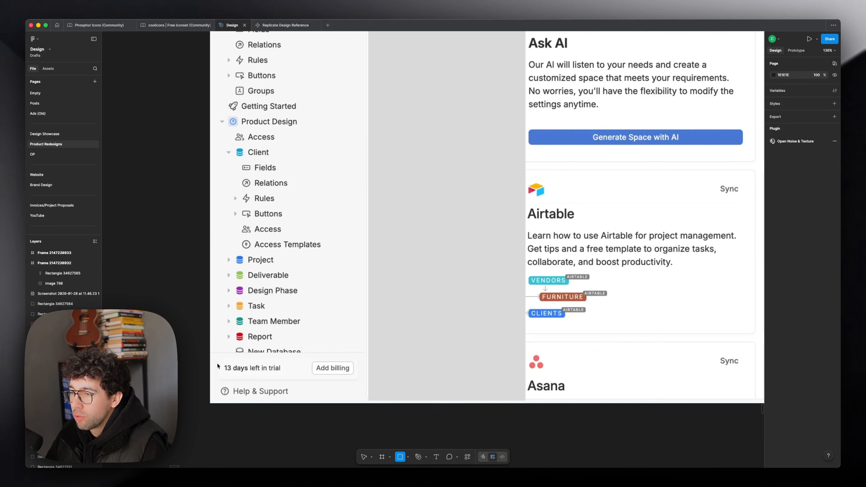
{"action": "left_click_drag", "start_coordinate": [216, 359], "coordinate": [357, 379]}
{"action": "key", "text": "Delete"}
Step: Mark the cut-off New Database row and the trial notice below it with rectangles, and remove them
{"action": "key", "text": "r"}
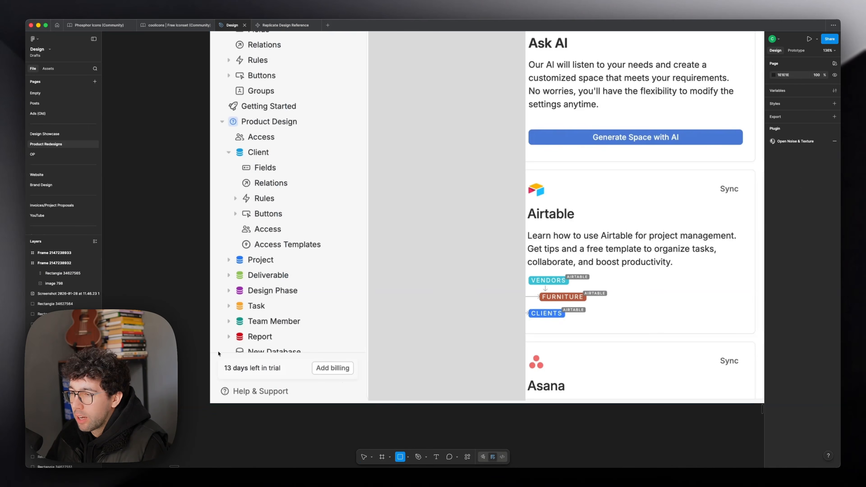
{"action": "left_click_drag", "start_coordinate": [216, 346], "coordinate": [362, 358]}
{"action": "key", "text": "r"}
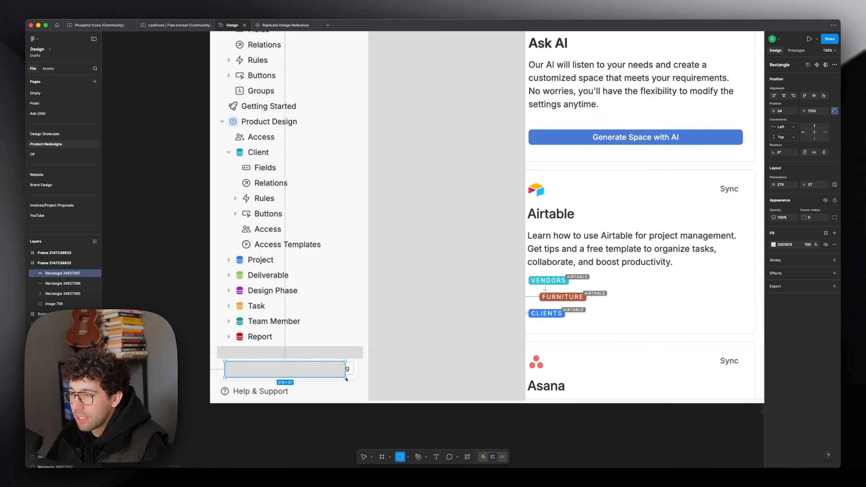
{"action": "key", "text": "Escape"}
{"action": "key", "text": "Escape"}
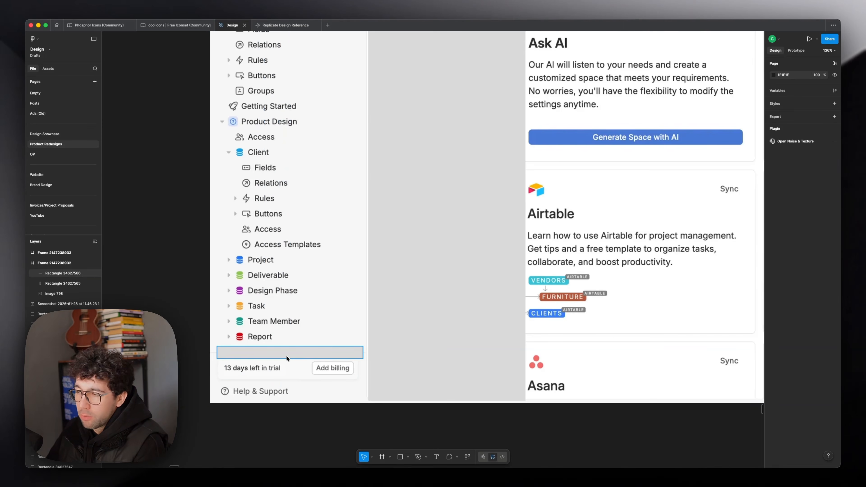
{"action": "left_click", "coordinate": [287, 358]}
{"action": "key", "text": "Delete"}
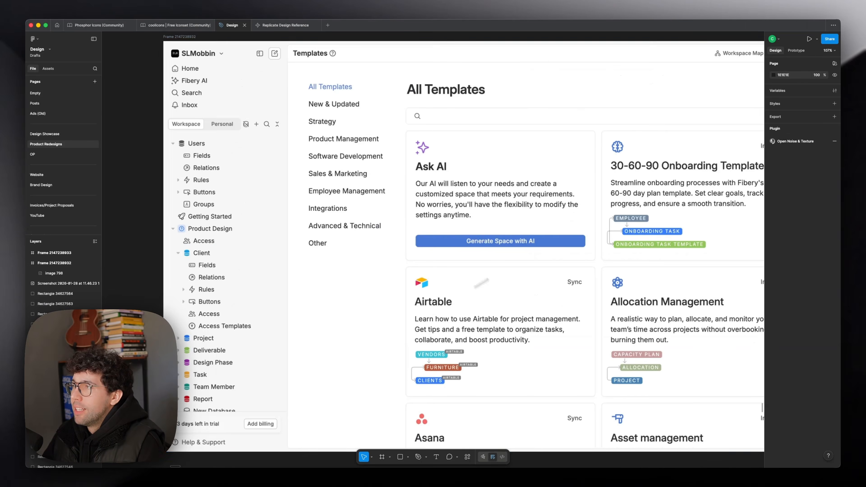
Step: Mark the area around the All Templates heading with a temporary rectangle and delete it
{"action": "scroll", "coordinate": [352, 267], "scroll_direction": "right", "scroll_amount": 4}
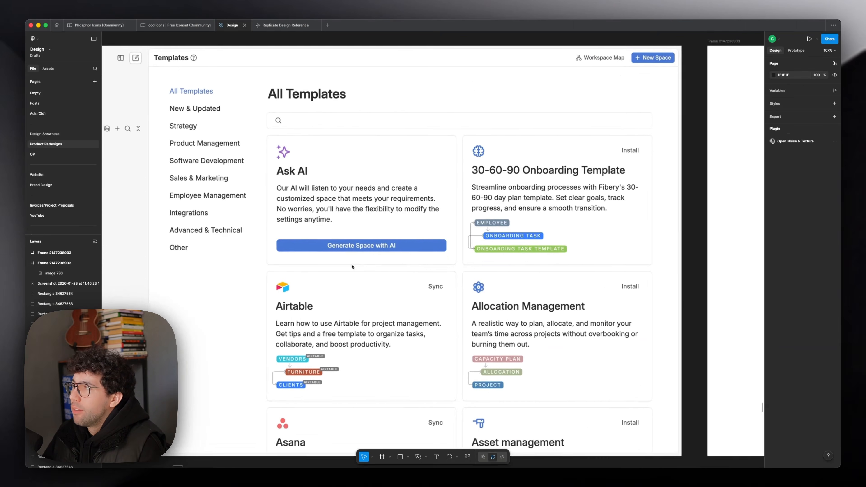
{"action": "scroll", "coordinate": [352, 267], "scroll_direction": "left", "scroll_amount": 3}
{"action": "scroll", "coordinate": [404, 278], "scroll_direction": "up", "scroll_amount": 1}
{"action": "scroll", "coordinate": [405, 278], "scroll_direction": "down", "scroll_amount": 2}
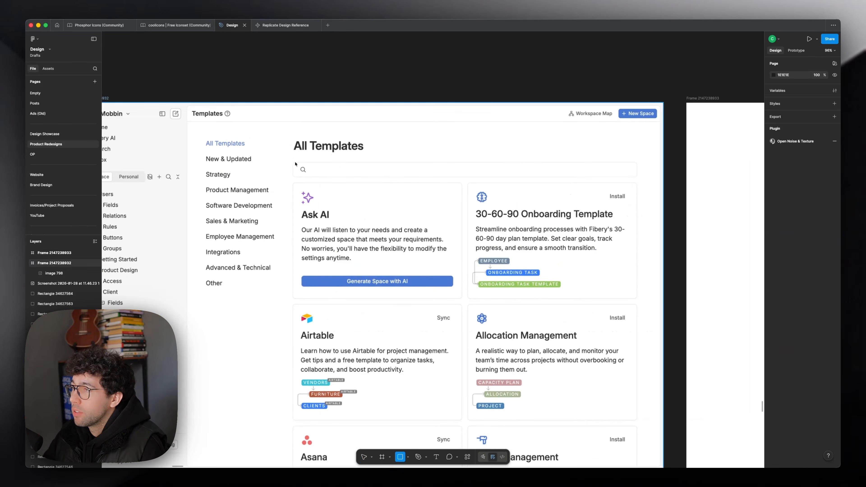
{"action": "left_click", "coordinate": [345, 139]}
{"action": "key", "text": "r"}
{"action": "mouse_move", "coordinate": [412, 142]}
{"action": "left_mouse_down"}
{"action": "mouse_move", "coordinate": [477, 154]}
{"action": "mouse_move", "coordinate": [592, 149]}
{"action": "left_mouse_up"}
{"action": "key", "text": "Delete"}
Step: Mark the padding beside and below the Generate Space with AI button with rectangles, stretching the lower one to 113 × 41
{"action": "scroll", "coordinate": [406, 296], "scroll_direction": "left", "scroll_amount": 1}
{"action": "scroll", "coordinate": [405, 297], "scroll_direction": "up", "scroll_amount": 4}
{"action": "key", "text": "r"}
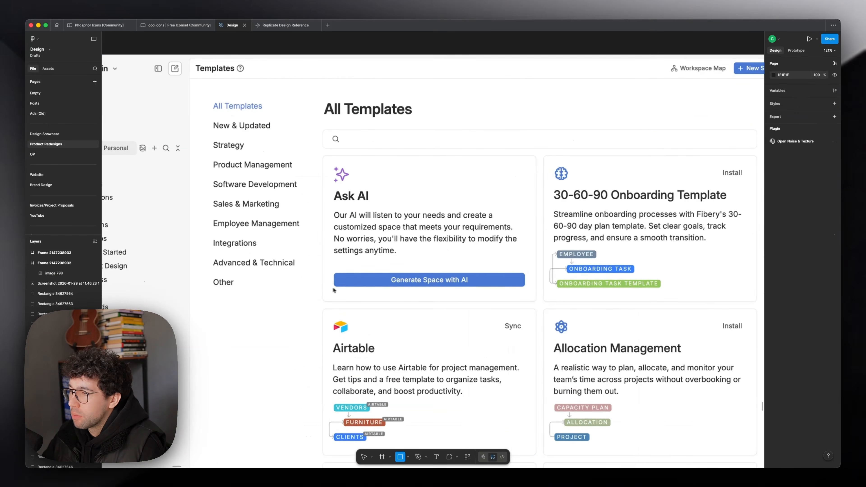
{"action": "left_click_drag", "start_coordinate": [336, 286], "coordinate": [380, 301]}
{"action": "scroll", "coordinate": [341, 287], "scroll_direction": "up", "scroll_amount": 5}
{"action": "key", "text": "r"}
{"action": "left_click_drag", "start_coordinate": [289, 247], "coordinate": [317, 276]}
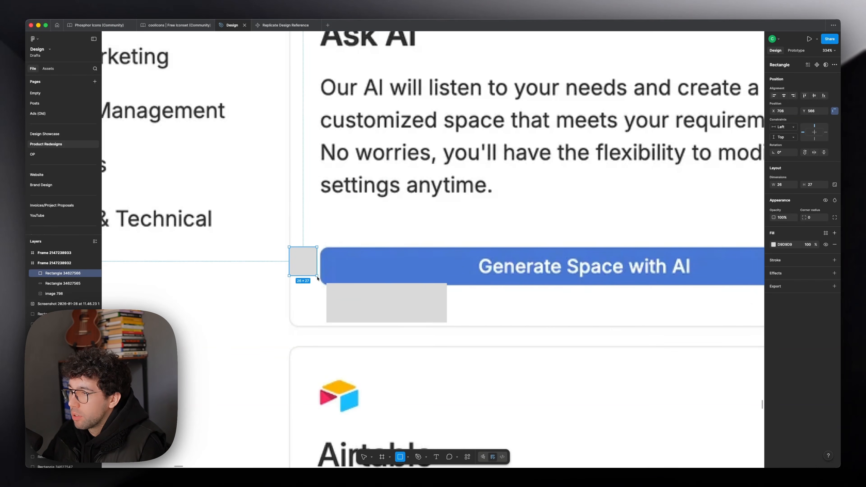
{"action": "left_click", "coordinate": [347, 304]}
{"action": "left_click_drag", "start_coordinate": [386, 322], "coordinate": [387, 328]}
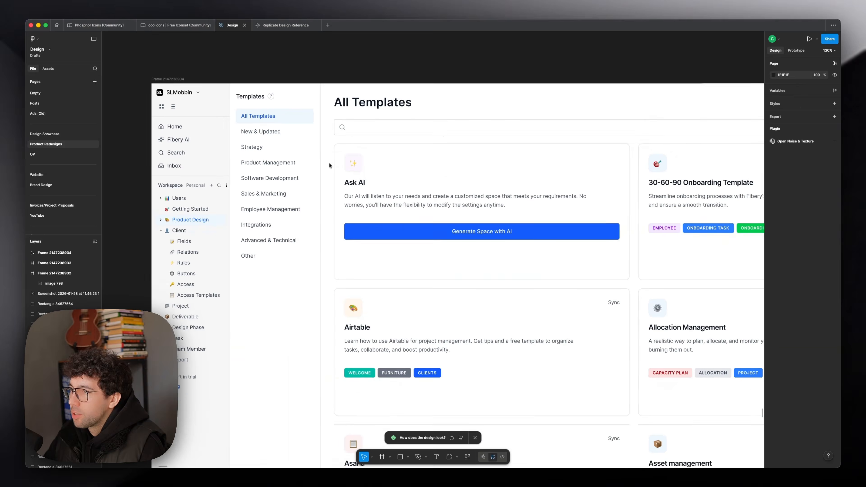
Step: Compare the generated replica of the templates page with the original Fibery screenshot, focusing on the sidebar header
{"action": "scroll", "coordinate": [159, 203], "scroll_direction": "up", "scroll_amount": 3}
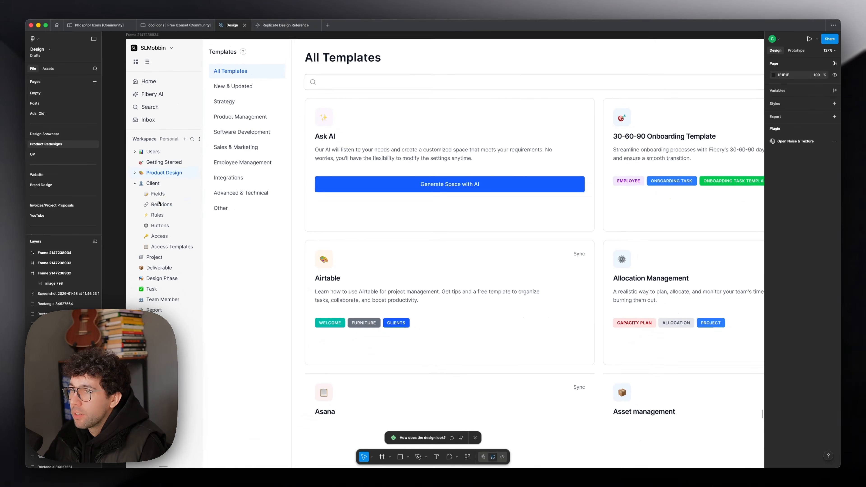
{"action": "scroll", "coordinate": [159, 203], "scroll_direction": "down", "scroll_amount": 5}
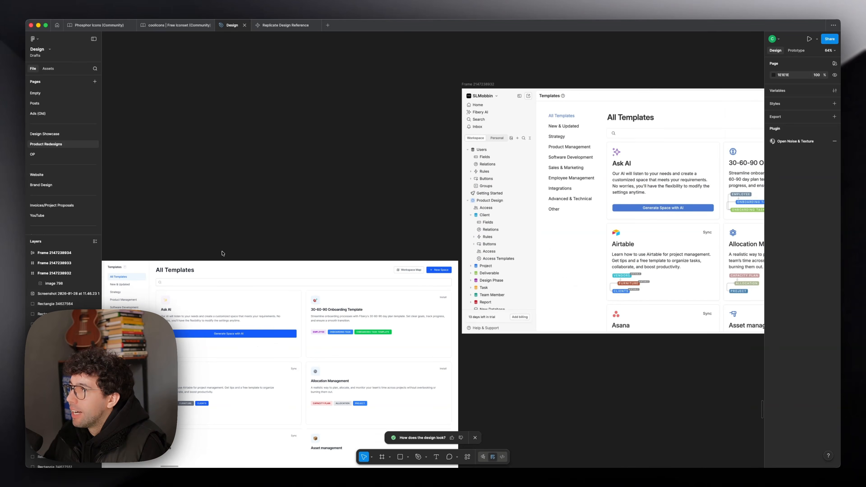
{"action": "scroll", "coordinate": [495, 179], "scroll_direction": "down", "scroll_amount": 4}
{"action": "scroll", "coordinate": [495, 180], "scroll_direction": "left", "scroll_amount": 6}
{"action": "scroll", "coordinate": [582, 209], "scroll_direction": "up", "scroll_amount": 3}
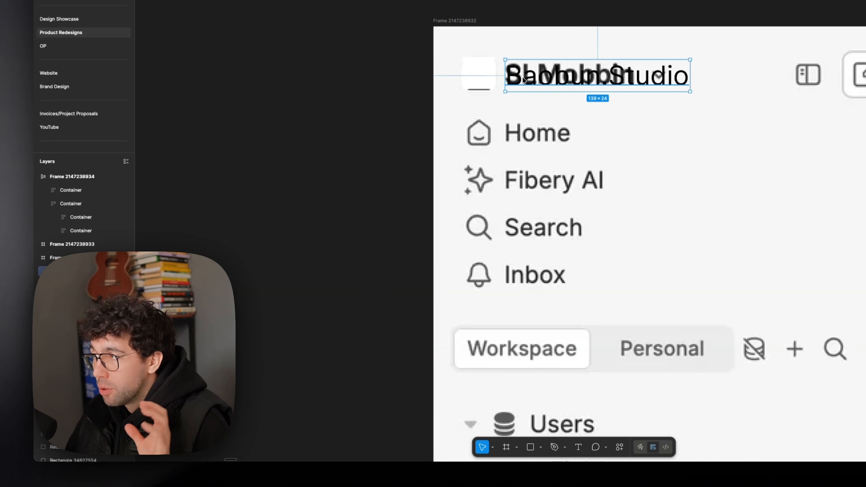
{"action": "left_click", "coordinate": [540, 21]}
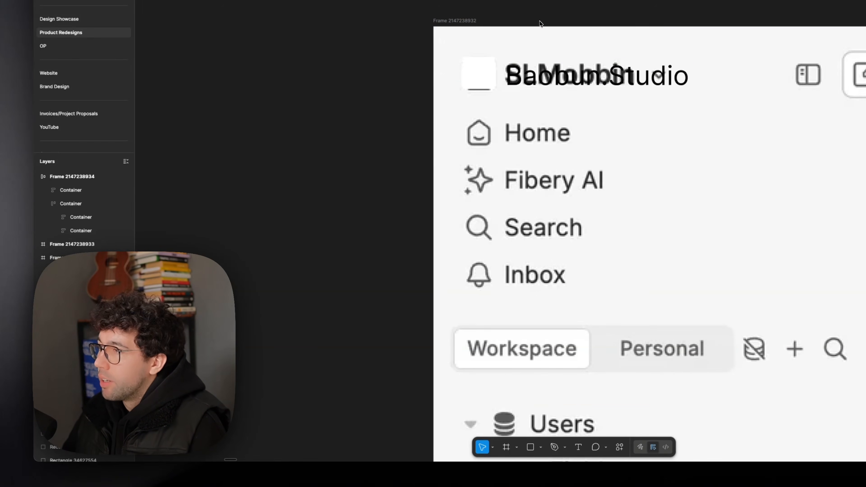
Step: Look through the coolicons and Phosphor Icons Regular libraries for a replacement for the header's chevron, and return to the Design file
{"action": "scroll", "coordinate": [528, 19], "scroll_direction": "right", "scroll_amount": 2}
{"action": "left_click", "coordinate": [502, 80]}
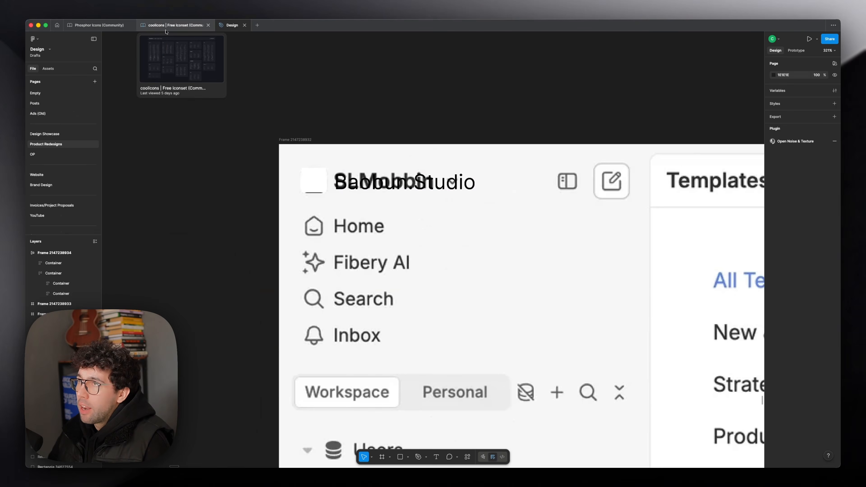
{"action": "left_click", "coordinate": [165, 30]}
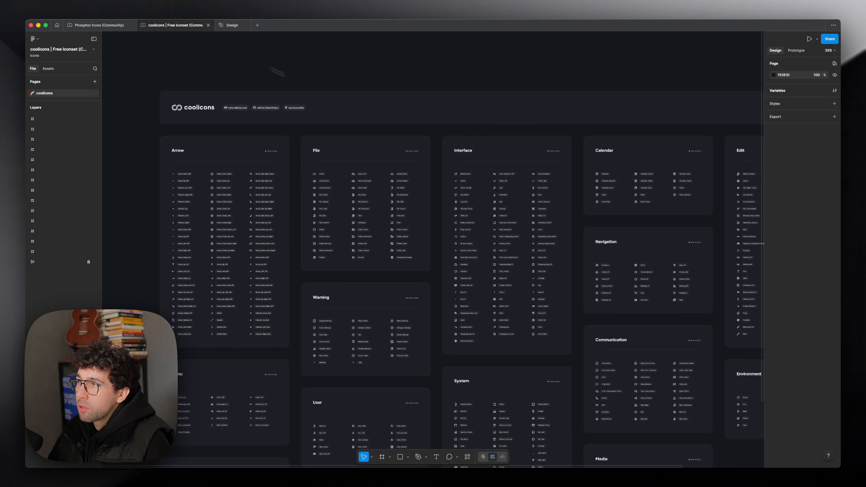
{"action": "scroll", "coordinate": [292, 155], "scroll_direction": "up", "scroll_amount": 5}
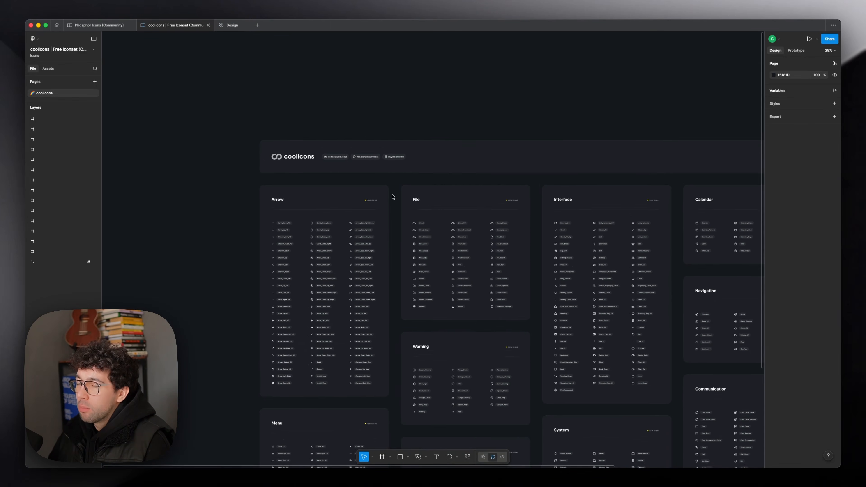
{"action": "left_click", "coordinate": [99, 25]}
{"action": "left_click_drag", "start_coordinate": [347, 181], "coordinate": [419, 299]}
{"action": "scroll", "coordinate": [224, 92], "scroll_direction": "up", "scroll_amount": 3}
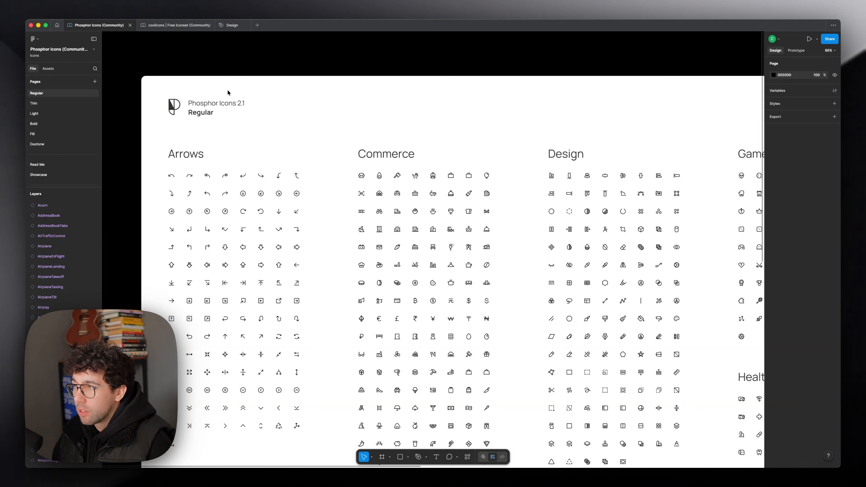
{"action": "key", "text": "ctrl+Tab"}
Step: Centre the 12 × 12 CaretUpDown icon horizontally and vertically inside its 24 × 24 frame beside the Baobun.Studio title
{"action": "scroll", "coordinate": [211, 195], "scroll_direction": "down", "scroll_amount": 5}
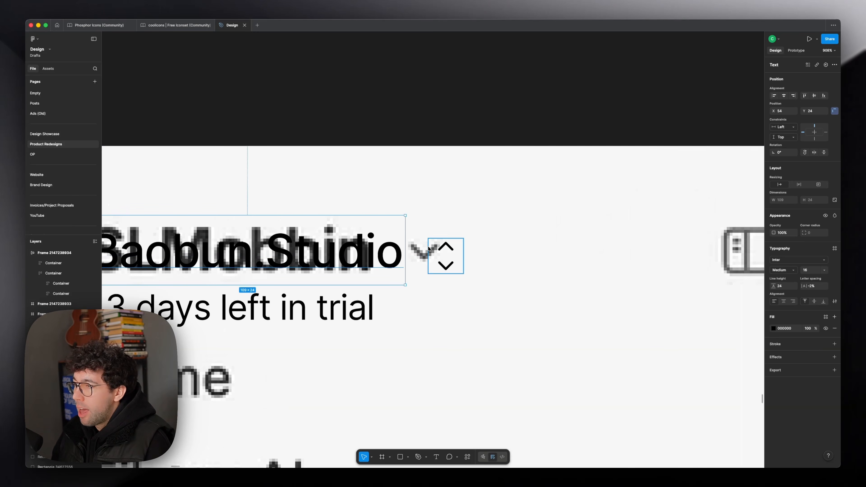
{"action": "left_click", "coordinate": [441, 257]}
{"action": "mouse_move", "coordinate": [428, 273]}
{"action": "left_mouse_down"}
{"action": "mouse_move", "coordinate": [410, 291]}
{"action": "mouse_move", "coordinate": [437, 259]}
{"action": "left_mouse_up"}
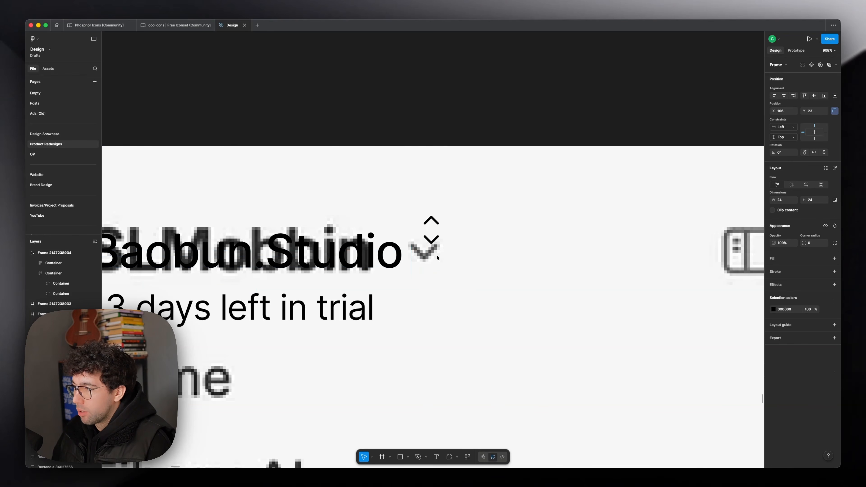
{"action": "double_click", "coordinate": [429, 226]}
{"action": "key", "text": "alt+h"}
{"action": "key", "text": "alt+v"}
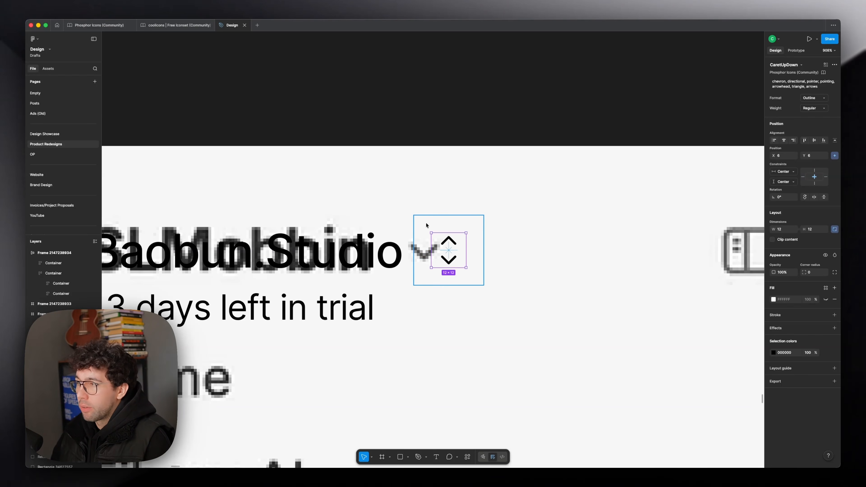
{"action": "left_click", "coordinate": [426, 224]}
Step: Compare the Baobun.Studio account row, with its trial notice and Add billing label, against the original sidebar's header and footer
{"action": "scroll", "coordinate": [426, 222], "scroll_direction": "down", "scroll_amount": 3}
{"action": "scroll", "coordinate": [424, 214], "scroll_direction": "down", "scroll_amount": 10}
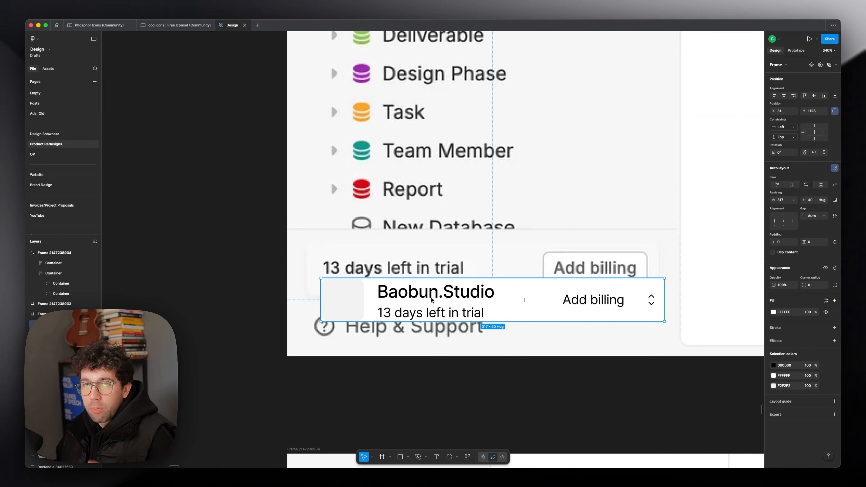
{"action": "scroll", "coordinate": [430, 297], "scroll_direction": "down", "scroll_amount": 5}
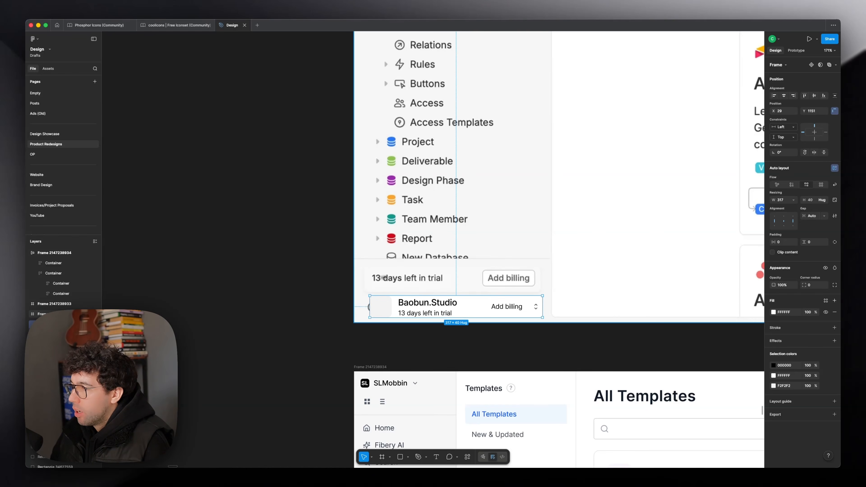
{"action": "scroll", "coordinate": [460, 286], "scroll_direction": "up", "scroll_amount": 5}
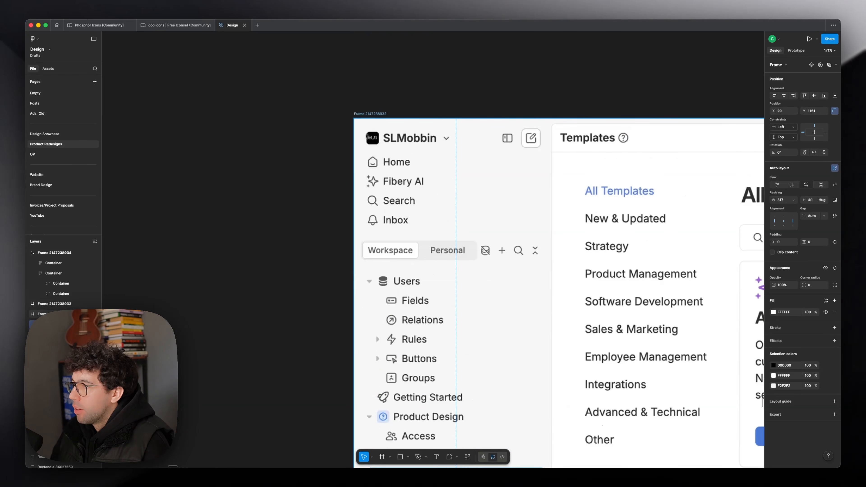
{"action": "key", "text": "shift+2"}
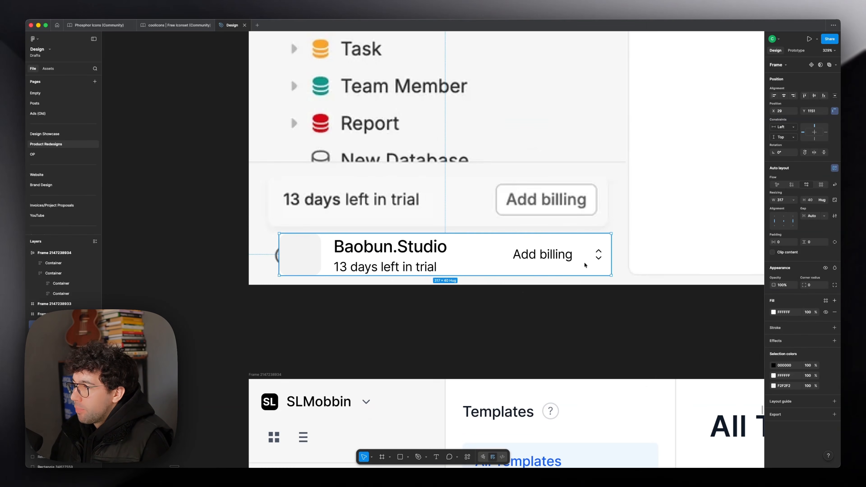
{"action": "left_click", "coordinate": [592, 259]}
{"action": "left_click", "coordinate": [453, 254]}
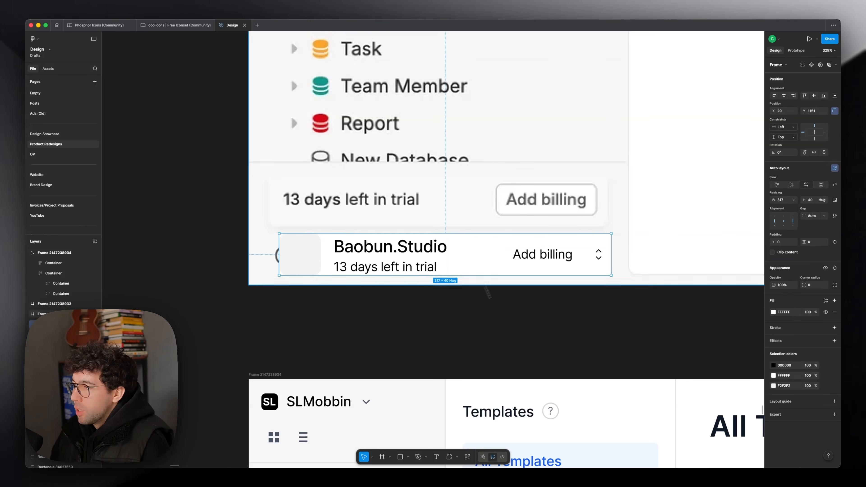
{"action": "left_click", "coordinate": [497, 321]}
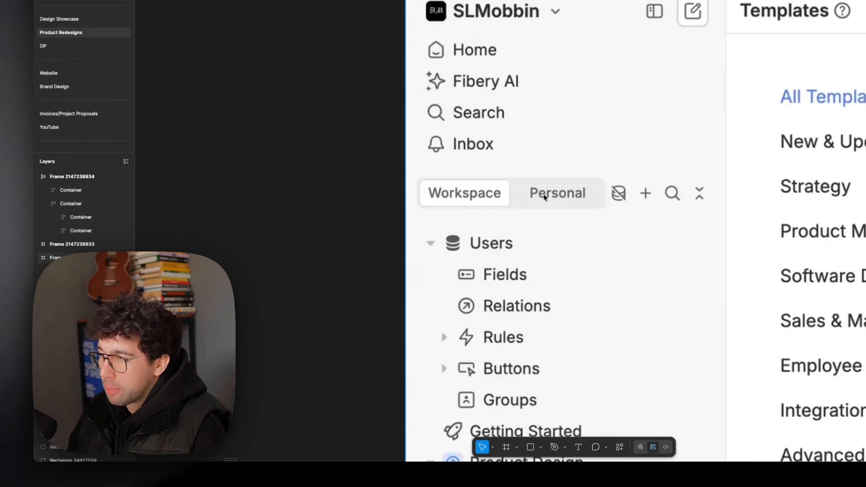
Step: Give the Workspace tab's auto layout 8 horizontal and 4 vertical padding, and a corner radius of 4
{"action": "scroll", "coordinate": [454, 51], "scroll_direction": "up", "scroll_amount": 1}
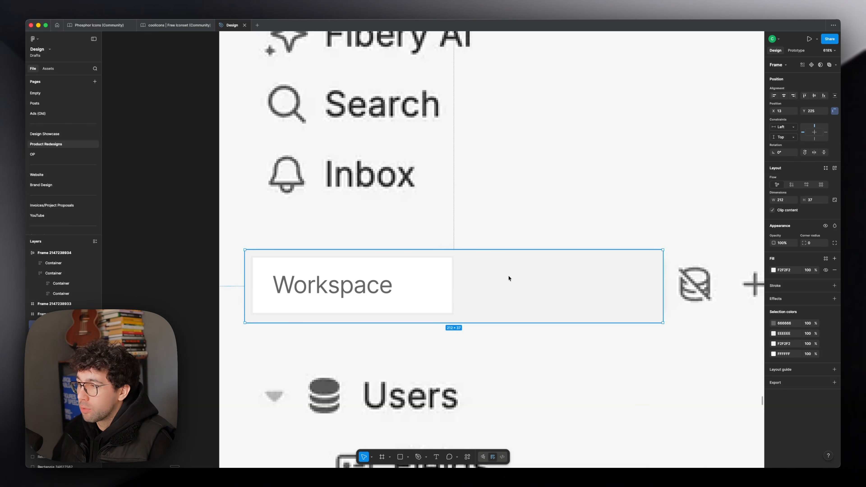
{"action": "scroll", "coordinate": [409, 279], "scroll_direction": "down", "scroll_amount": 3}
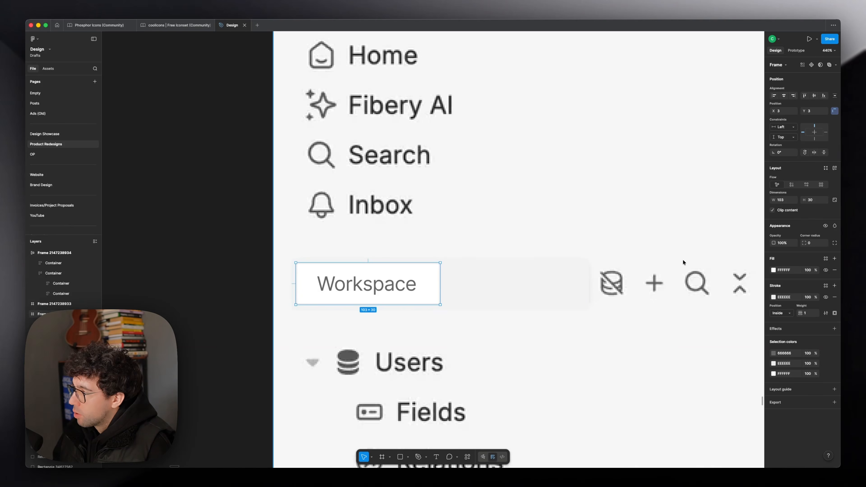
{"action": "key", "text": "shift+a"}
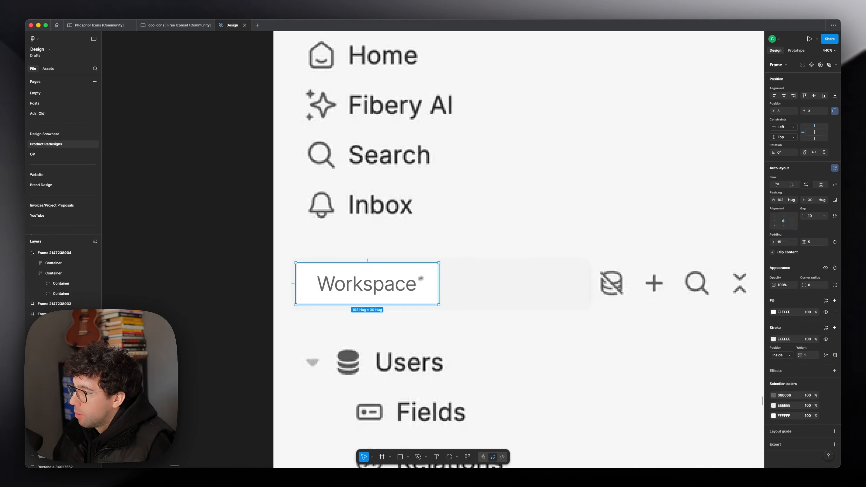
{"action": "scroll", "coordinate": [385, 287], "scroll_direction": "up", "scroll_amount": 4}
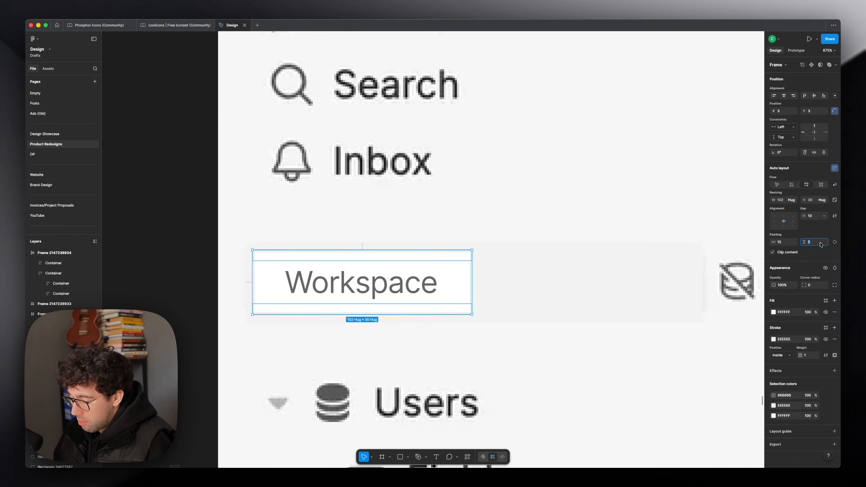
{"action": "type", "text": "4"}
{"action": "key", "text": "Return"}
{"action": "left_click", "coordinate": [781, 242]}
{"action": "type", "text": "8"}
{"action": "key", "text": "Return"}
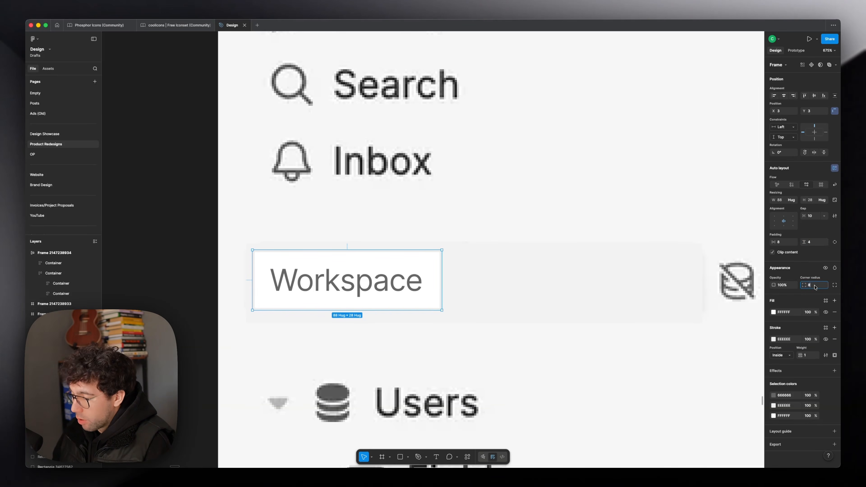
{"action": "key", "text": "Return"}
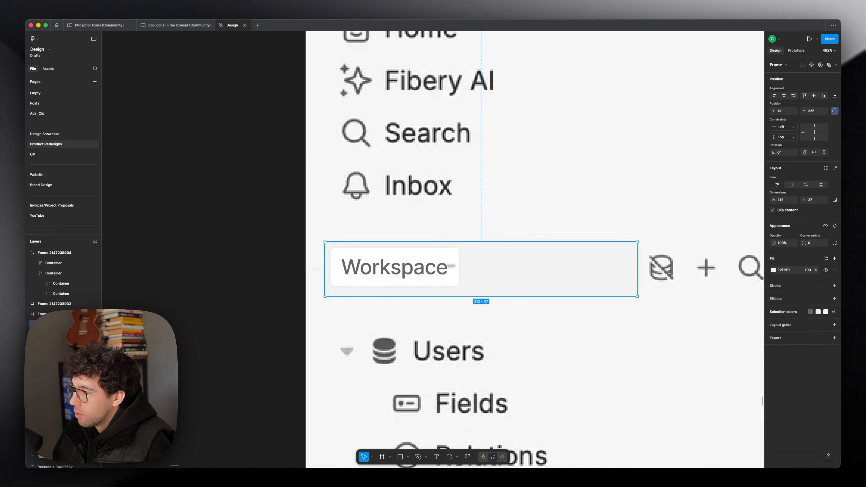
Step: Duplicate the Workspace tab as a Personal tab, and give the surrounding tab bar padding of 4 and a corner radius of 8
{"action": "double_click", "coordinate": [453, 267]}
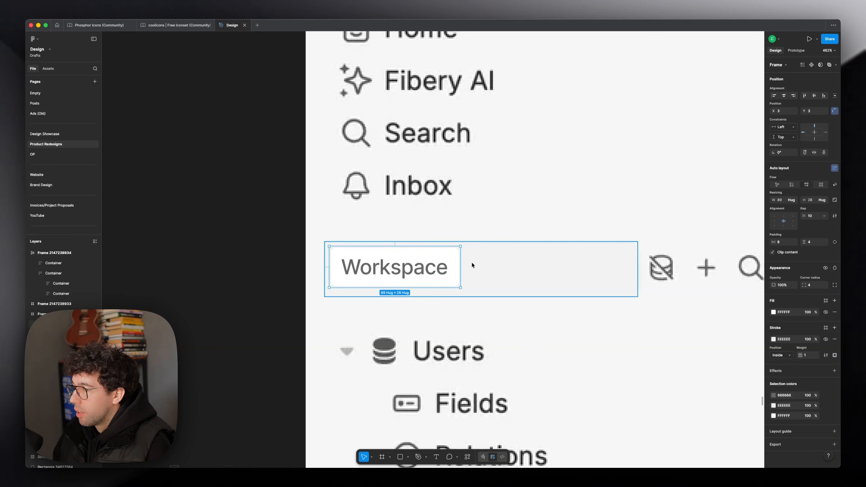
{"action": "key", "text": "ctrl+d"}
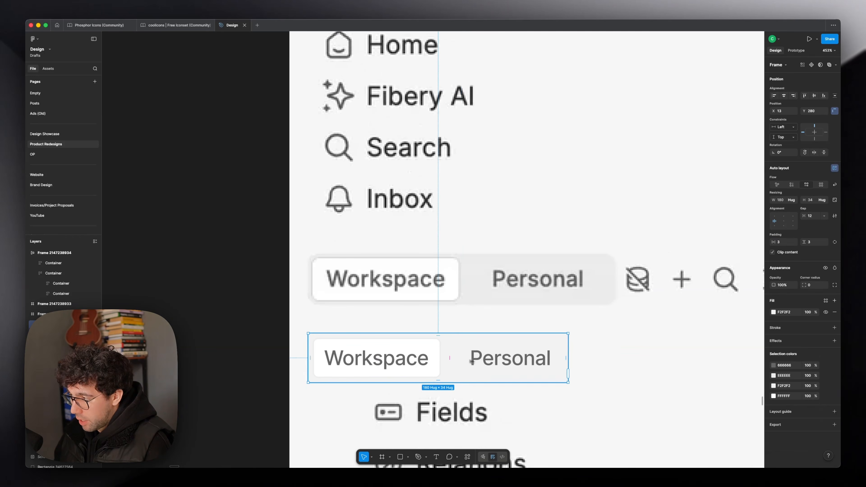
{"action": "left_click", "coordinate": [785, 243]}
{"action": "type", "text": "4"}
{"action": "left_click", "coordinate": [814, 244]}
{"action": "type", "text": "4"}
{"action": "key", "text": "Return"}
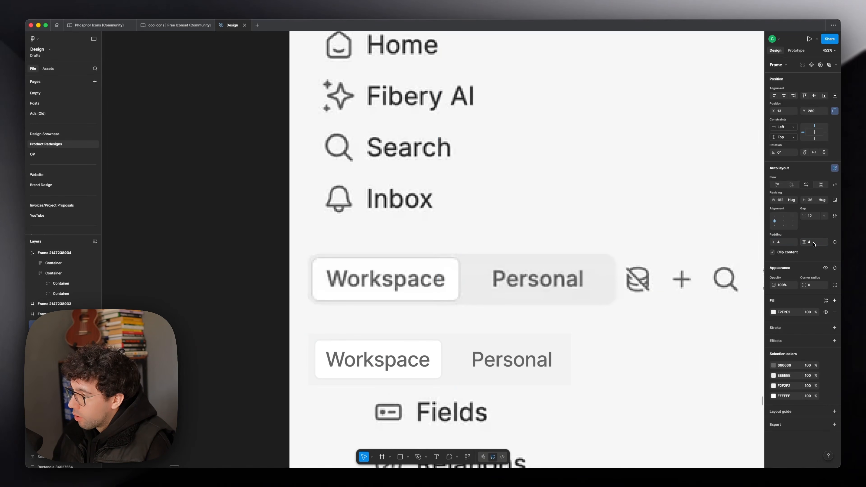
{"action": "left_click", "coordinate": [812, 285]}
{"action": "type", "text": "8"}
{"action": "key", "text": "Return"}
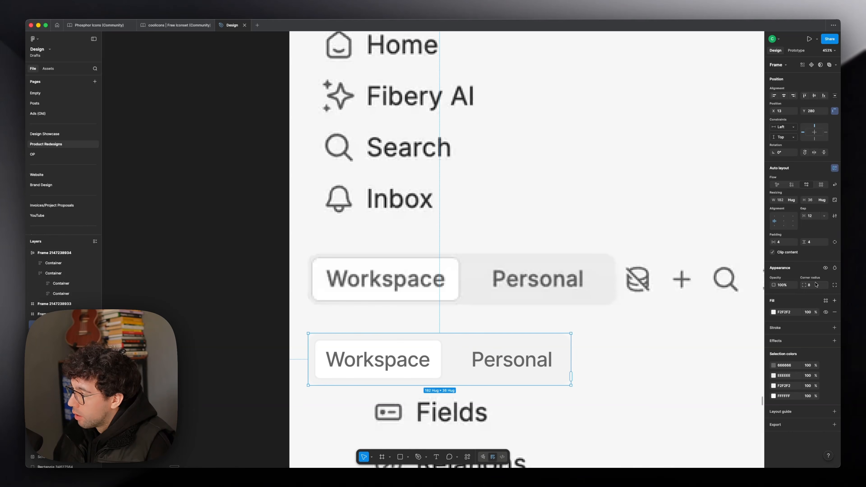
Step: Reduce the gap between the Workspace and Personal tabs to 0 and widen the tab bar to 258
{"action": "double_click", "coordinate": [504, 361]}
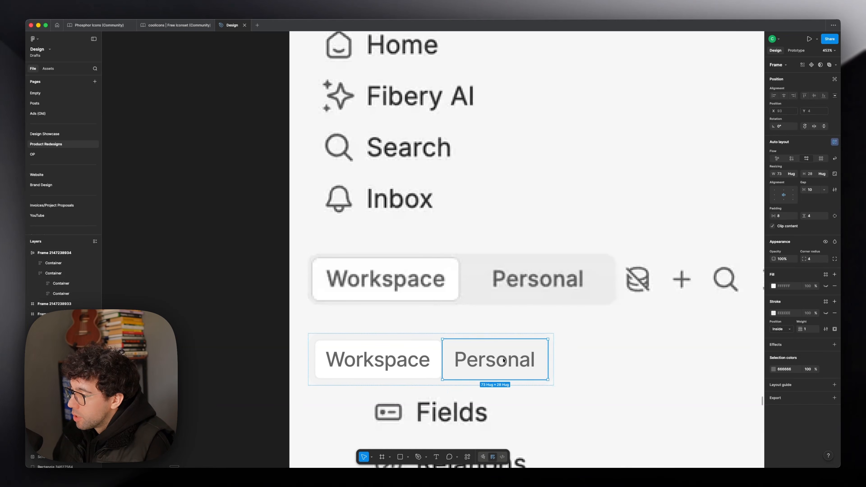
{"action": "left_click", "coordinate": [432, 360], "text": "shift"}
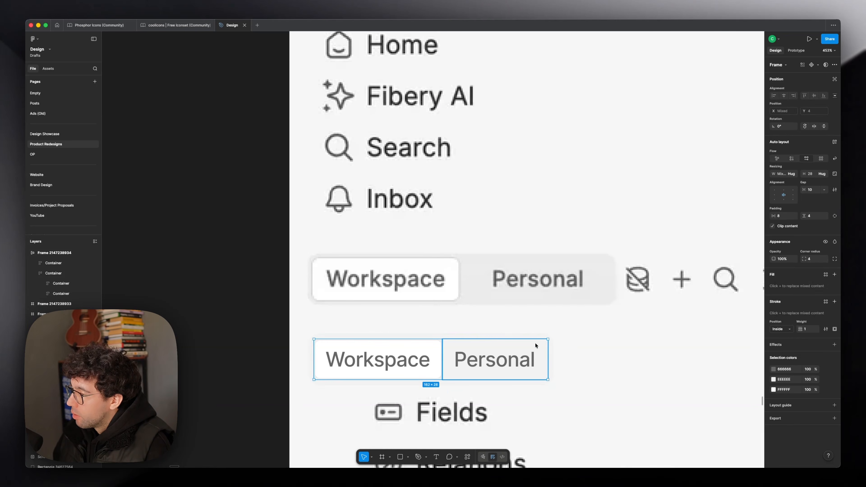
{"action": "left_click", "coordinate": [513, 338]}
{"action": "scroll", "coordinate": [492, 358], "scroll_direction": "down", "scroll_amount": 5}
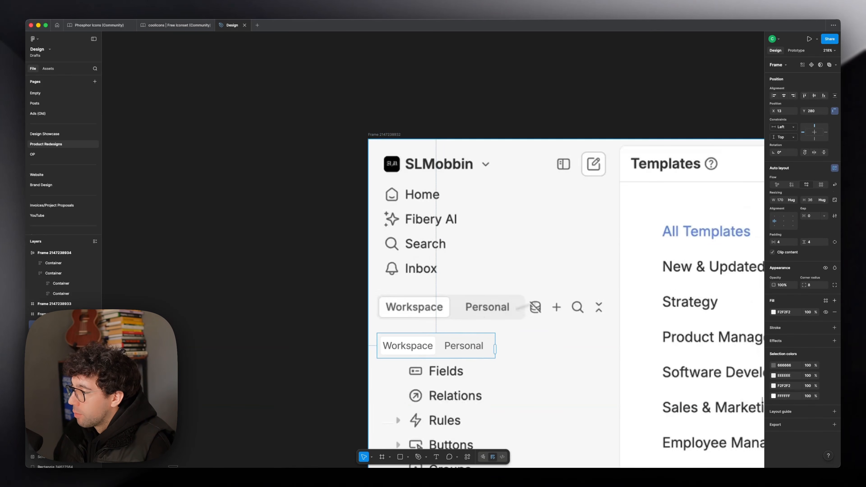
{"action": "left_click_drag", "start_coordinate": [495, 343], "coordinate": [556, 343]}
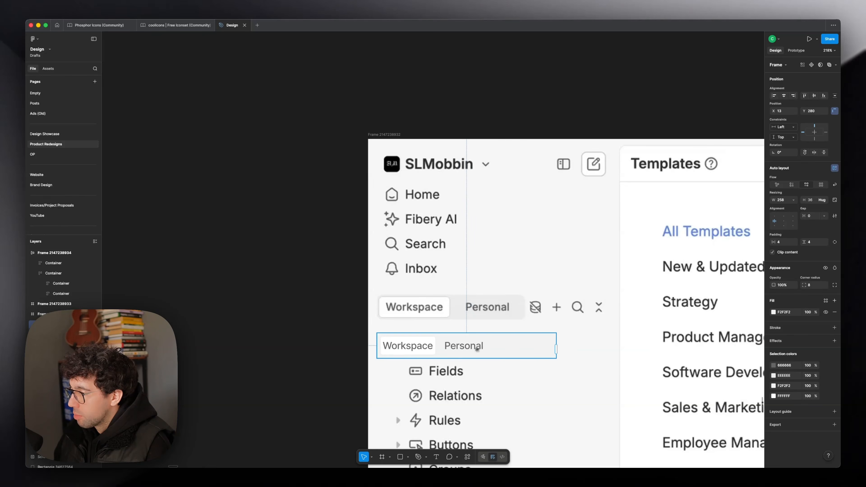
Step: Set the Workspace and Personal tabs to fill the tab bar's width
{"action": "double_click", "coordinate": [477, 349]}
{"action": "left_click", "coordinate": [423, 348], "text": "shift"}
{"action": "left_click", "coordinate": [797, 174]}
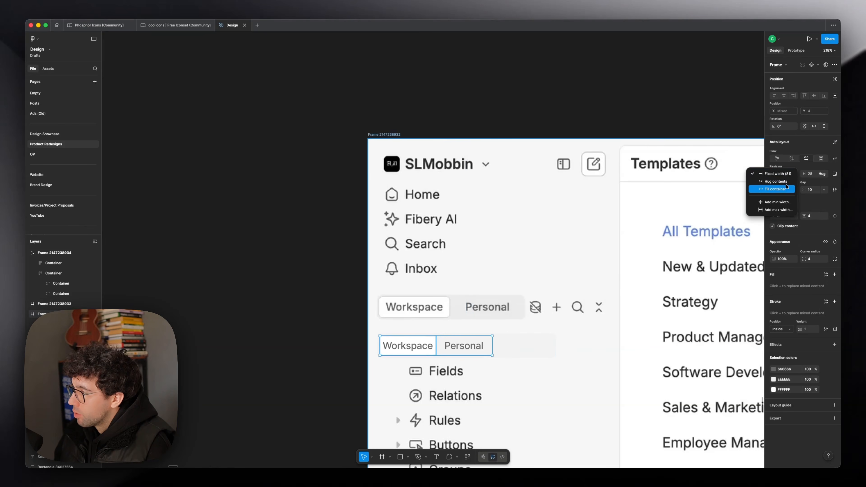
{"action": "left_click", "coordinate": [787, 189]}
{"action": "left_click", "coordinate": [477, 324]}
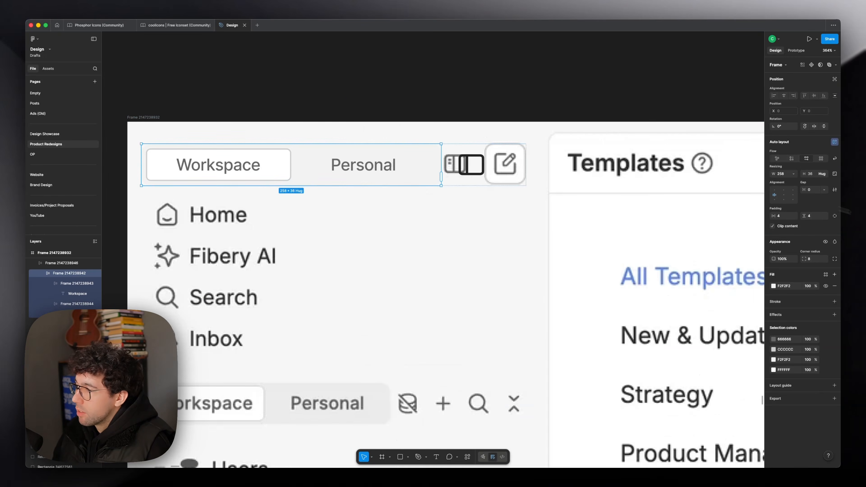
Step: Make the tab bar fill the remaining width of the header row beside the 36 × 36 sidebar toggle icon
{"action": "left_click", "coordinate": [794, 174]}
{"action": "left_click", "coordinate": [785, 189]}
{"action": "left_click", "coordinate": [505, 165]}
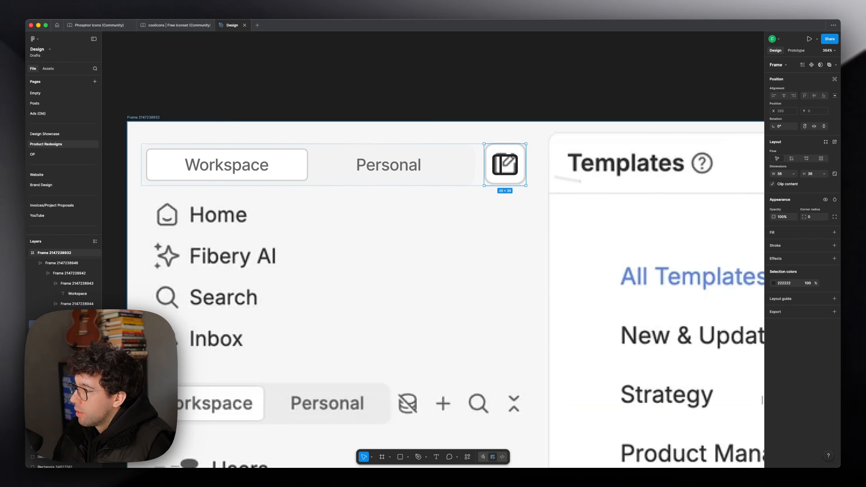
Step: Examine the rebuilt navigation list with Home, New project, Fibery AI, Search and Inbox beneath the tab bar
{"action": "scroll", "coordinate": [480, 120], "scroll_direction": "down", "scroll_amount": 5}
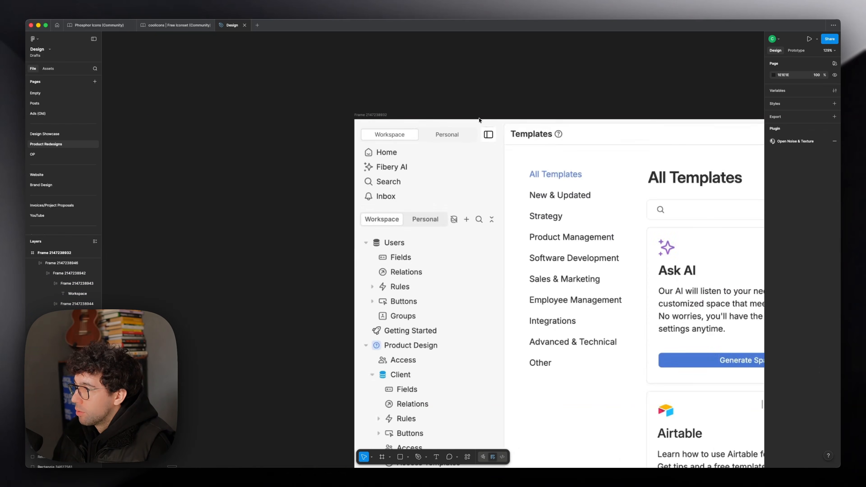
{"action": "scroll", "coordinate": [478, 120], "scroll_direction": "up", "scroll_amount": 4}
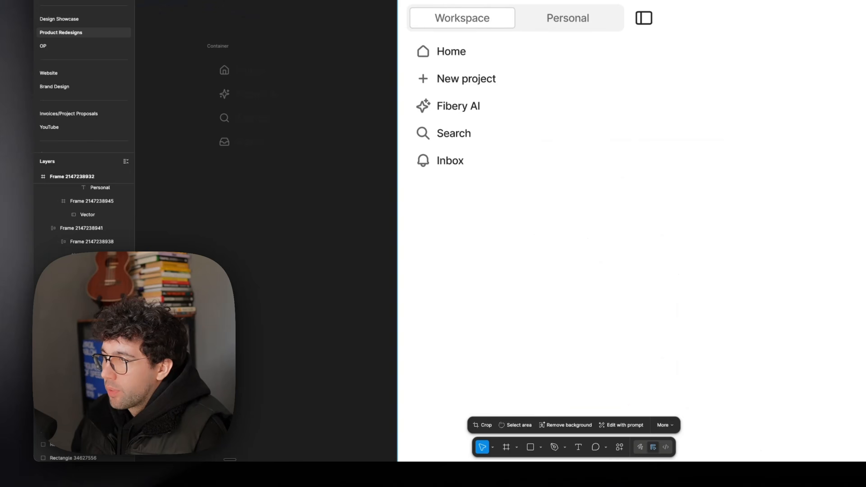
{"action": "left_click", "coordinate": [457, 86]}
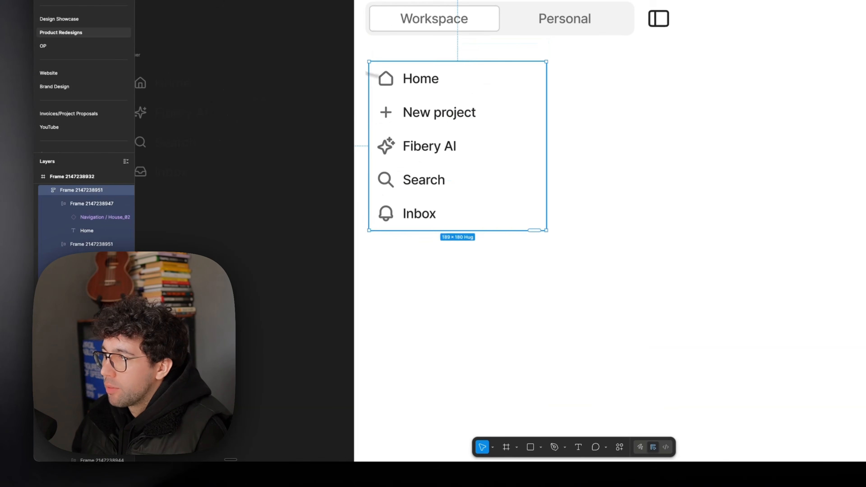
{"action": "key", "text": "Escape"}
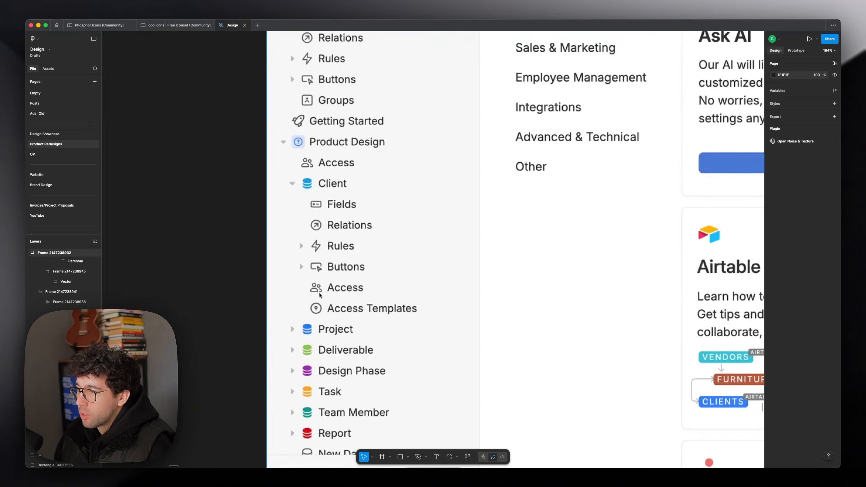
Step: Mark the collapse icon in the original Workspace and Personal row with a temporary rectangle and delete it
{"action": "scroll", "coordinate": [470, 266], "scroll_direction": "up", "scroll_amount": 3}
{"action": "scroll", "coordinate": [470, 266], "scroll_direction": "up", "scroll_amount": 4}
{"action": "mouse_move", "coordinate": [464, 270]}
{"action": "left_mouse_down"}
{"action": "mouse_move", "coordinate": [481, 303]}
{"action": "mouse_move", "coordinate": [483, 295]}
{"action": "left_mouse_up"}
{"action": "key", "text": "Delete"}
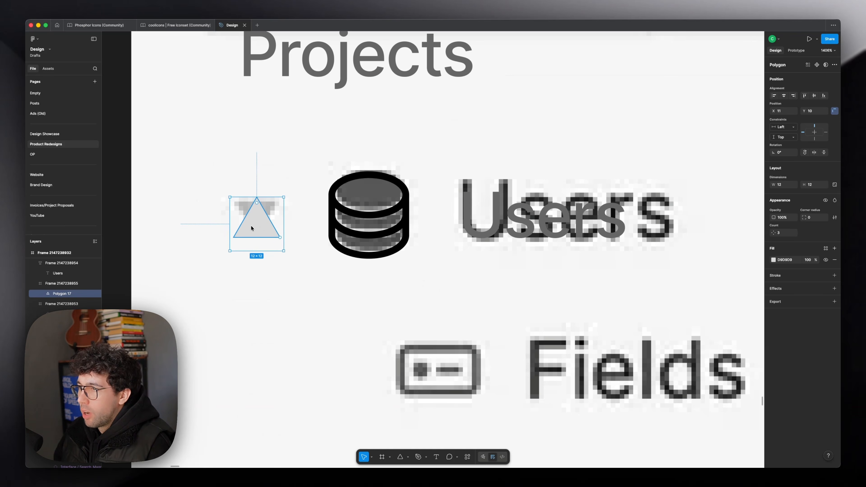
Step: Flip the triangle in the Users row to point down, flatten it, and fit it to about 10 × 8 over the original arrow
{"action": "mouse_move", "coordinate": [253, 228]}
{"action": "left_mouse_down"}
{"action": "mouse_move", "coordinate": [283, 224]}
{"action": "mouse_move", "coordinate": [245, 222]}
{"action": "mouse_move", "coordinate": [256, 224]}
{"action": "left_mouse_up"}
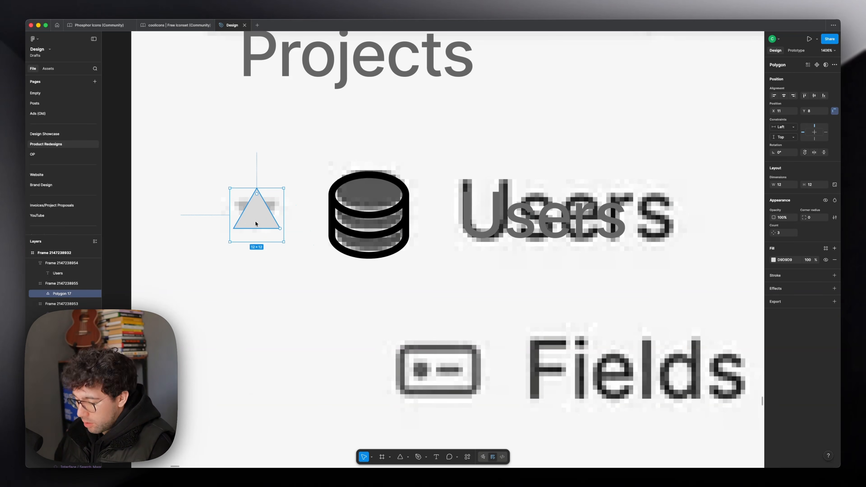
{"action": "key", "text": "shift+v"}
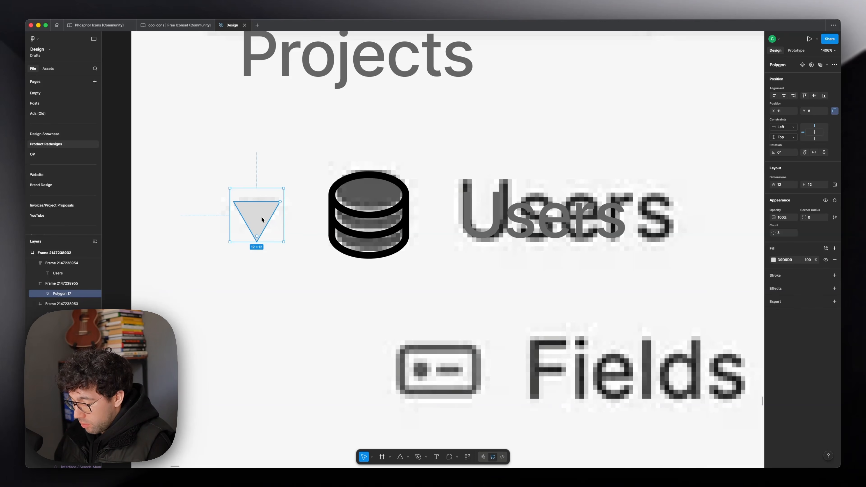
{"action": "key", "text": "super+e"}
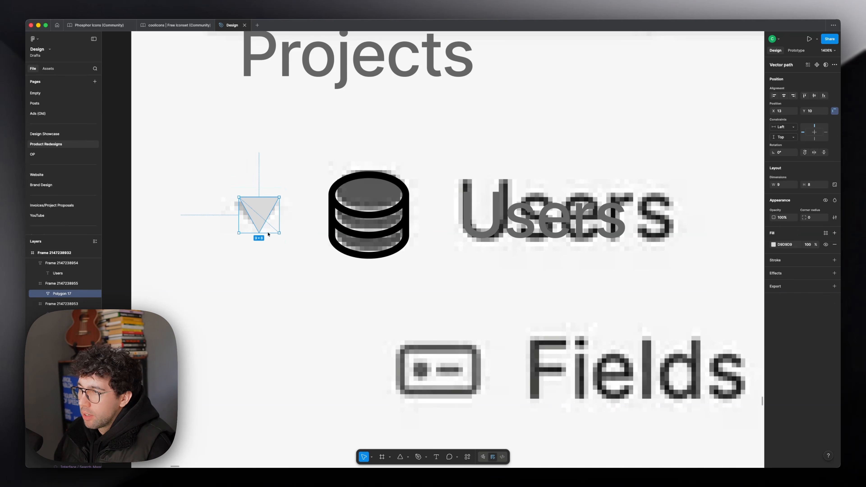
{"action": "left_click_drag", "start_coordinate": [239, 208], "coordinate": [257, 211]}
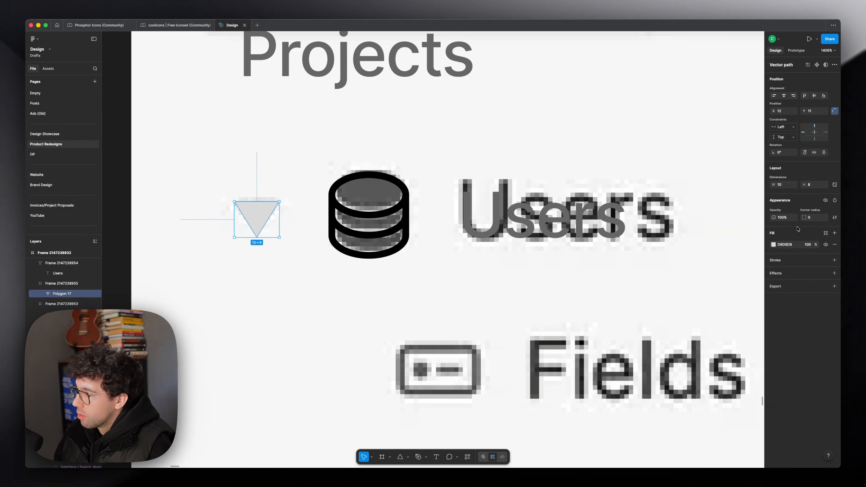
Step: Combine the triangle, database icon and Users label into one horizontal auto layout row with a gap of 0
{"action": "key", "text": "Up"}
{"action": "key", "text": "Up"}
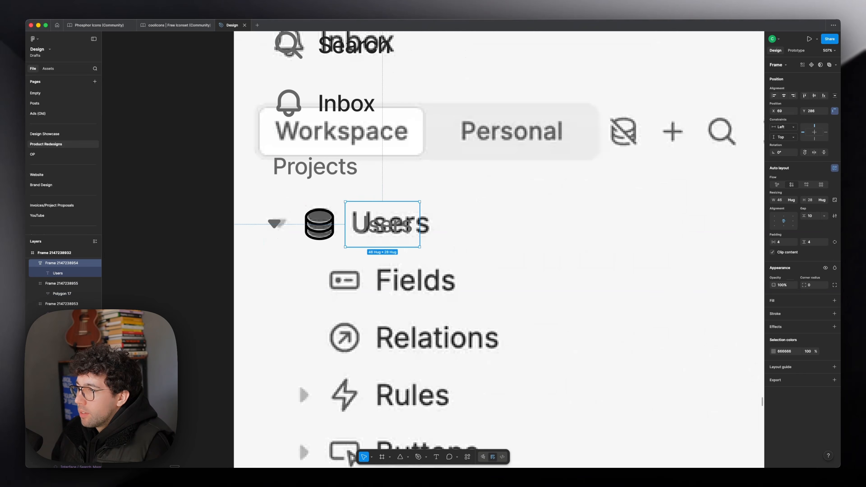
{"action": "left_click", "coordinate": [276, 222], "text": "shift"}
{"action": "left_click", "coordinate": [319, 224], "text": "shift"}
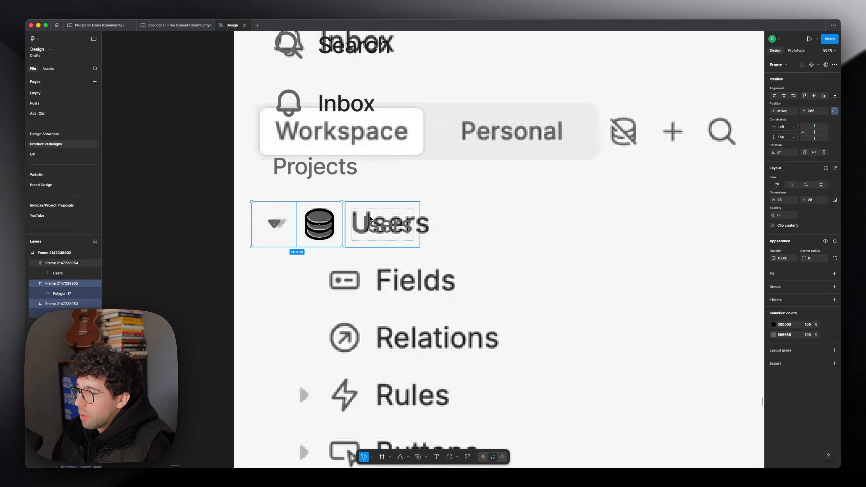
{"action": "key", "text": "shift+a"}
{"action": "key", "text": "Down"}
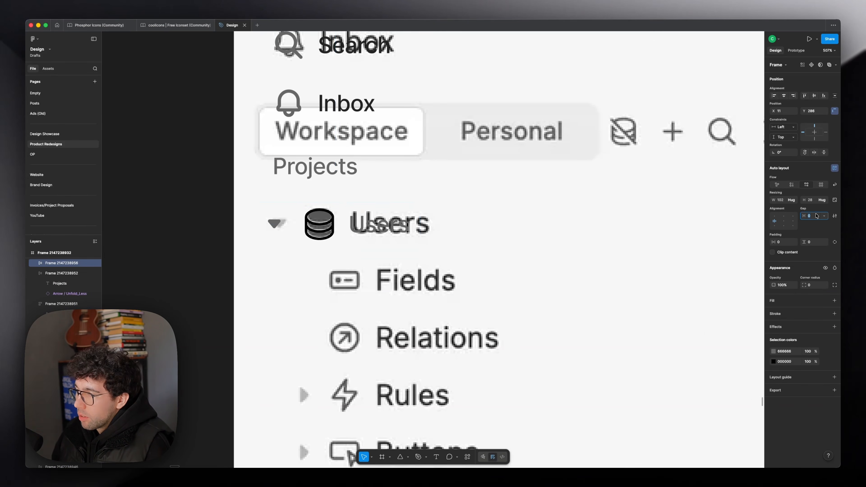
Step: Rotate the triangle in the Users row so that it points right
{"action": "scroll", "coordinate": [306, 204], "scroll_direction": "up", "scroll_amount": 2}
{"action": "left_click", "coordinate": [305, 196], "text": "super"}
{"action": "scroll", "coordinate": [318, 194], "scroll_direction": "up", "scroll_amount": 4}
{"action": "scroll", "coordinate": [317, 186], "scroll_direction": "down", "scroll_amount": 5}
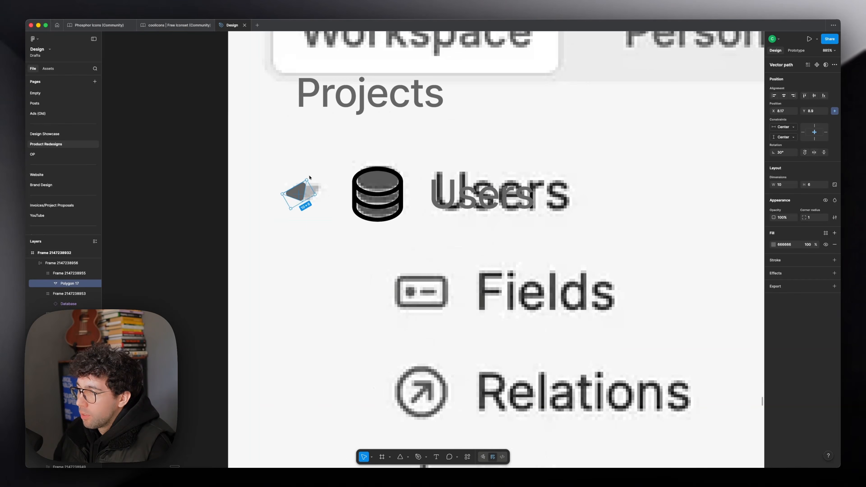
{"action": "key", "text": "Escape"}
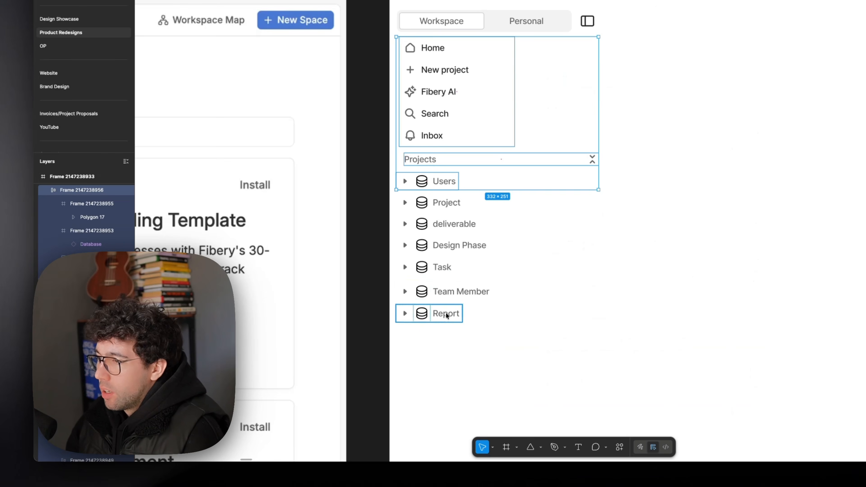
Step: Stack the database rows from Users down to Report into one evenly spaced vertical list
{"action": "left_click", "coordinate": [445, 312]}
{"action": "left_click", "coordinate": [443, 290], "text": "shift"}
{"action": "left_click", "coordinate": [441, 267], "text": "shift"}
{"action": "left_click", "coordinate": [437, 243], "text": "shift"}
{"action": "left_click", "coordinate": [440, 223], "text": "shift"}
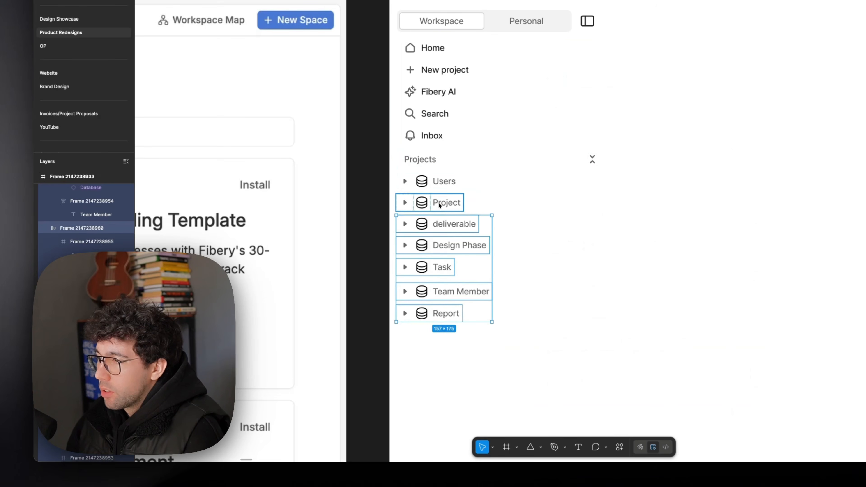
{"action": "scroll", "coordinate": [403, 220], "scroll_direction": "up", "scroll_amount": 2}
{"action": "key", "text": "Escape"}
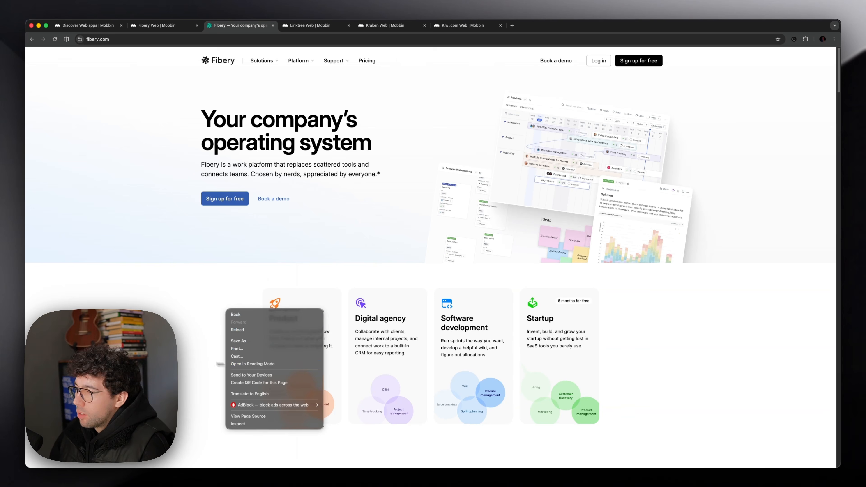
Step: Switch to fibery.com in the browser and inspect the SVG element of the header's Fibery logo
{"action": "right_click", "coordinate": [183, 310]}
{"action": "right_click", "coordinate": [142, 324]}
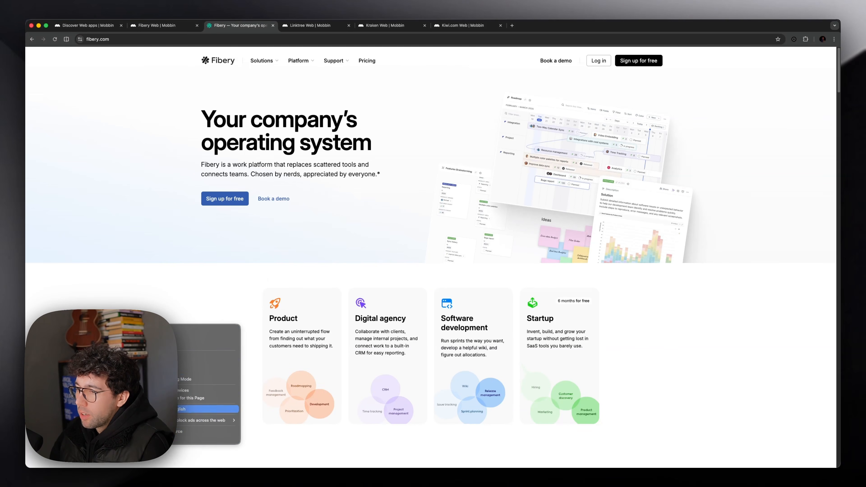
{"action": "left_click", "coordinate": [191, 439]}
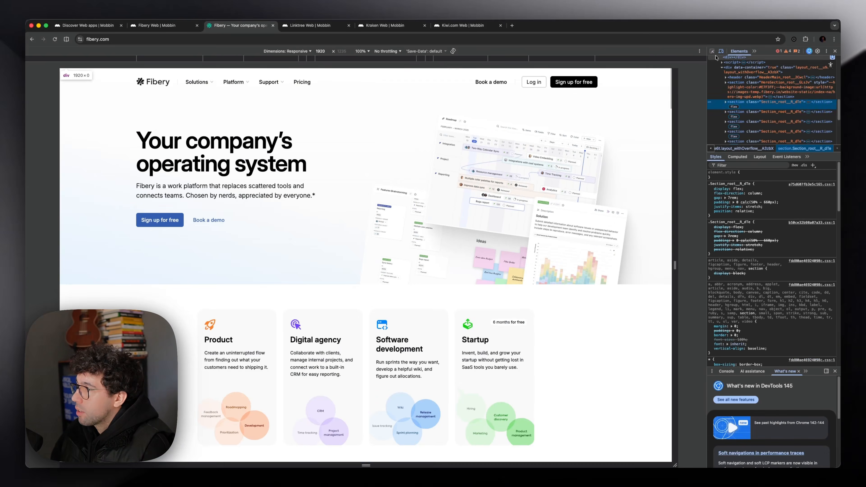
{"action": "left_click", "coordinate": [712, 51]}
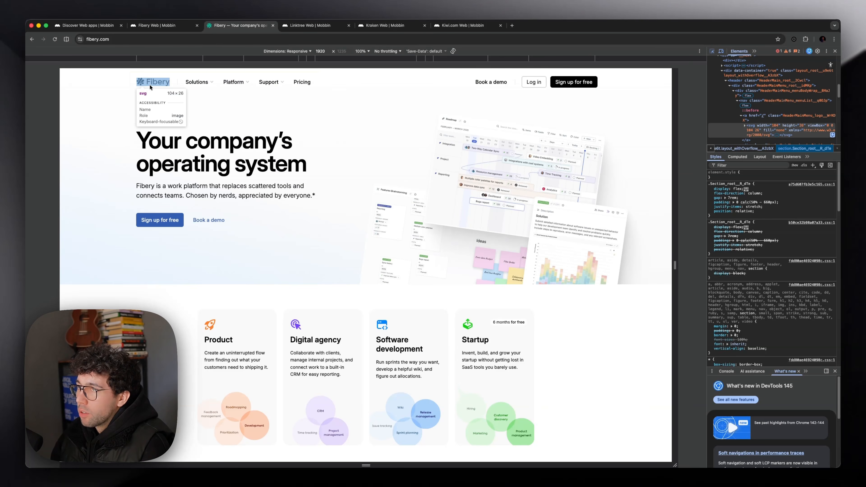
{"action": "left_click", "coordinate": [149, 85]}
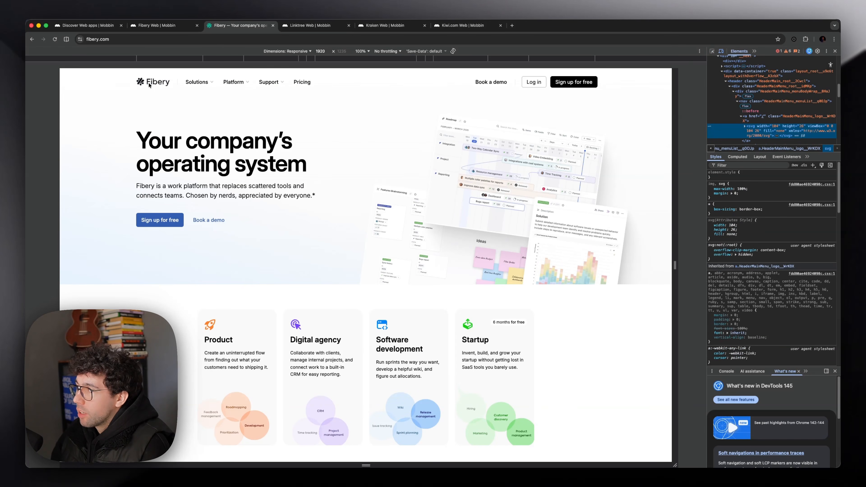
Step: Copy the logo's SVG element, paste it into the Figma redesign frame, and fit it to about 112 × 28 above the tab bar
{"action": "right_click", "coordinate": [754, 131]}
{"action": "mouse_move", "coordinate": [776, 184]}
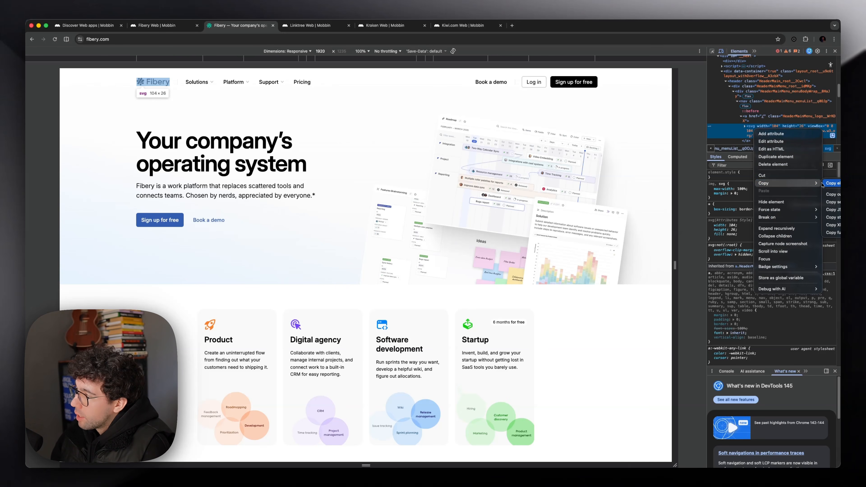
{"action": "left_click", "coordinate": [834, 184]}
{"action": "key", "text": "super+Tab"}
{"action": "key", "text": "super+v"}
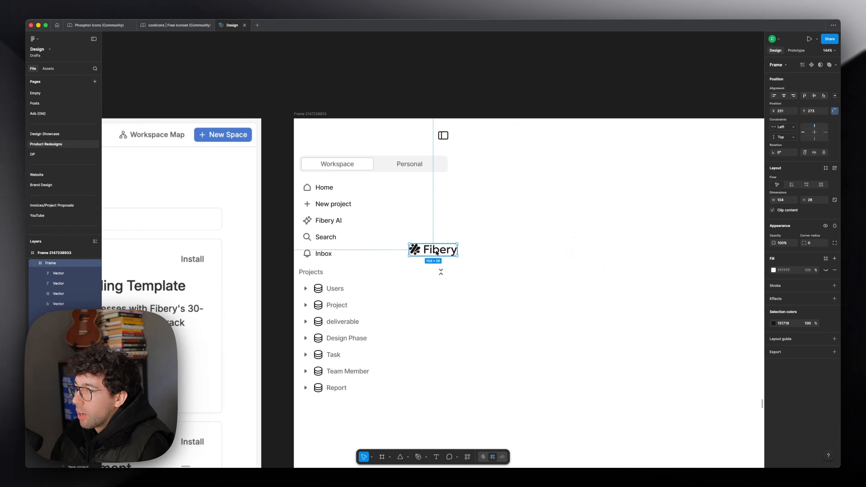
{"action": "left_click_drag", "start_coordinate": [436, 253], "coordinate": [363, 147]}
{"action": "left_click_drag", "start_coordinate": [375, 245], "coordinate": [362, 244]}
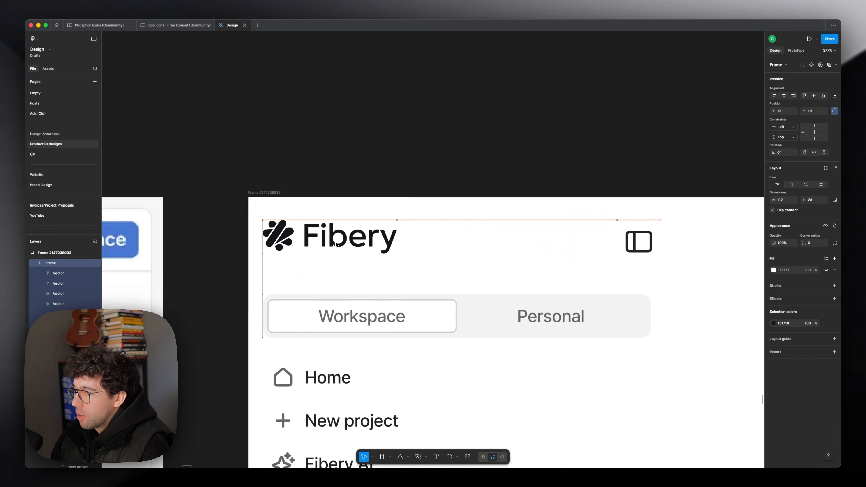
Step: Fit the sidebar toggle's frame to 28 × 28 and join it with the Fibery logo in an auto layout row with automatic spacing
{"action": "left_click", "coordinate": [654, 250]}
{"action": "left_click_drag", "start_coordinate": [643, 220], "coordinate": [643, 225]}
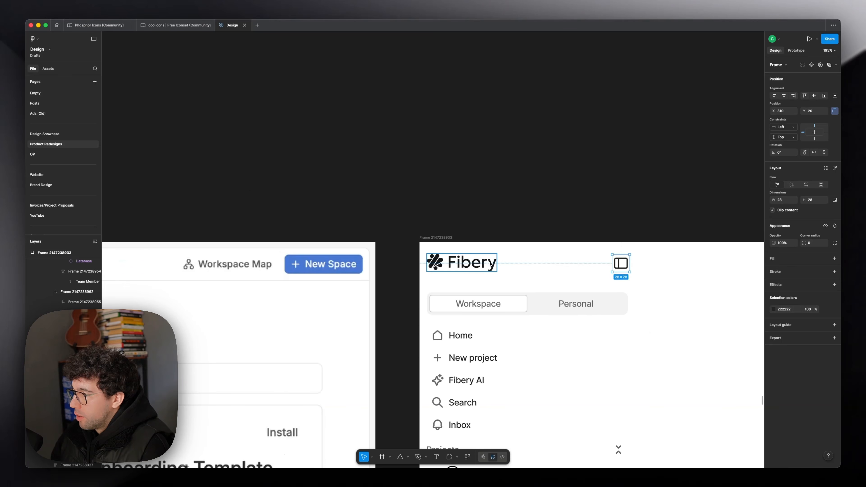
{"action": "left_click", "coordinate": [490, 263], "text": "shift"}
{"action": "key", "text": "shift+a"}
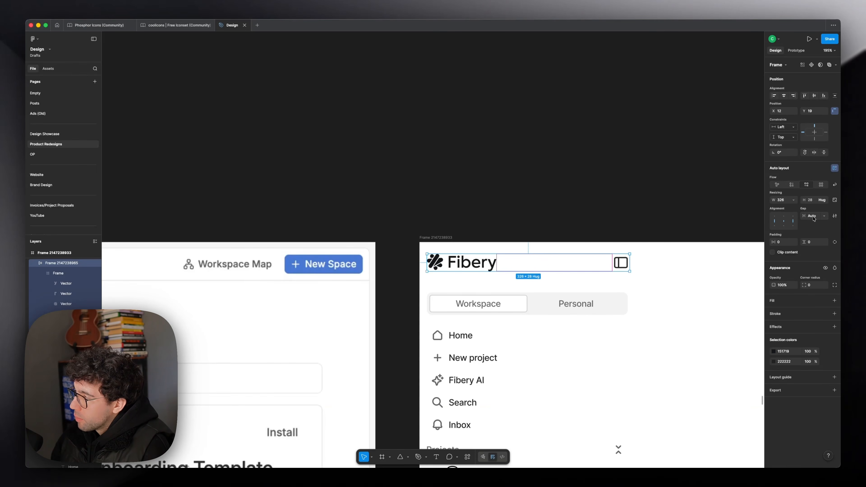
Step: Stack the logo row, tab bar, navigation list and Projects tree in a vertical auto layout with a gap of 16
{"action": "left_click", "coordinate": [529, 287]}
{"action": "left_click_drag", "start_coordinate": [538, 286], "coordinate": [482, 214]}
{"action": "scroll", "coordinate": [482, 214], "scroll_direction": "down", "scroll_amount": 5}
{"action": "key", "text": "shift+a"}
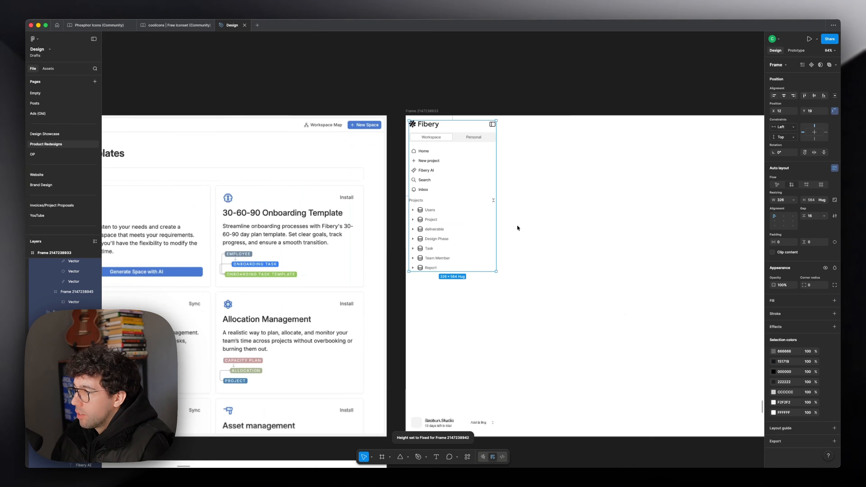
{"action": "scroll", "coordinate": [525, 231], "scroll_direction": "up", "scroll_amount": 2}
{"action": "left_click_drag", "start_coordinate": [547, 240], "coordinate": [505, 193]}
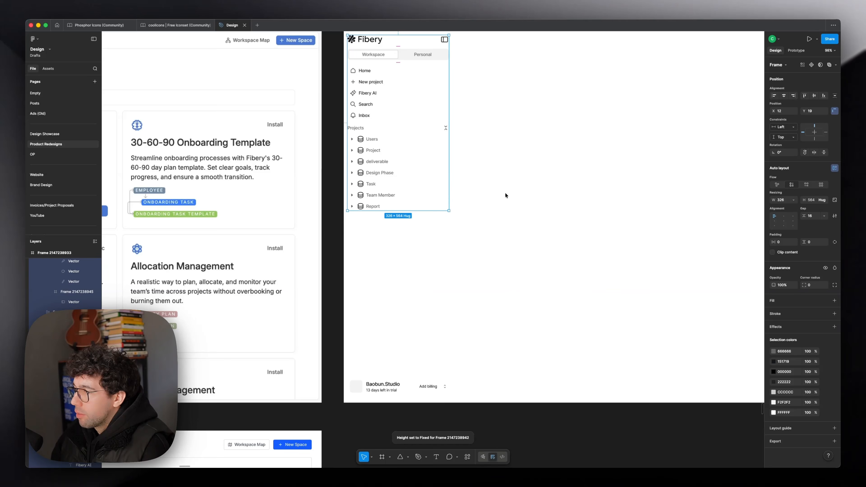
Step: Wrap the stacked sidebar content and the account row in a vertical auto layout with the gap set to Auto
{"action": "left_click", "coordinate": [399, 391], "text": "shift"}
{"action": "key", "text": "shift+a"}
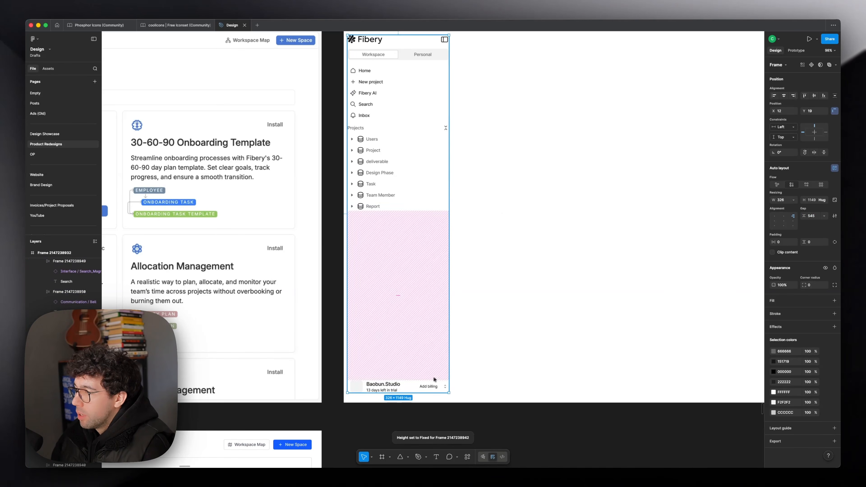
{"action": "left_click", "coordinate": [814, 216]}
{"action": "type", "text": "auto"}
{"action": "key", "text": "Return"}
{"action": "scroll", "coordinate": [545, 237], "scroll_direction": "up", "scroll_amount": 3}
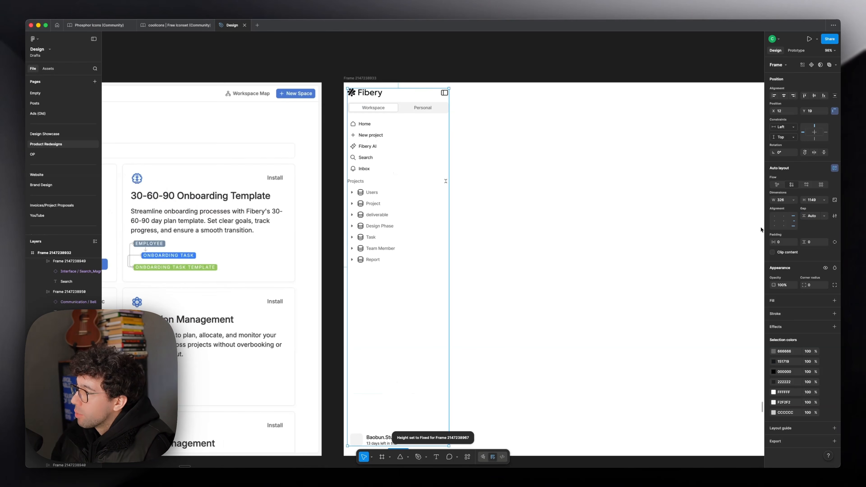
Step: Set the sidebar's horizontal and vertical padding to 16
{"action": "type", "text": "16"}
{"action": "key", "text": "Tab"}
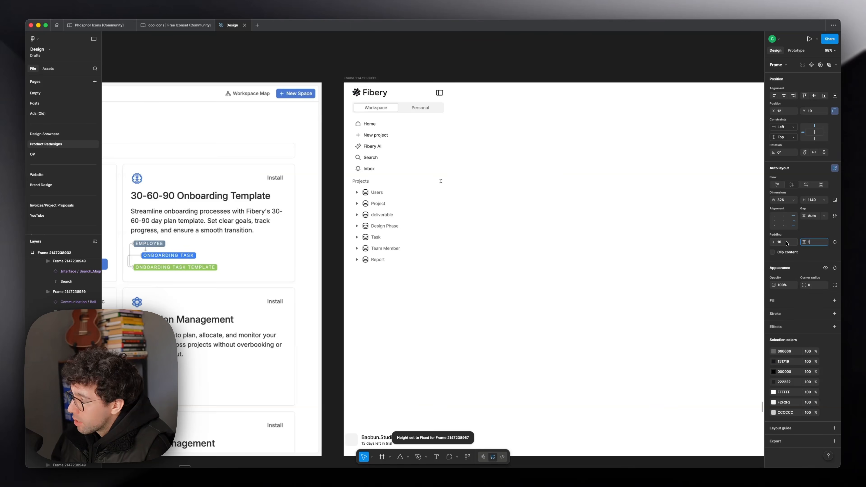
{"action": "type", "text": "16"}
{"action": "key", "text": "Return"}
Step: Extend the sidebar to a height of 1200 and set its vertical constraint to Top + Bottom
{"action": "scroll", "coordinate": [415, 167], "scroll_direction": "down", "scroll_amount": 7}
{"action": "left_click_drag", "start_coordinate": [393, 312], "coordinate": [393, 328]}
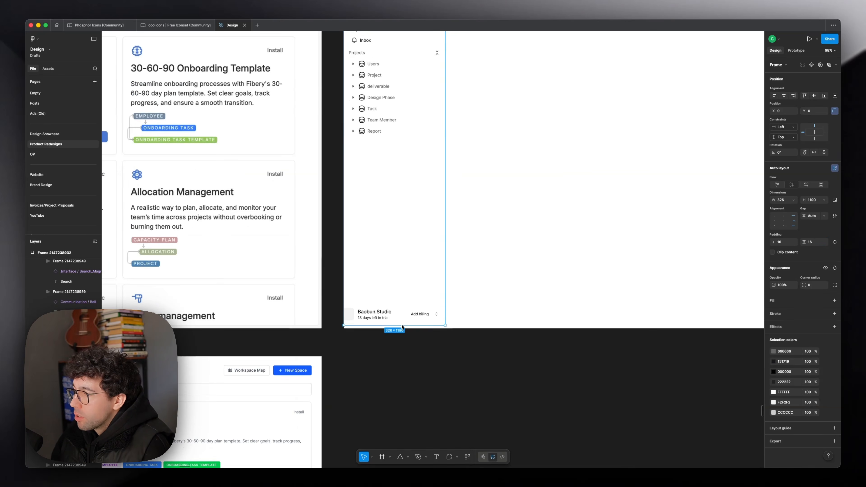
{"action": "left_click", "coordinate": [793, 138]}
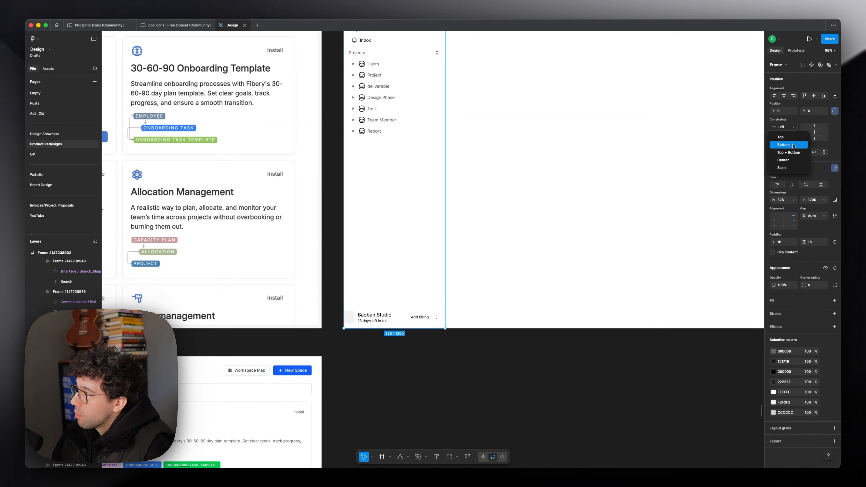
{"action": "left_click", "coordinate": [787, 152]}
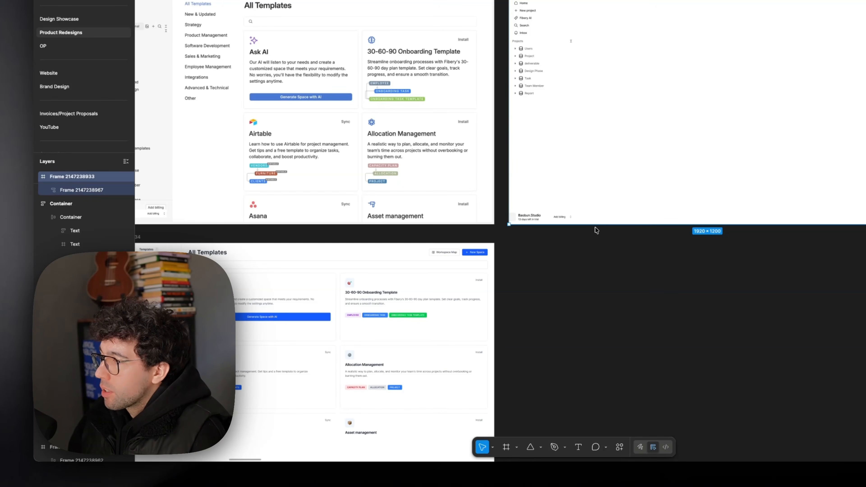
{"action": "left_click_drag", "start_coordinate": [595, 231], "coordinate": [612, 226]}
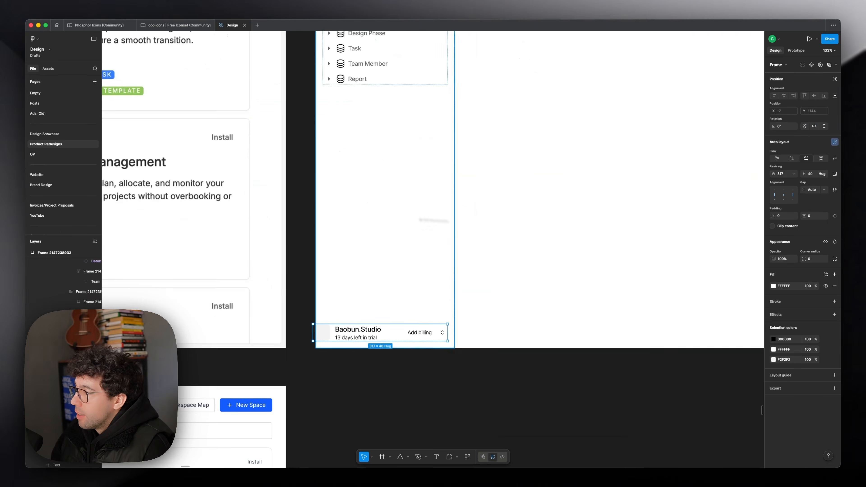
Step: Set the sidebar's inner content groups to fill the container width
{"action": "scroll", "coordinate": [407, 259], "scroll_direction": "up", "scroll_amount": 4}
{"action": "left_click", "coordinate": [405, 205], "text": "shift"}
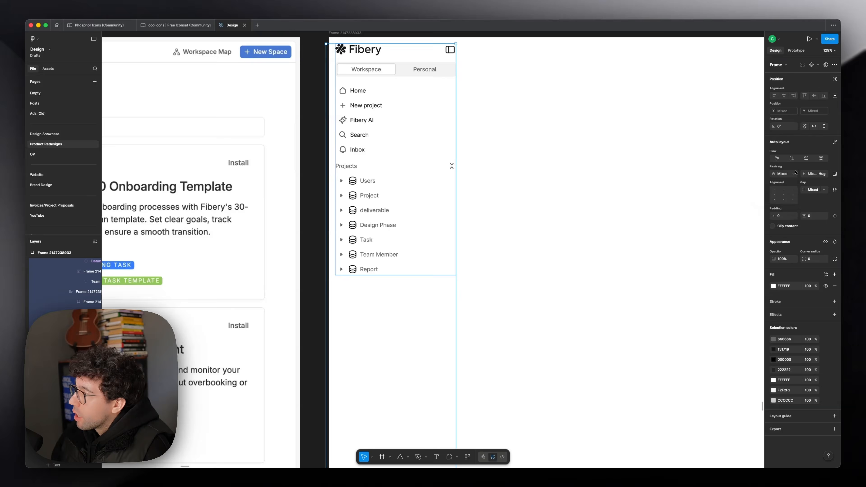
{"action": "left_click", "coordinate": [794, 173]}
{"action": "left_click", "coordinate": [778, 192]}
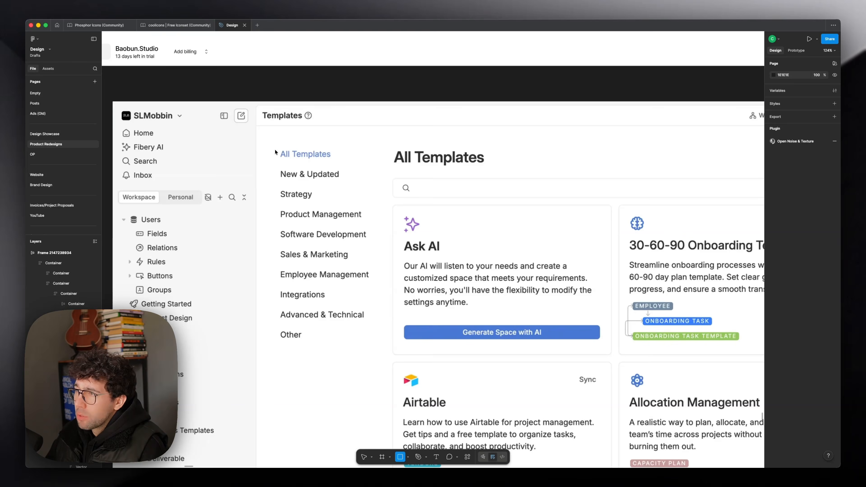
Step: Mark the original category list and the Ask AI card with temporary rectangles and delete them
{"action": "left_click_drag", "start_coordinate": [273, 148], "coordinate": [351, 317]}
{"action": "left_click_drag", "start_coordinate": [351, 317], "coordinate": [375, 356]}
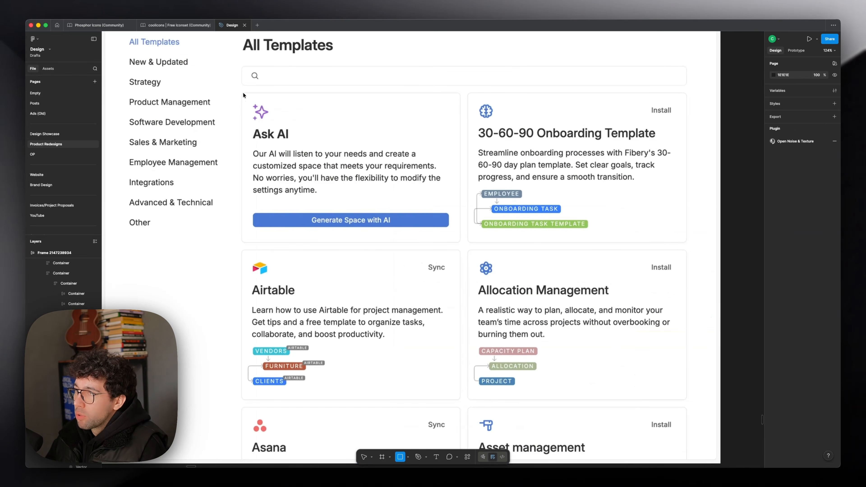
{"action": "left_click_drag", "start_coordinate": [242, 93], "coordinate": [459, 243]}
{"action": "key", "text": "Delete"}
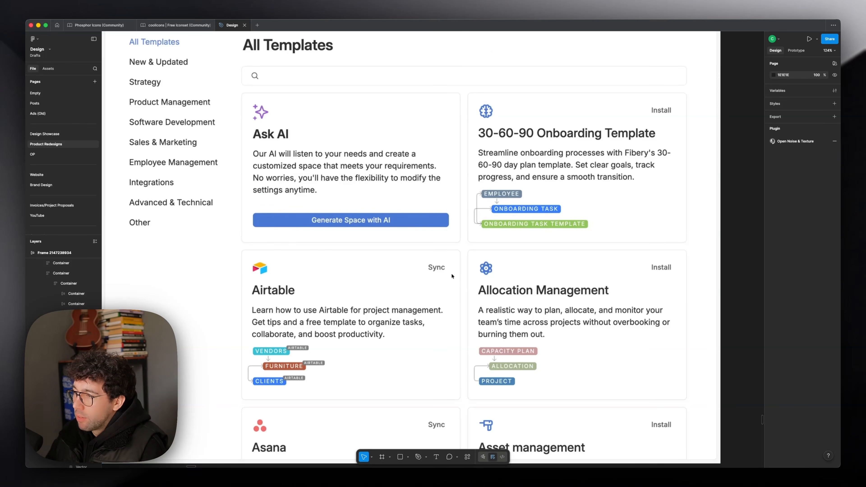
Step: Mark the tag diagram in the Allocation Management card with a temporary rectangle and delete it
{"action": "scroll", "coordinate": [460, 245], "scroll_direction": "down", "scroll_amount": 5}
{"action": "scroll", "coordinate": [452, 178], "scroll_direction": "up", "scroll_amount": 6}
{"action": "mouse_move", "coordinate": [346, 229]}
{"action": "left_mouse_down"}
{"action": "mouse_move", "coordinate": [409, 246]}
{"action": "mouse_move", "coordinate": [368, 188]}
{"action": "left_mouse_up"}
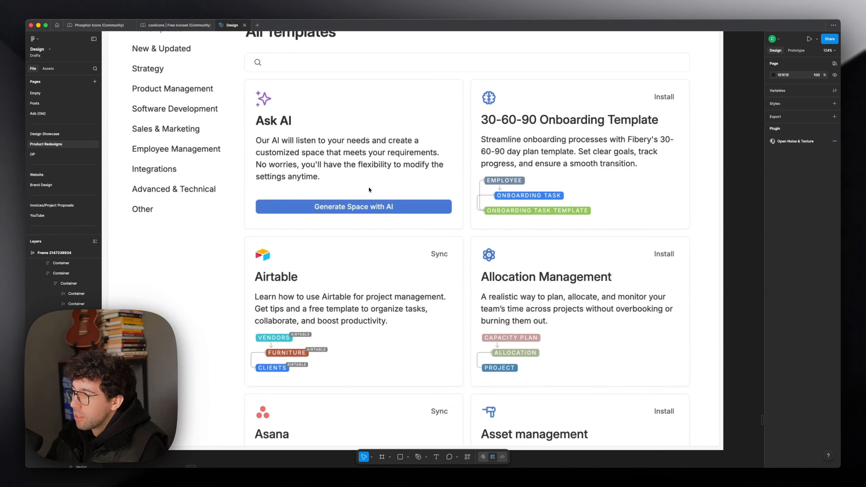
{"action": "key", "text": "r"}
{"action": "left_click_drag", "start_coordinate": [472, 326], "coordinate": [552, 384]}
{"action": "key", "text": "Delete"}
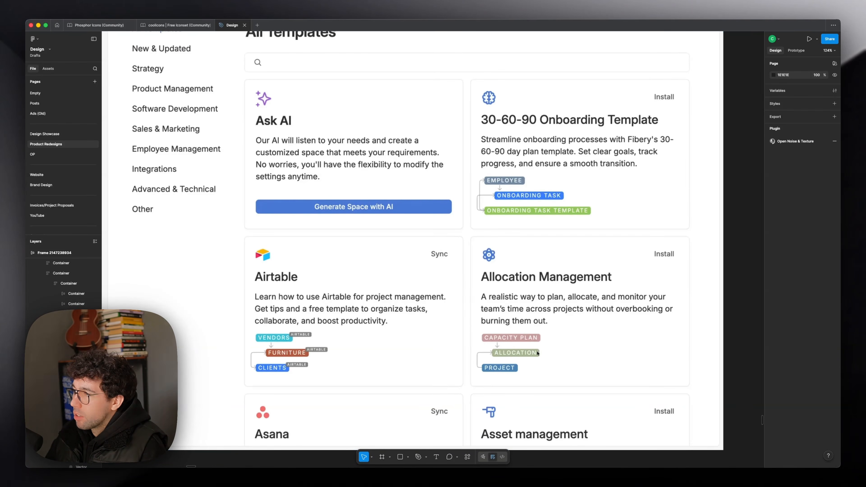
Step: Mark the Install label of the 30-60-90 Onboarding Template card with a temporary rectangle and delete it
{"action": "scroll", "coordinate": [538, 351], "scroll_direction": "up", "scroll_amount": 6}
{"action": "scroll", "coordinate": [538, 351], "scroll_direction": "right", "scroll_amount": 4}
{"action": "key", "text": "r"}
{"action": "left_click_drag", "start_coordinate": [556, 220], "coordinate": [591, 239]}
{"action": "key", "text": "Delete"}
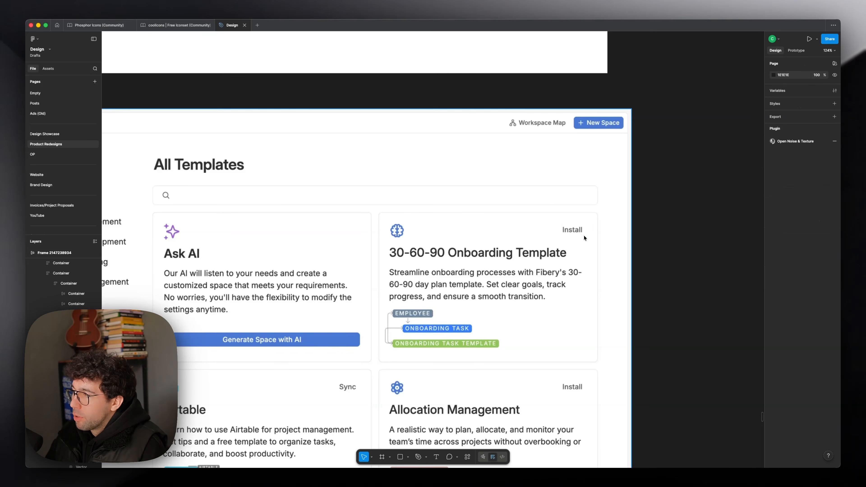
Step: Draw a placeholder rectangle about 236 × 43 in the All Templates heading row, aligned with the cards' right edge
{"action": "scroll", "coordinate": [600, 205], "scroll_direction": "down", "scroll_amount": 4}
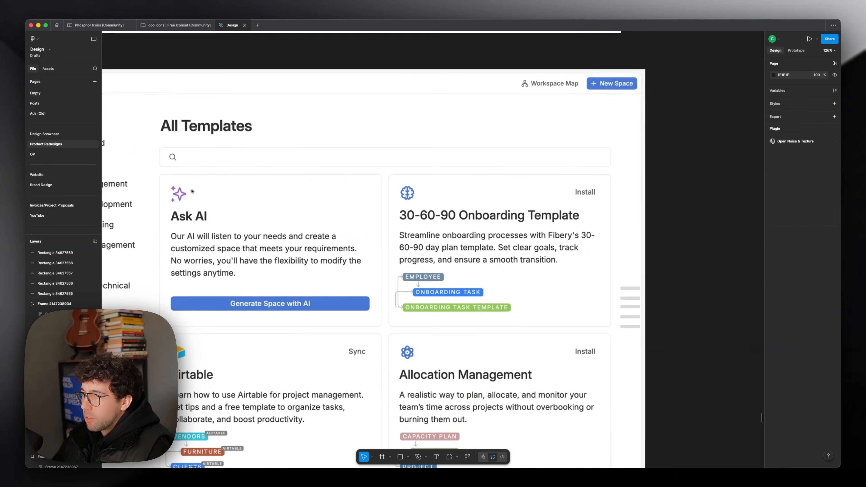
{"action": "scroll", "coordinate": [575, 263], "scroll_direction": "left", "scroll_amount": 4}
{"action": "scroll", "coordinate": [462, 214], "scroll_direction": "right", "scroll_amount": 4}
{"action": "scroll", "coordinate": [462, 214], "scroll_direction": "down", "scroll_amount": 2}
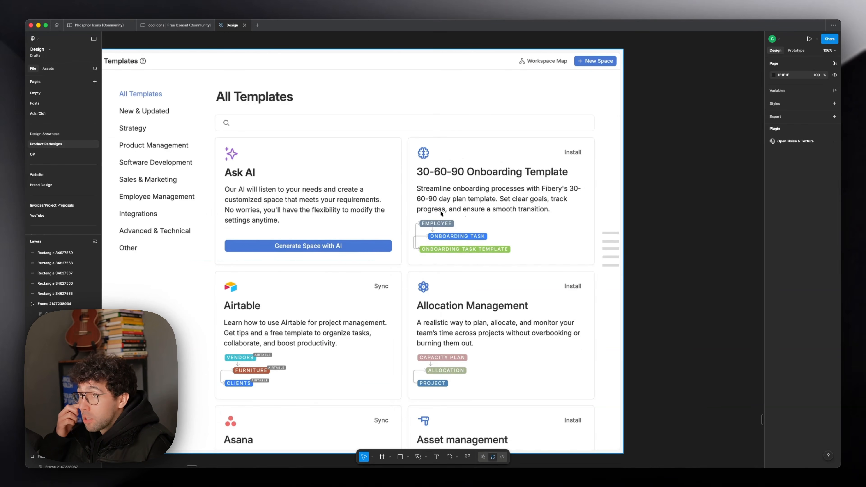
{"action": "scroll", "coordinate": [439, 211], "scroll_direction": "left", "scroll_amount": 2}
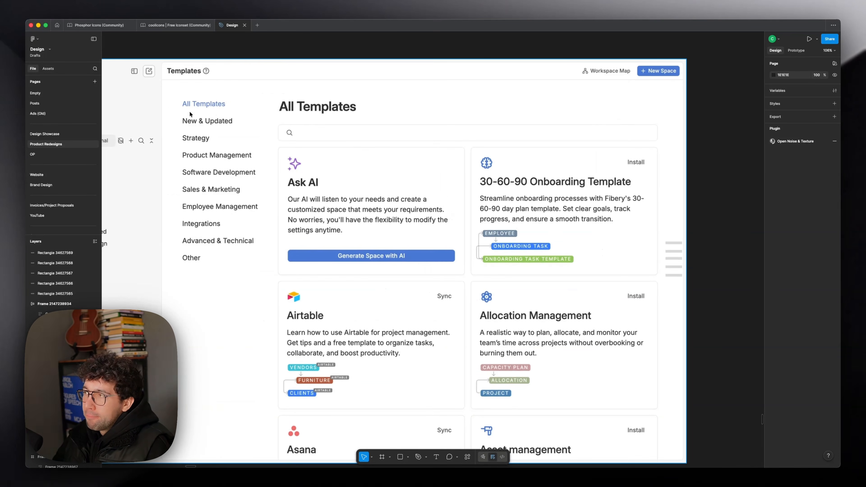
{"action": "scroll", "coordinate": [534, 134], "scroll_direction": "up", "scroll_amount": 1}
{"action": "scroll", "coordinate": [533, 134], "scroll_direction": "right", "scroll_amount": 1}
{"action": "key", "text": "r"}
{"action": "left_click_drag", "start_coordinate": [551, 126], "coordinate": [631, 140]}
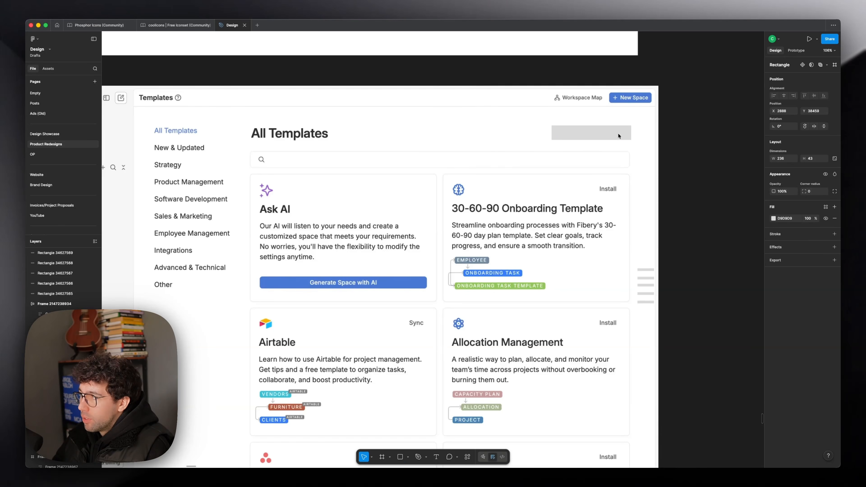
Step: Lay out a row of five placeholder rectangles, about 173 × 48 each, across the original search field
{"action": "key", "text": "r"}
{"action": "mouse_move", "coordinate": [250, 151]}
{"action": "left_mouse_down"}
{"action": "mouse_move", "coordinate": [308, 167]}
{"action": "mouse_move", "coordinate": [413, 163]}
{"action": "left_mouse_up"}
{"action": "left_click_drag", "start_coordinate": [401, 166], "coordinate": [560, 164]}
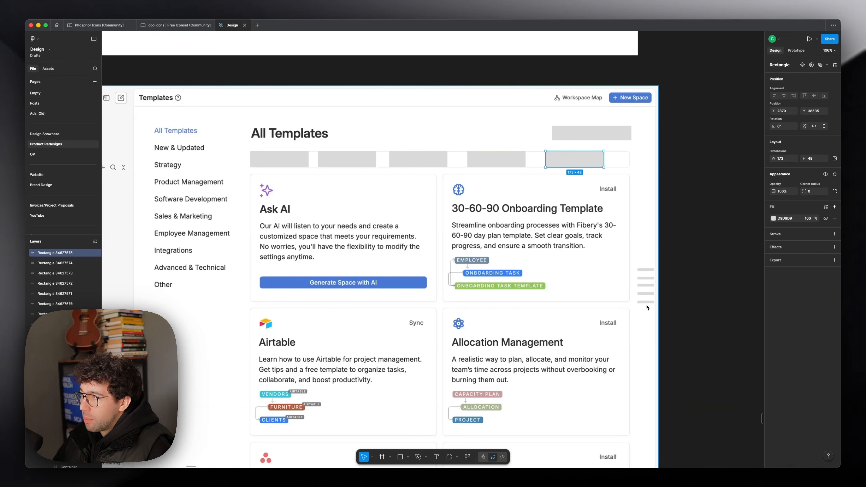
Step: Select and delete the small placeholder bars beside the template cards in the marked-up page copy
{"action": "left_click", "coordinate": [646, 270]}
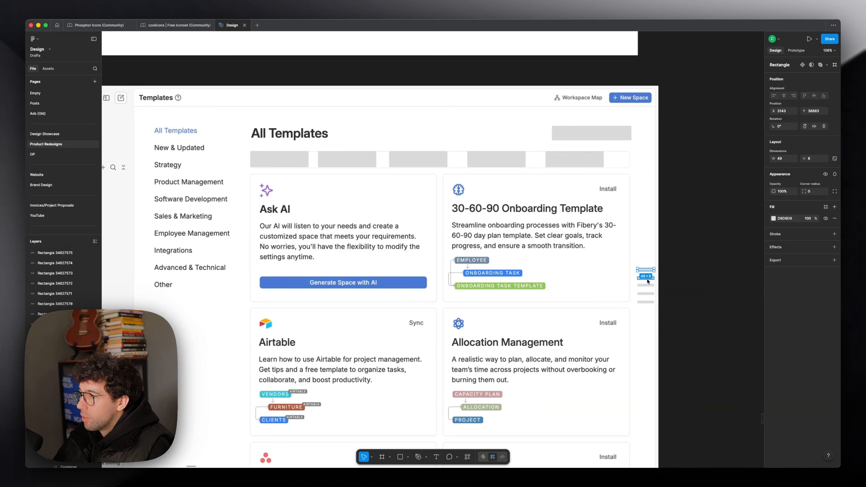
{"action": "left_click", "coordinate": [648, 278], "text": "shift"}
{"action": "key", "text": "Delete"}
{"action": "scroll", "coordinate": [409, 239], "scroll_direction": "left", "scroll_amount": 3}
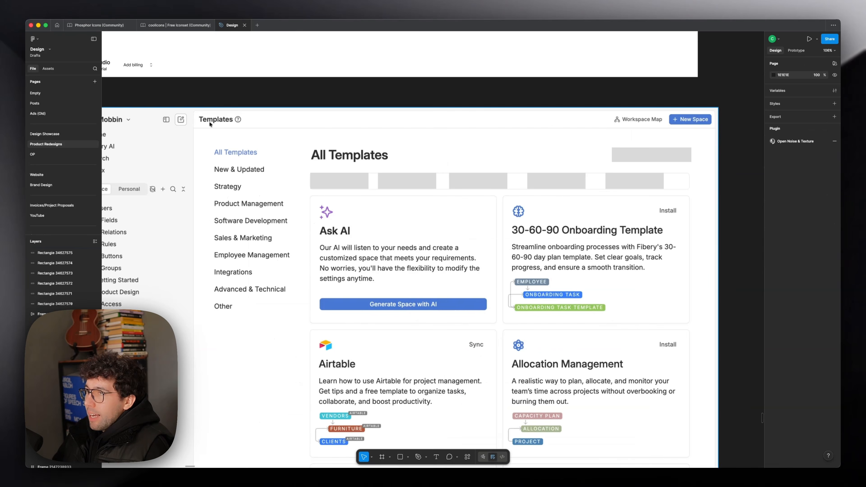
Step: Mark the Templates header bar and its Workspace Map and New Space buttons with temporary rectangles, deleting each
{"action": "key", "text": "r"}
{"action": "left_click_drag", "start_coordinate": [195, 111], "coordinate": [670, 131]}
{"action": "key", "text": "Delete"}
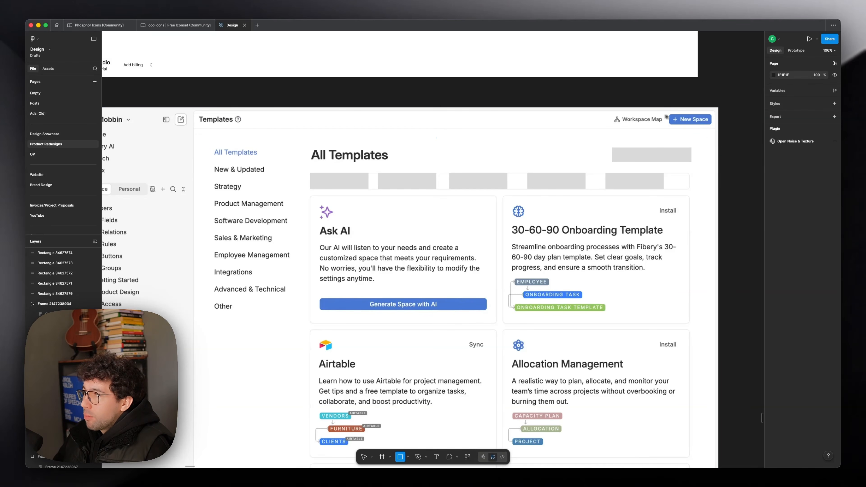
{"action": "mouse_move", "coordinate": [603, 112]}
{"action": "left_mouse_down"}
{"action": "mouse_move", "coordinate": [663, 129]}
{"action": "mouse_move", "coordinate": [718, 127]}
{"action": "left_mouse_up"}
{"action": "key", "text": "Delete"}
{"action": "scroll", "coordinate": [509, 279], "scroll_direction": "down", "scroll_amount": 4}
{"action": "key", "text": "r"}
{"action": "left_click_drag", "start_coordinate": [425, 342], "coordinate": [539, 366]}
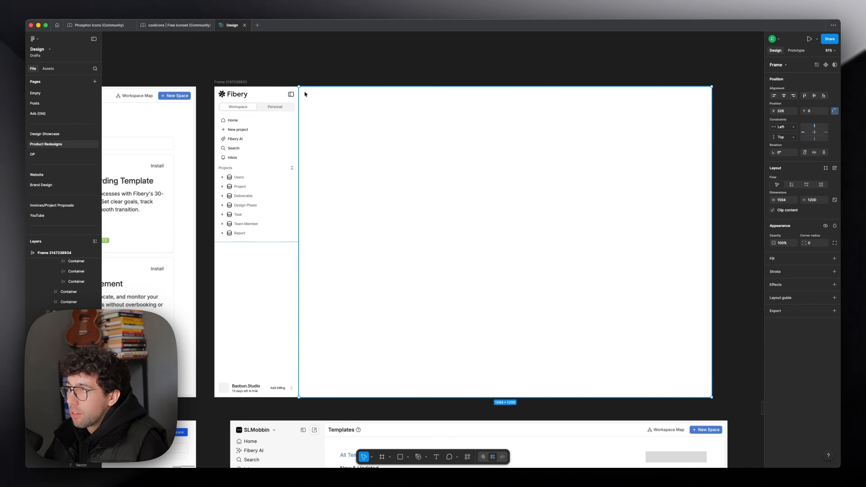
Step: Draw an F2F2F2 frame about 1578 × 1184 inside the content area and give its auto-layout wrapper 16 right and top padding
{"action": "key", "text": "f"}
{"action": "mouse_move", "coordinate": [303, 92]}
{"action": "left_mouse_down"}
{"action": "mouse_move", "coordinate": [557, 299]}
{"action": "mouse_move", "coordinate": [708, 398]}
{"action": "left_mouse_up"}
{"action": "key", "text": "alt"}
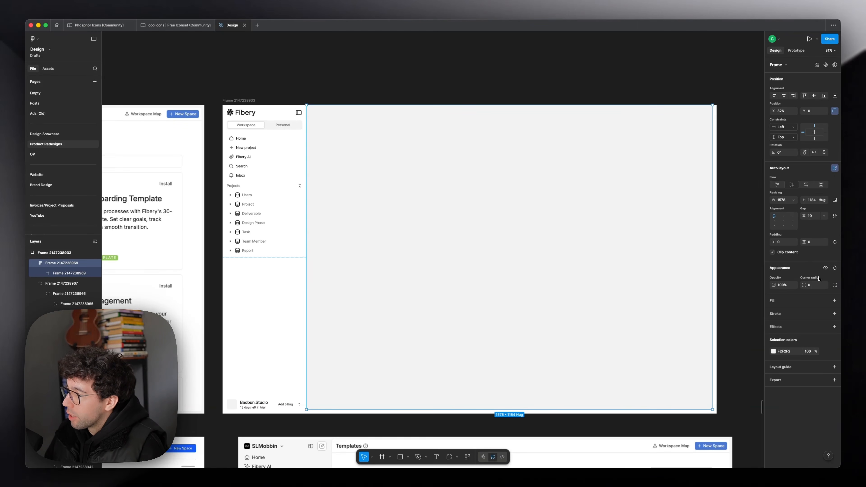
{"action": "left_click", "coordinate": [833, 242]}
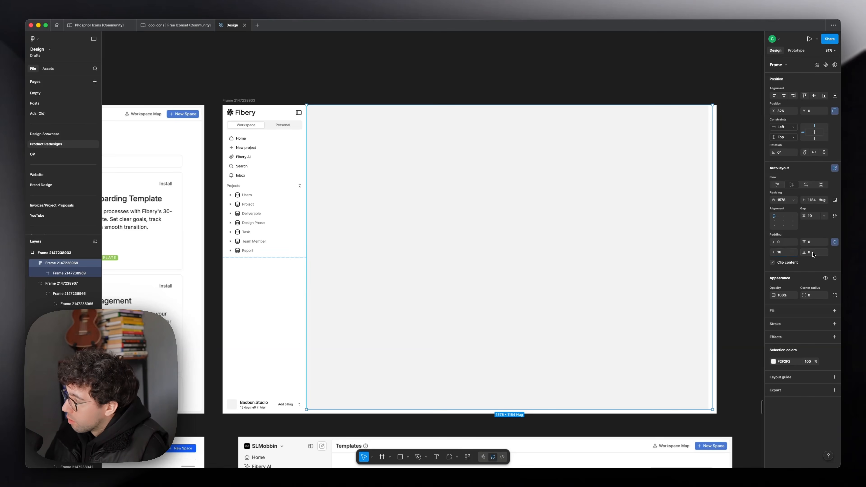
{"action": "left_click", "coordinate": [814, 244]}
{"action": "type", "text": "16"}
{"action": "key", "text": "Return"}
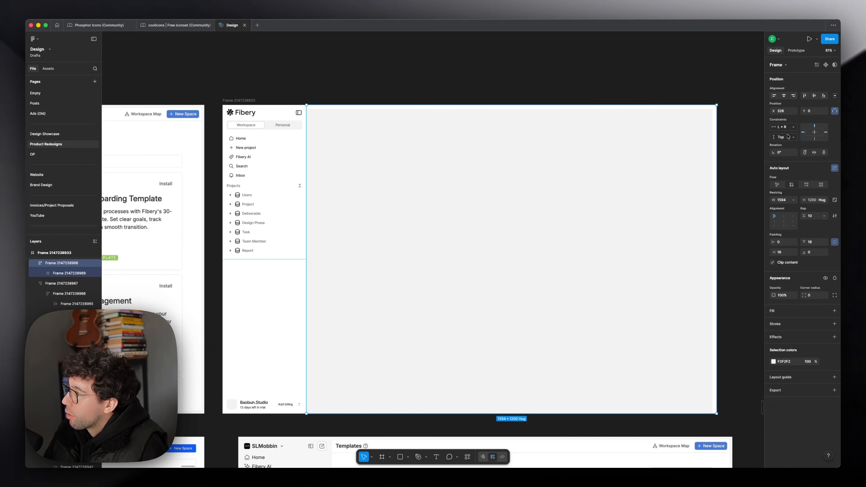
Step: Constrain the content wrapper left-right and top-bottom, set the gray inner frame to fill container, and test by resizing the page frame
{"action": "left_click", "coordinate": [788, 138]}
{"action": "left_click", "coordinate": [790, 153]}
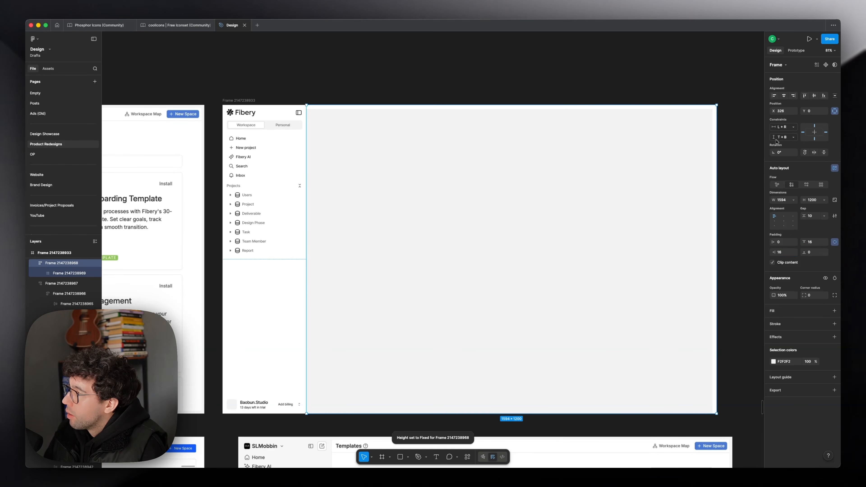
{"action": "left_click", "coordinate": [532, 72]}
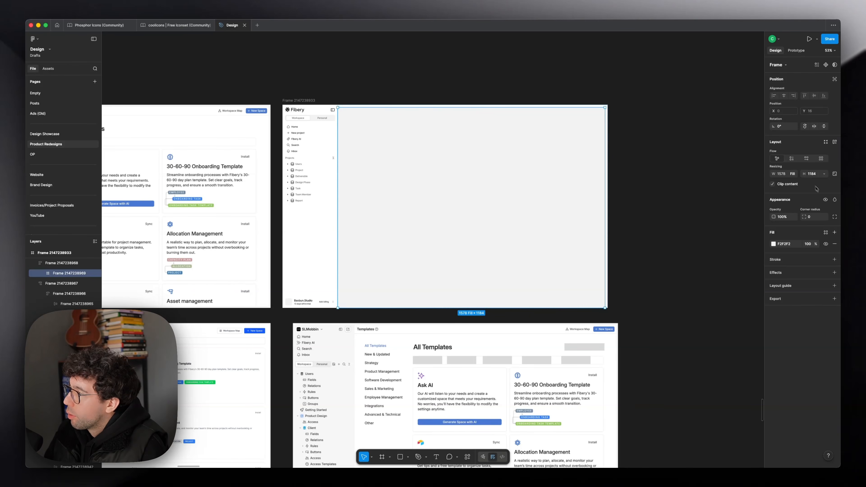
{"action": "left_click", "coordinate": [823, 175]}
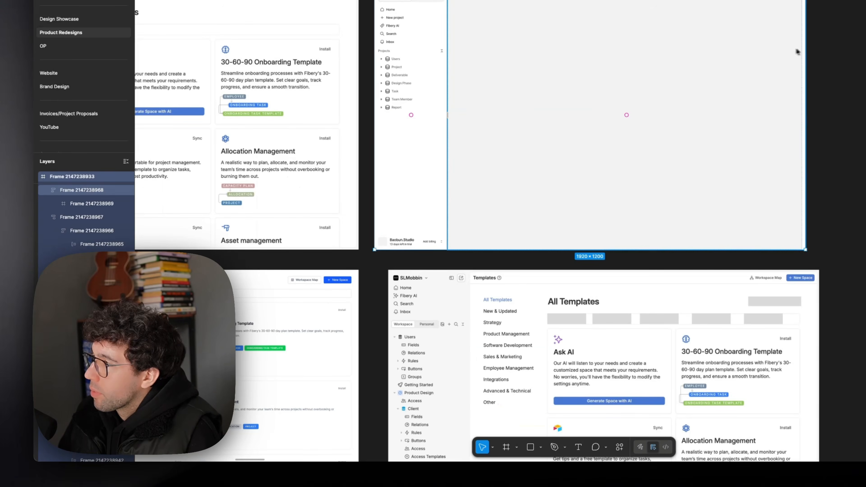
{"action": "left_click_drag", "start_coordinate": [804, 51], "coordinate": [709, 51]}
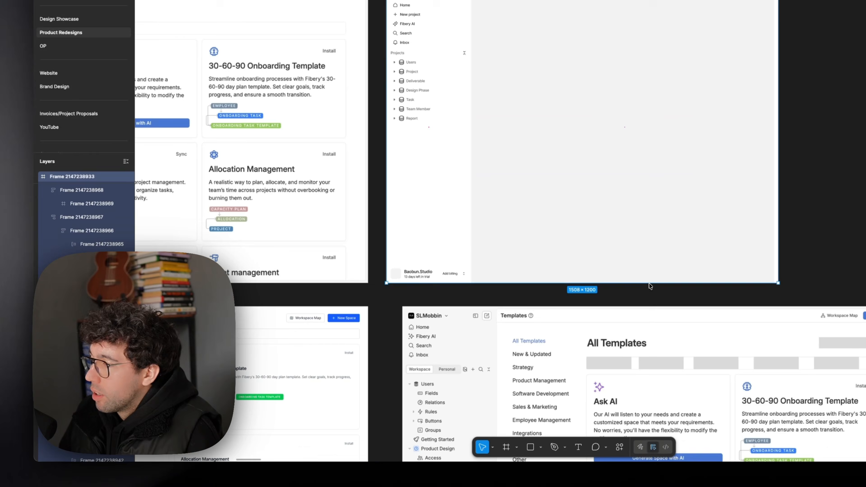
{"action": "left_click_drag", "start_coordinate": [649, 285], "coordinate": [649, 145]}
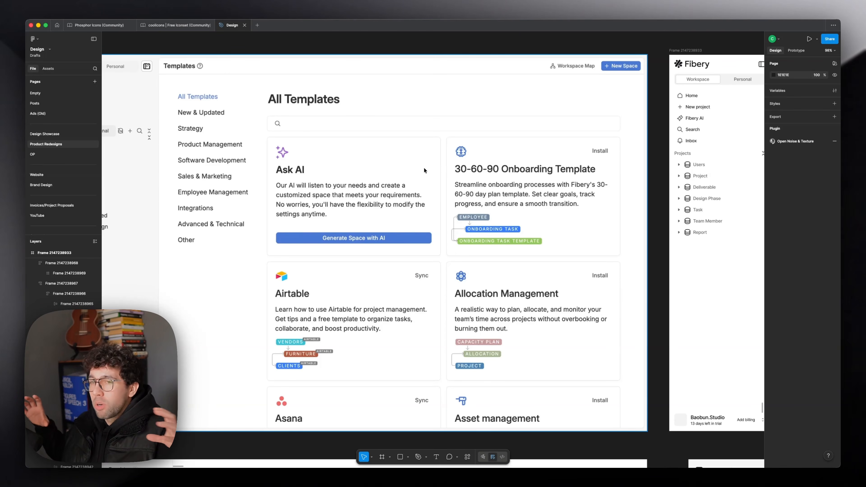
Step: Try a tall placeholder rectangle at the left edge of the gray content area and undo it
{"action": "left_click_drag", "start_coordinate": [568, 151], "coordinate": [260, 154]}
{"action": "scroll", "coordinate": [254, 182], "scroll_direction": "right", "scroll_amount": 8}
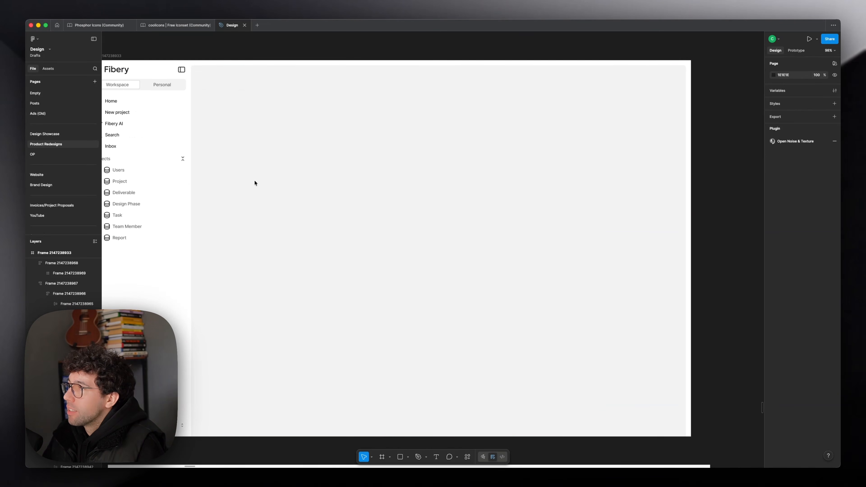
{"action": "left_click", "coordinate": [253, 183]}
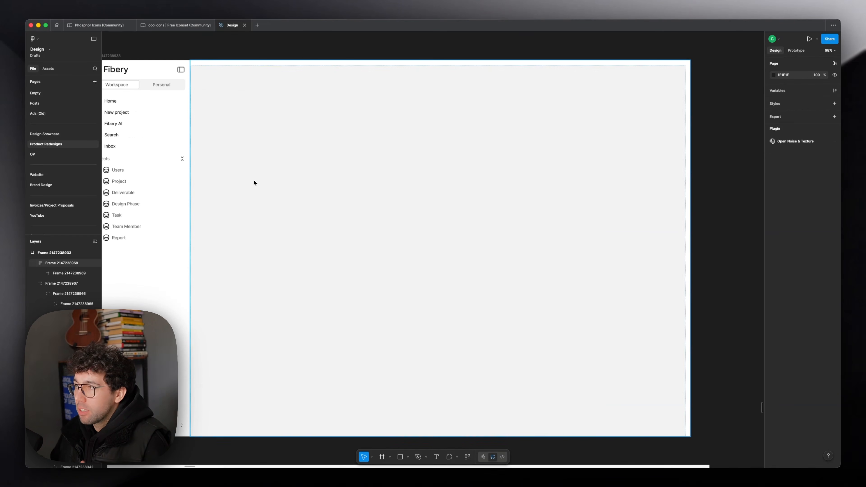
{"action": "left_click", "coordinate": [253, 180]}
{"action": "scroll", "coordinate": [479, 174], "scroll_direction": "left", "scroll_amount": 3}
{"action": "left_click", "coordinate": [748, 120]}
{"action": "scroll", "coordinate": [746, 119], "scroll_direction": "right", "scroll_amount": 1}
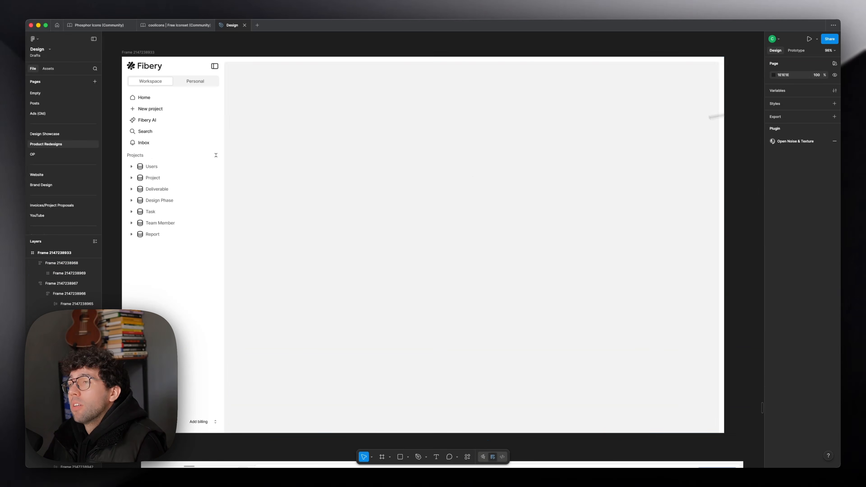
{"action": "key", "text": "r"}
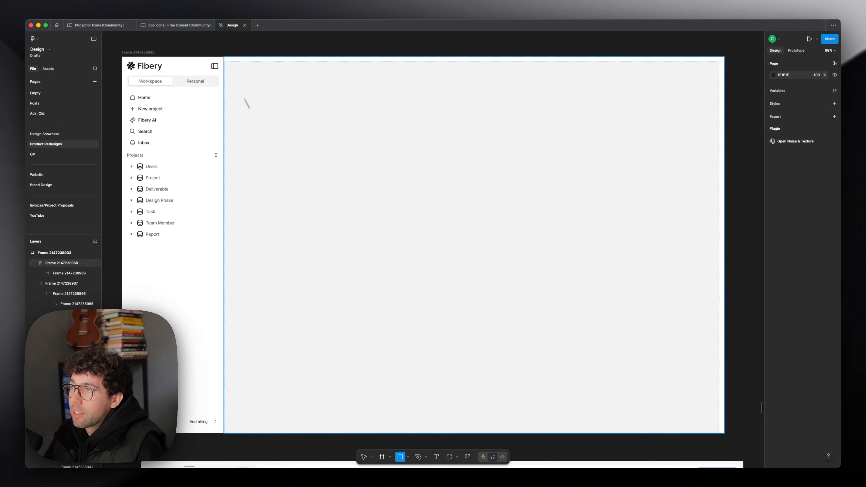
{"action": "left_click_drag", "start_coordinate": [234, 101], "coordinate": [310, 232]}
{"action": "left_click", "coordinate": [734, 157]}
{"action": "key", "text": "super+z"}
Step: Lay out a Templates heading with a white Search field about 294 × 36 beside it in the content area
{"action": "left_click_drag", "start_coordinate": [338, 142], "coordinate": [630, 155]}
{"action": "left_click_drag", "start_coordinate": [539, 176], "coordinate": [603, 176]}
{"action": "left_click_drag", "start_coordinate": [603, 176], "coordinate": [641, 177]}
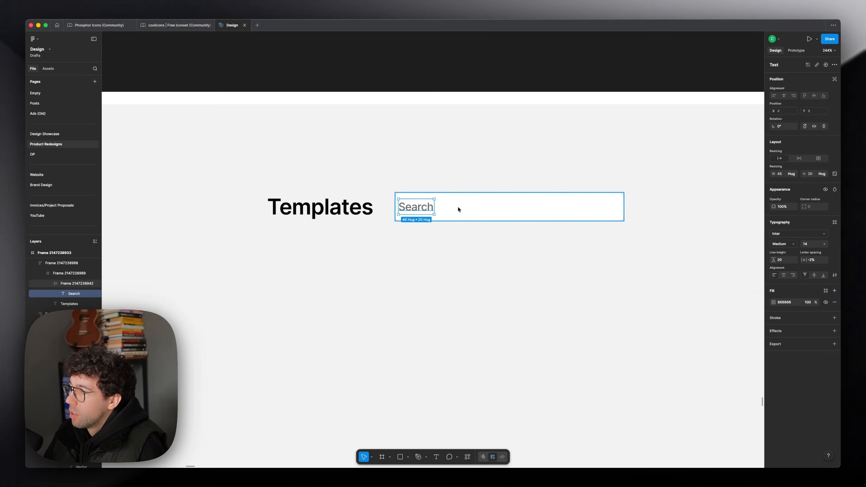
{"action": "left_click", "coordinate": [458, 207]}
Step: Change the stroke weight of the sidebar's Home, New project, Fibery AI, Search and Inbox icons together
{"action": "scroll", "coordinate": [461, 197], "scroll_direction": "down", "scroll_amount": 5}
{"action": "scroll", "coordinate": [461, 196], "scroll_direction": "left", "scroll_amount": 5}
{"action": "scroll", "coordinate": [359, 222], "scroll_direction": "up", "scroll_amount": 5}
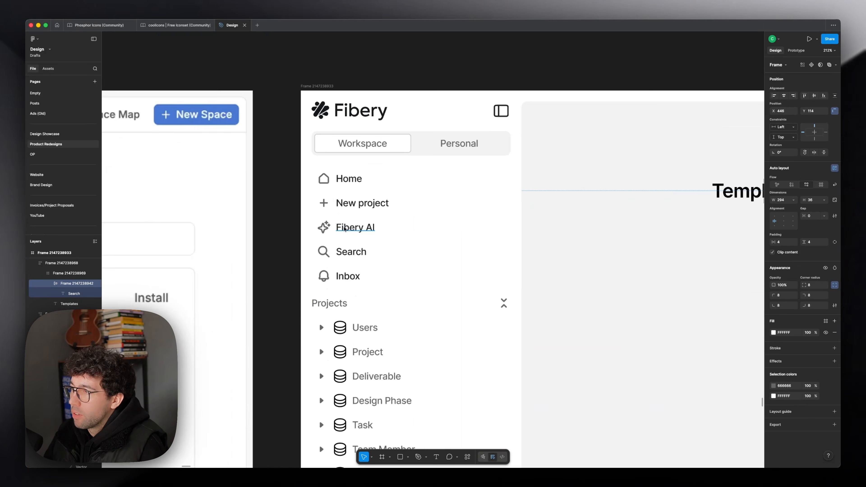
{"action": "left_click", "coordinate": [326, 251]}
{"action": "left_click", "coordinate": [325, 252], "text": "super"}
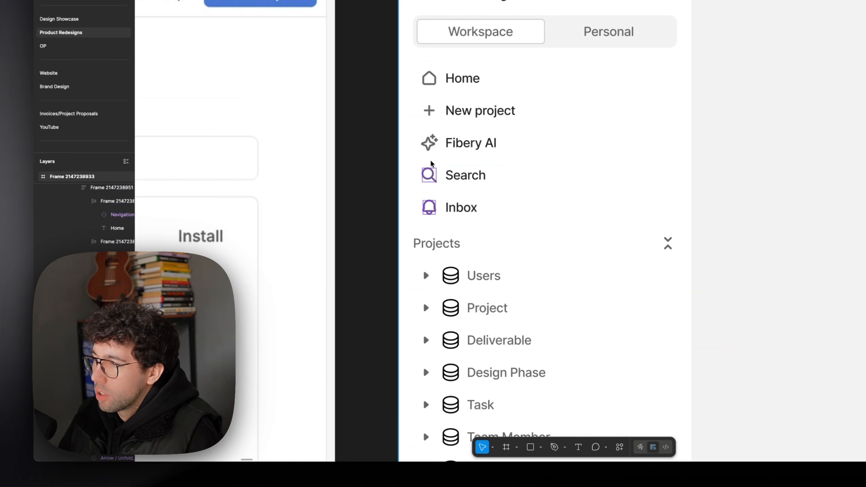
{"action": "left_click", "coordinate": [432, 113], "text": "shift+super"}
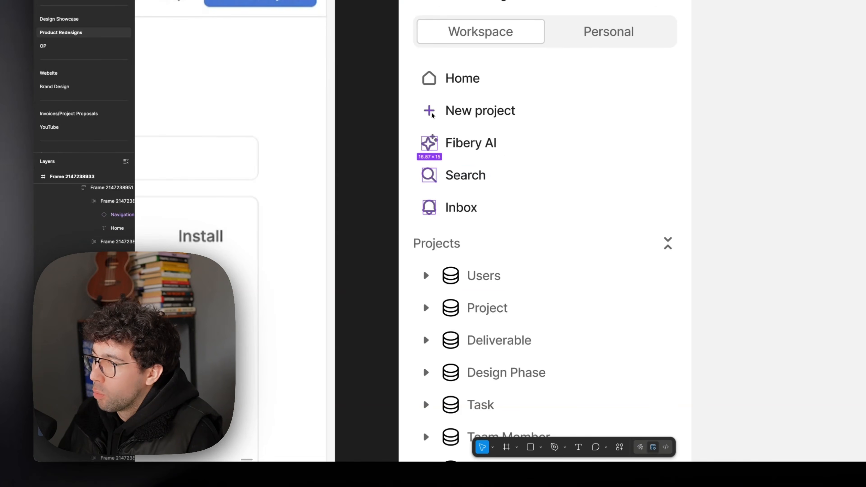
{"action": "left_click", "coordinate": [430, 82], "text": "shift+super"}
{"action": "left_click", "coordinate": [810, 276]}
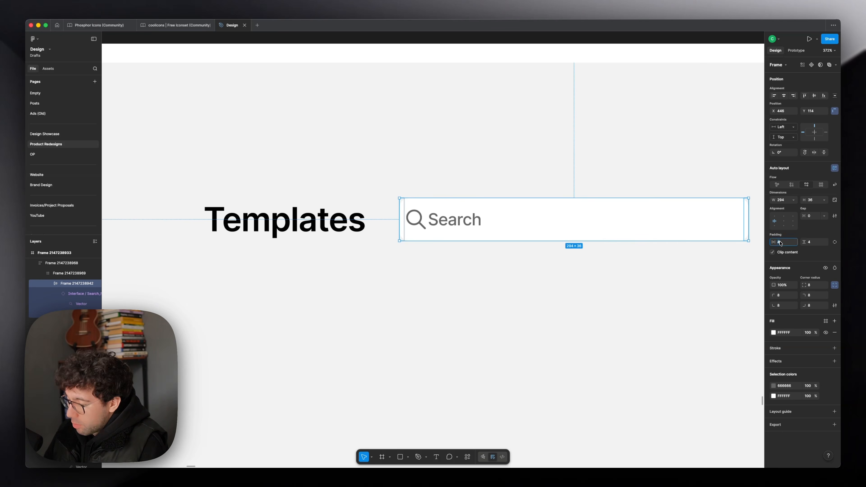
{"action": "type", "text": "8"}
{"action": "key", "text": "Return"}
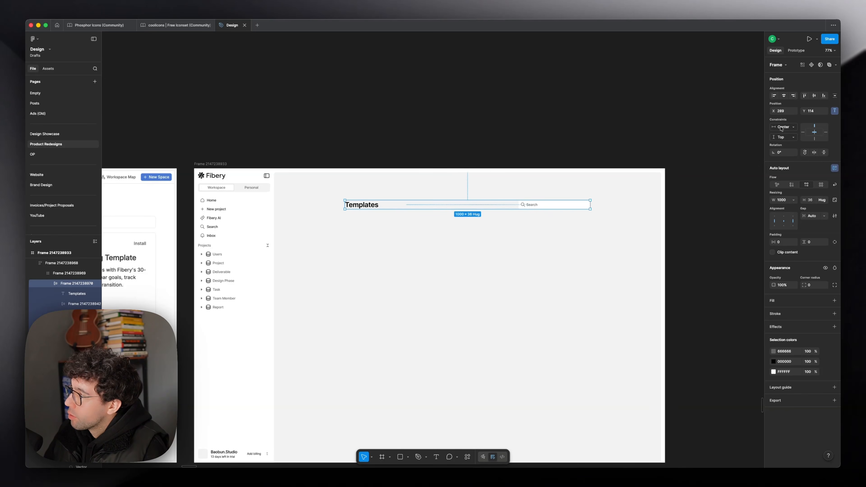
Step: Wrap the category chips beneath the Templates heading within a 1044-wide frame and combine the heading row and chips with auto layout
{"action": "left_click", "coordinate": [620, 133]}
{"action": "scroll", "coordinate": [487, 158], "scroll_direction": "up", "scroll_amount": 4}
{"action": "scroll", "coordinate": [487, 160], "scroll_direction": "left", "scroll_amount": 15}
{"action": "scroll", "coordinate": [487, 160], "scroll_direction": "down", "scroll_amount": 3}
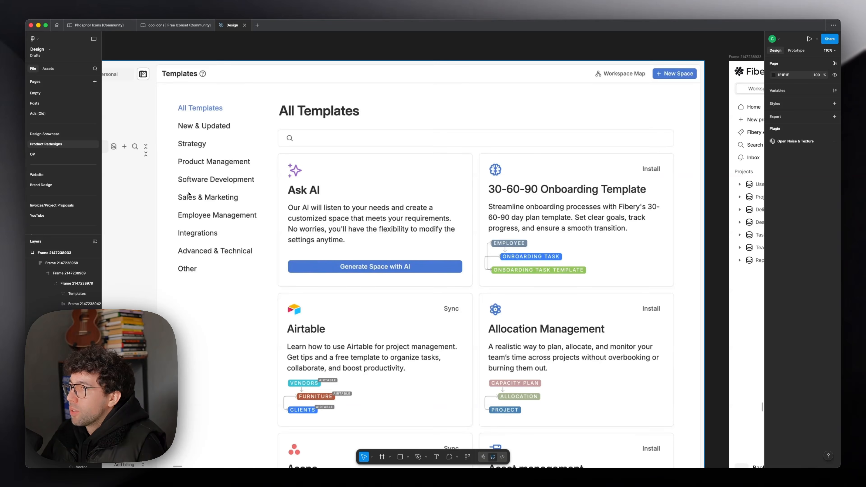
{"action": "scroll", "coordinate": [273, 150], "scroll_direction": "up", "scroll_amount": 1}
{"action": "scroll", "coordinate": [273, 150], "scroll_direction": "right", "scroll_amount": 15}
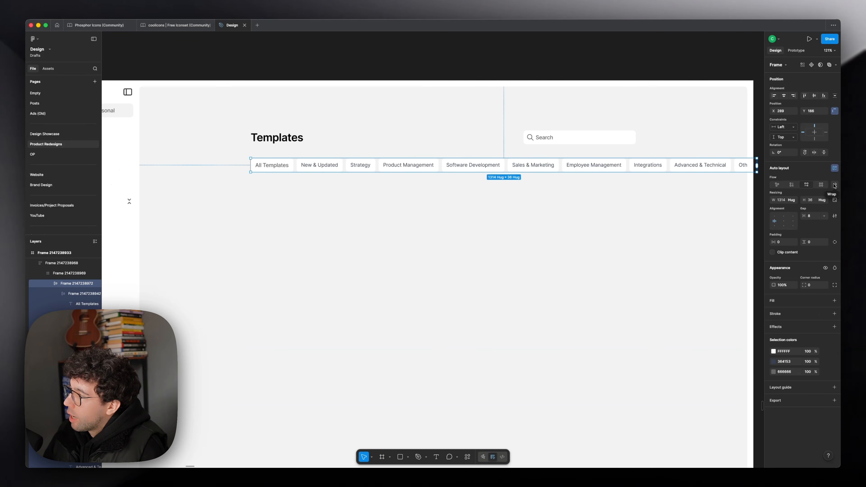
{"action": "left_click_drag", "start_coordinate": [759, 169], "coordinate": [653, 158]}
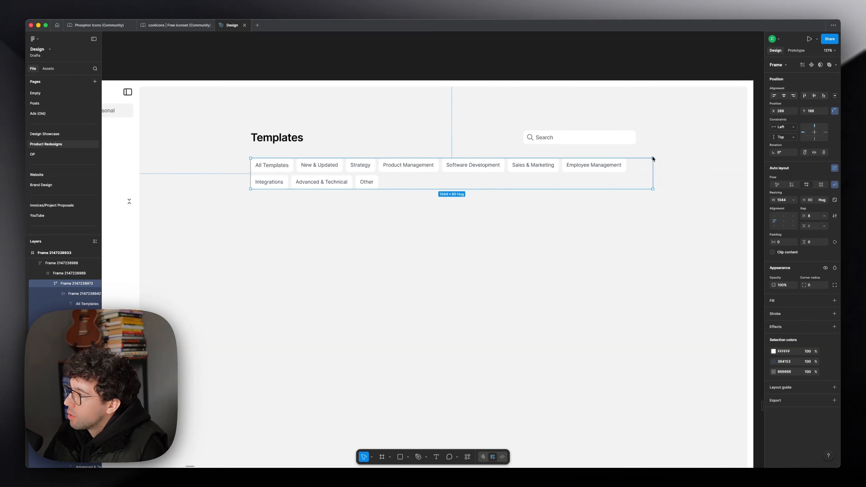
{"action": "left_click", "coordinate": [424, 140], "text": "shift"}
{"action": "key", "text": "shift+a"}
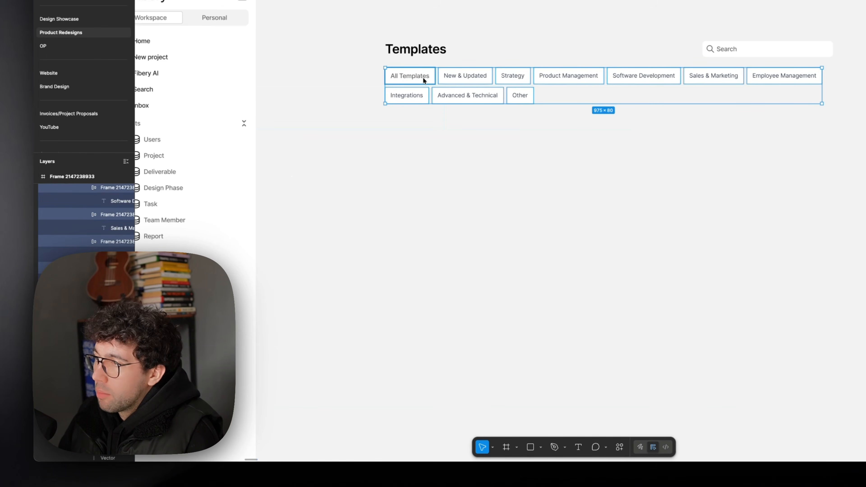
Step: Hide the white fill of every category chip except All Templates and set their text color to 666666
{"action": "left_click", "coordinate": [426, 80], "text": "shift"}
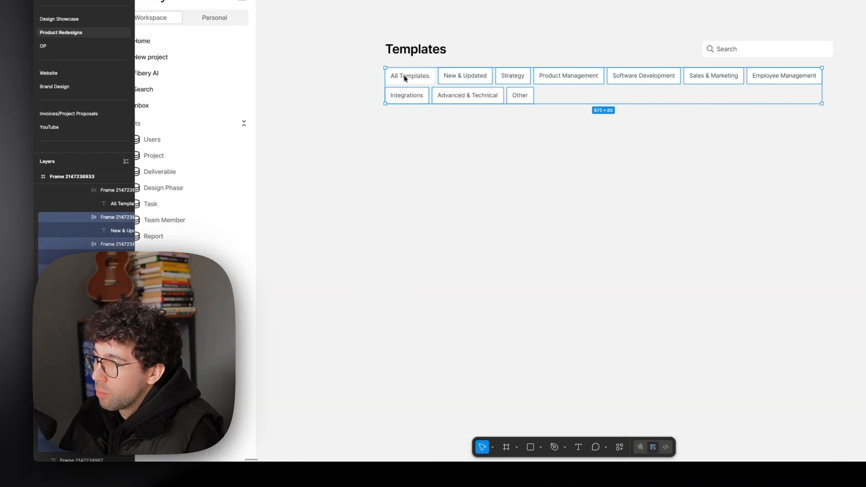
{"action": "left_click", "coordinate": [827, 287]}
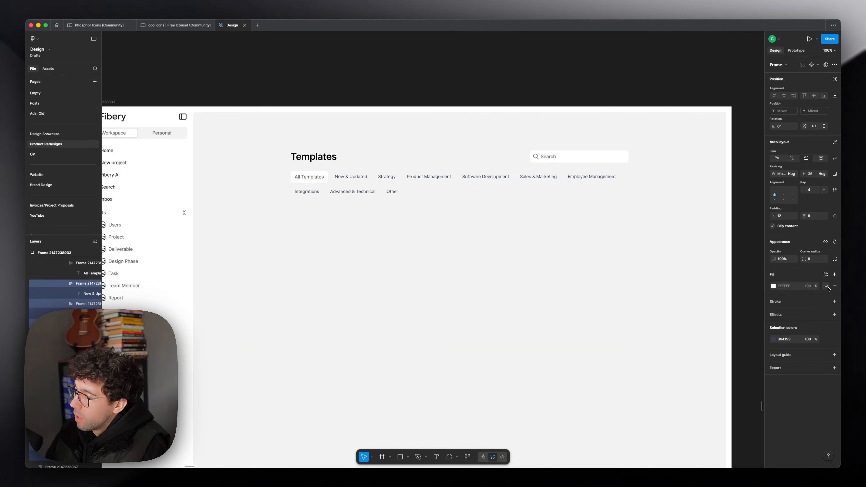
{"action": "left_click", "coordinate": [791, 340]}
{"action": "type", "text": "666666"}
{"action": "key", "text": "Return"}
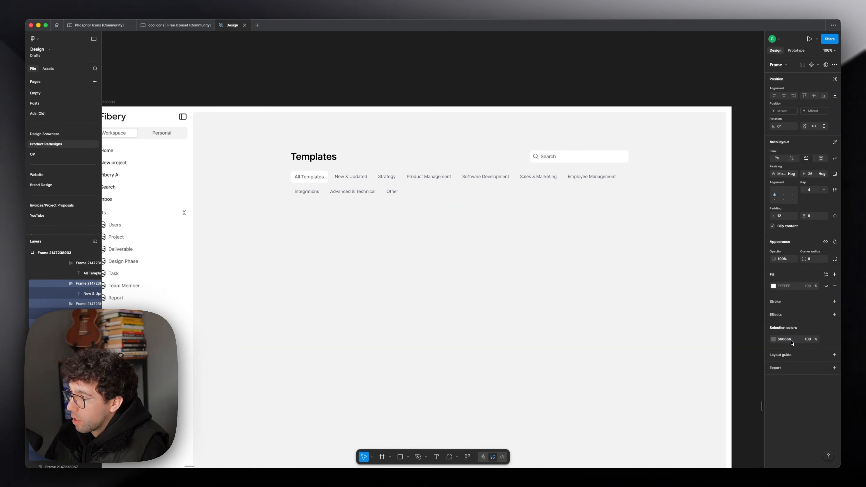
{"action": "left_click", "coordinate": [311, 177]}
{"action": "key", "text": "Escape"}
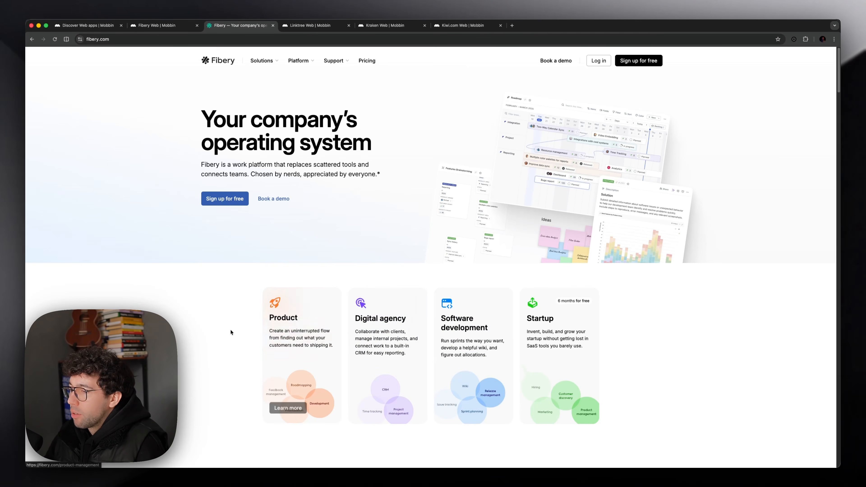
Step: Switch to the browser and examine the backgrounds and product cards on Fibery's homepage for styling reference
{"action": "scroll", "coordinate": [230, 332], "scroll_direction": "down", "scroll_amount": 4}
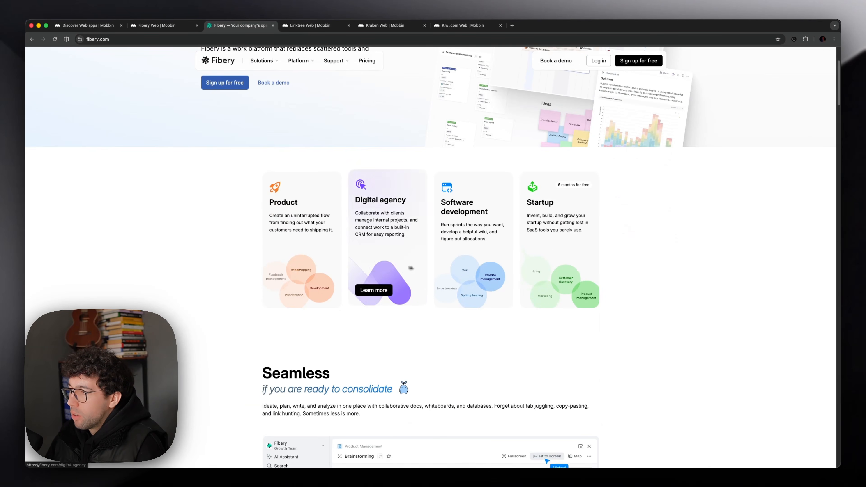
{"action": "scroll", "coordinate": [409, 286], "scroll_direction": "up", "scroll_amount": 2}
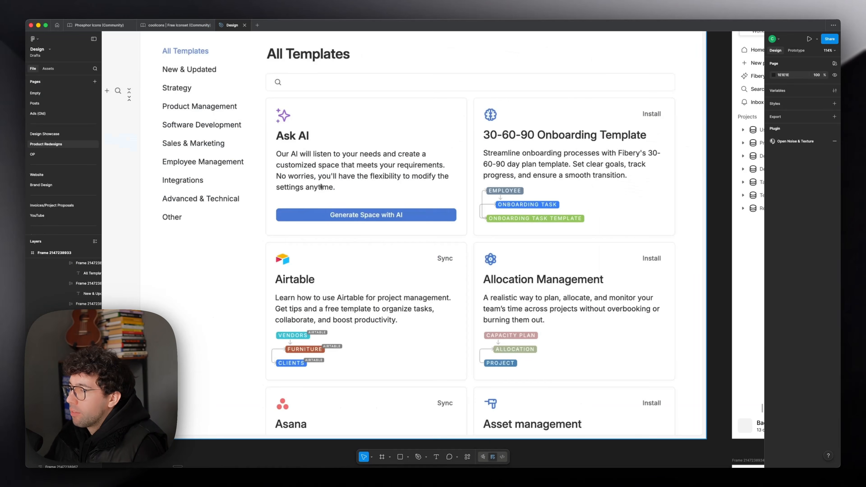
{"action": "scroll", "coordinate": [321, 187], "scroll_direction": "down", "scroll_amount": 3}
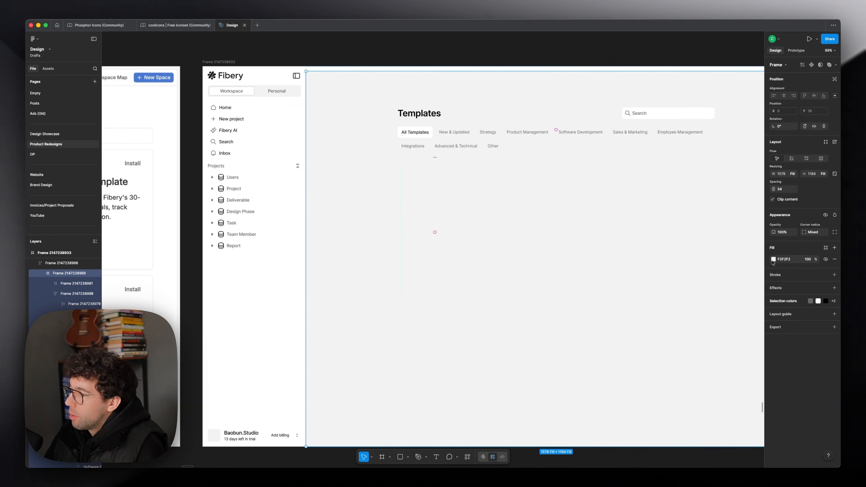
Step: Back in Figma, set the content frame's fill to FFFFFF and give the sidebar background a very light gray tint
{"action": "left_click", "coordinate": [785, 259]}
{"action": "type", "text": "f"}
{"action": "key", "text": "Return"}
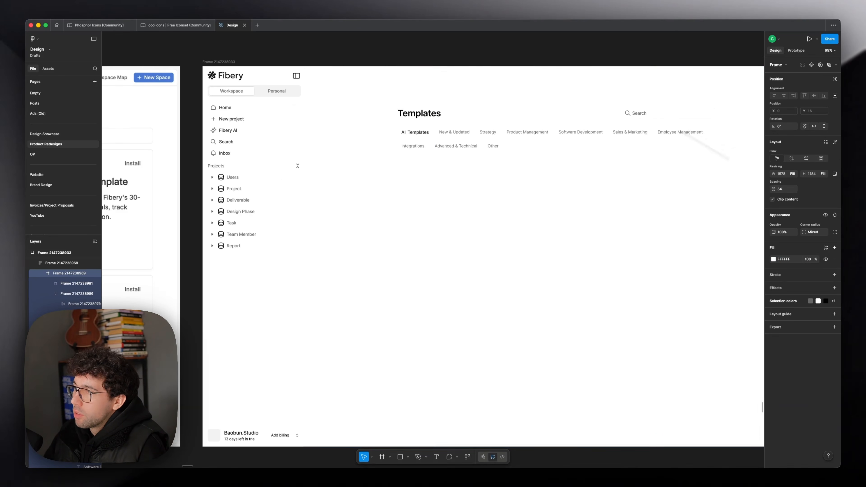
{"action": "left_click", "coordinate": [397, 68]}
{"action": "left_click", "coordinate": [395, 60]}
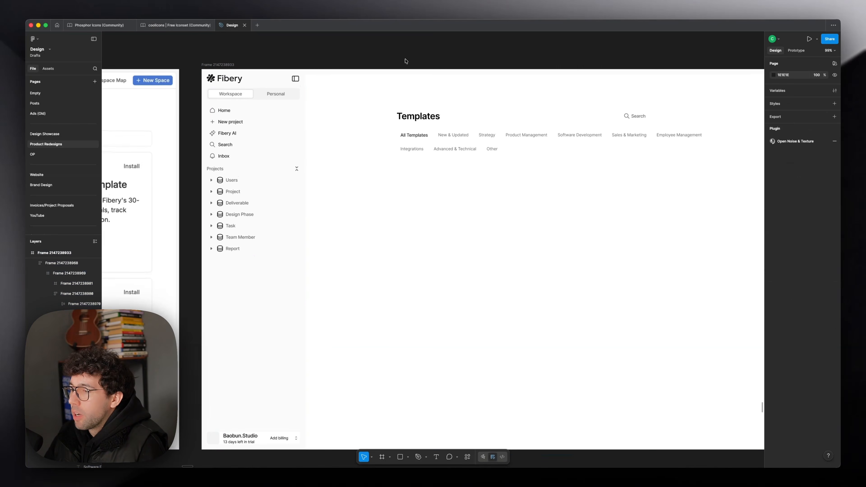
{"action": "scroll", "coordinate": [361, 60], "scroll_direction": "right", "scroll_amount": 5}
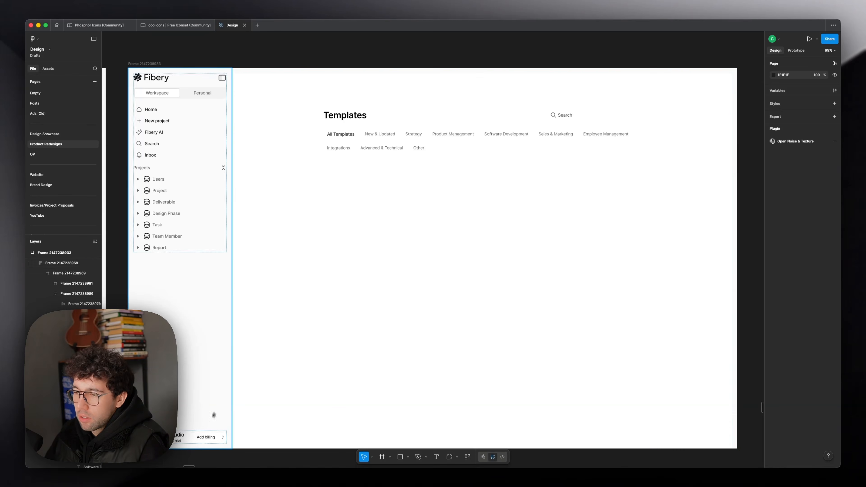
Step: Remove the white fill from the sidebar's billing footer row and make the outer frame's light gray background slightly darker
{"action": "double_click", "coordinate": [211, 434]}
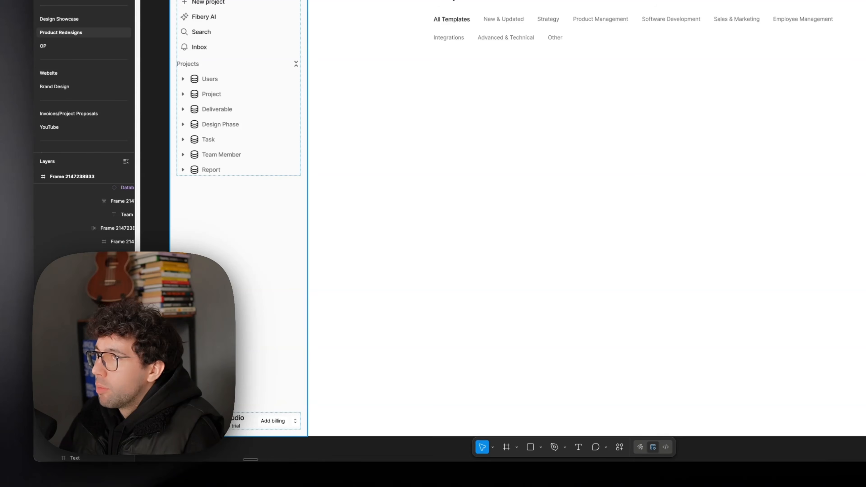
{"action": "left_click", "coordinate": [737, 278]}
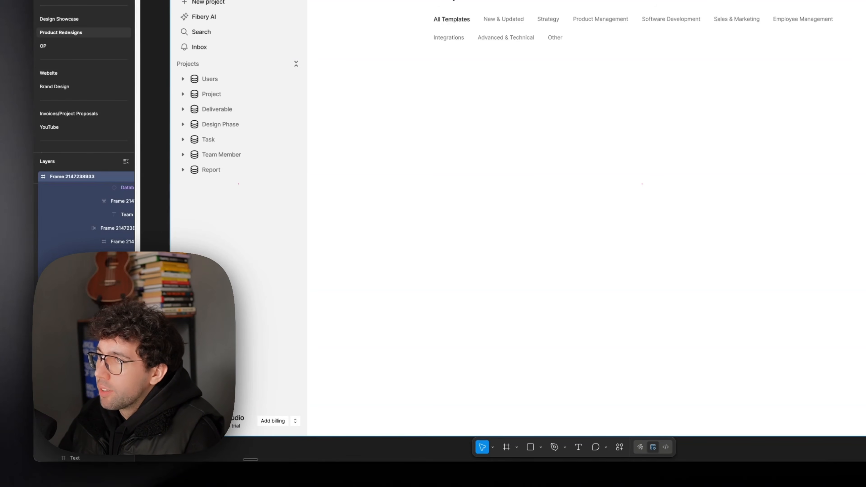
{"action": "key", "text": "Escape"}
Step: Move the Templates heading block higher in the content area and place a row of four Ask Fibery AI cards beneath it
{"action": "scroll", "coordinate": [517, 218], "scroll_direction": "up", "scroll_amount": 2}
{"action": "double_click", "coordinate": [443, 141]}
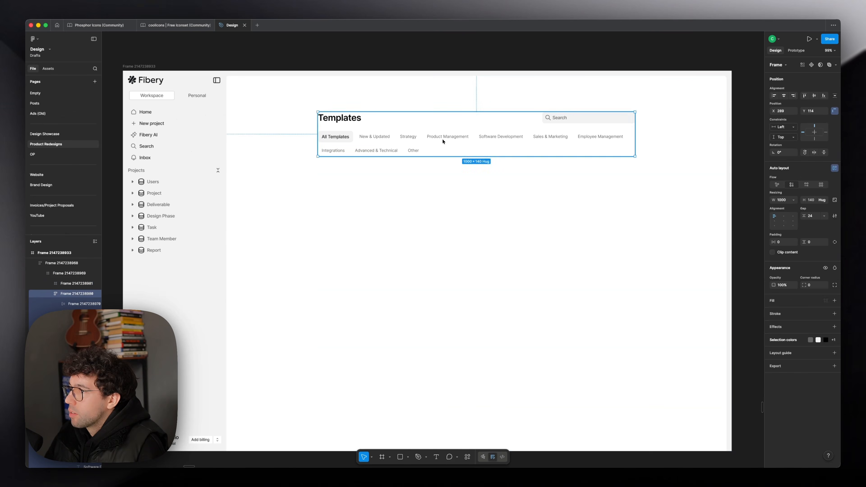
{"action": "left_click_drag", "start_coordinate": [443, 141], "coordinate": [443, 125]}
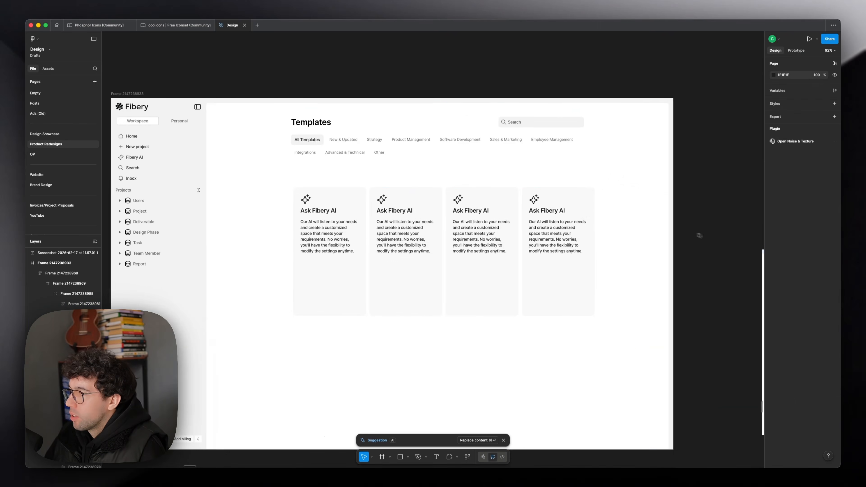
Step: Stack the heading block and card row in a vertical auto layout with a 100 gap, both set to fill the container width
{"action": "left_click", "coordinate": [479, 149], "text": "shift"}
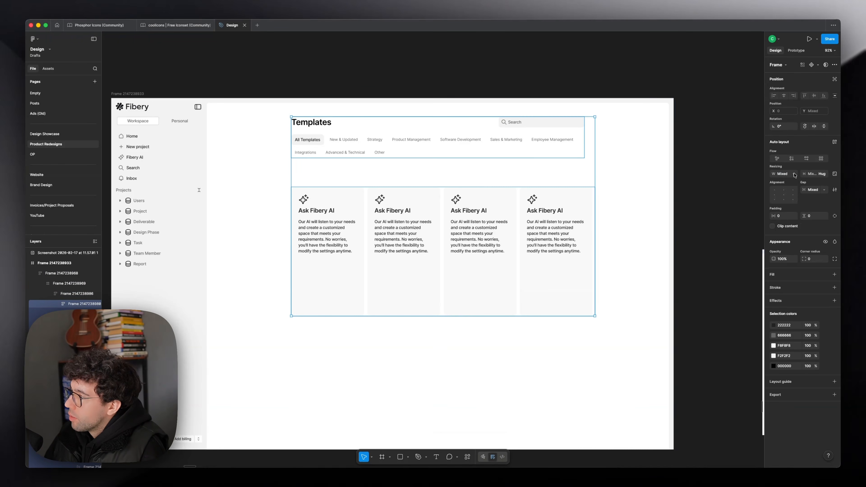
{"action": "left_click", "coordinate": [794, 175]}
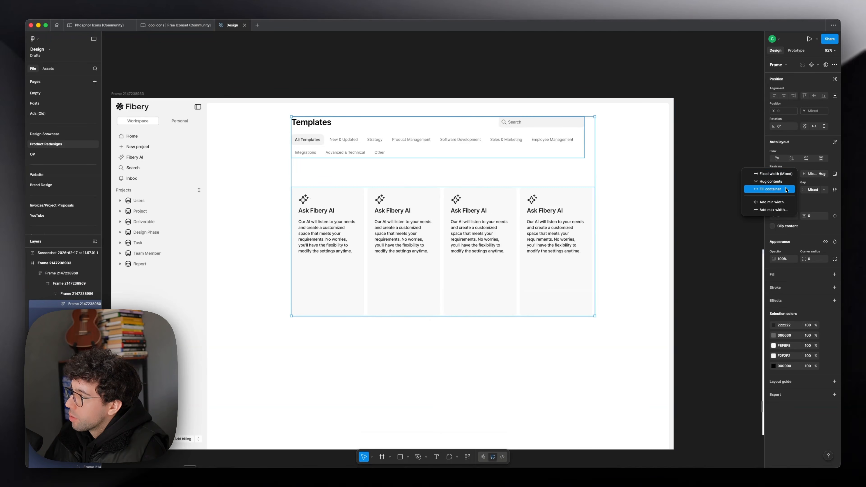
{"action": "left_click", "coordinate": [786, 190]}
{"action": "left_click", "coordinate": [502, 148]}
{"action": "left_click", "coordinate": [486, 182]}
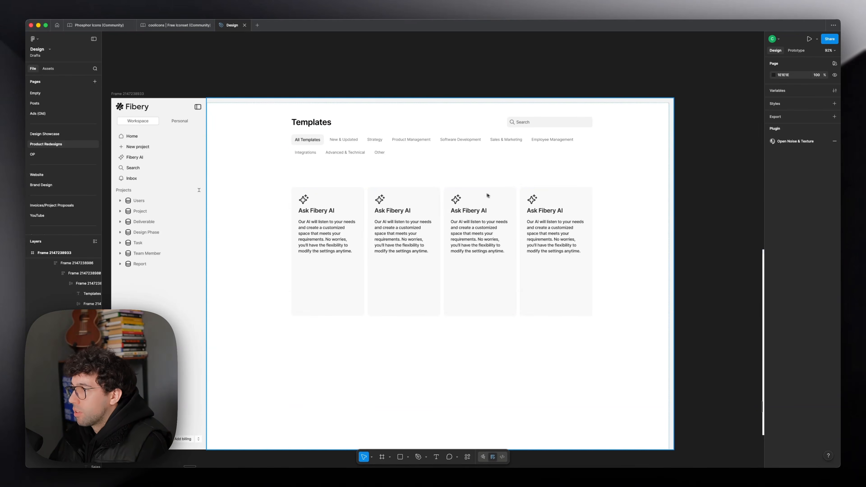
{"action": "left_click", "coordinate": [486, 195]}
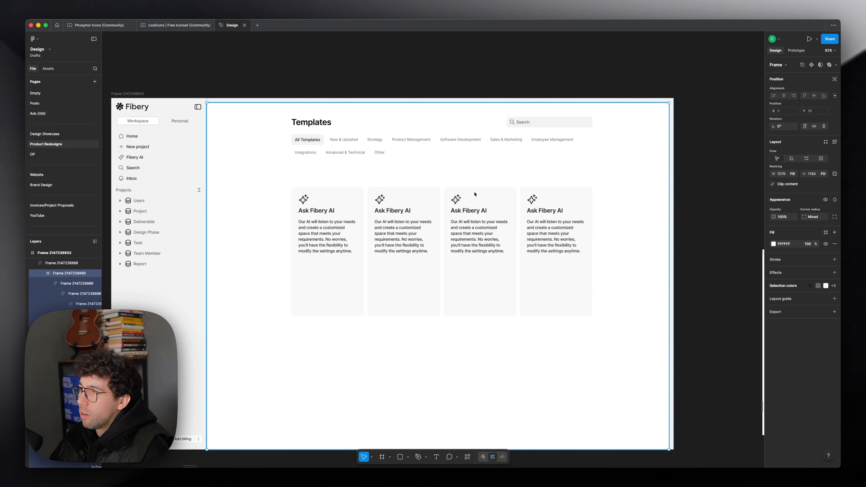
Step: Select the icon-and-title groups in all four cards and make them fill the card width
{"action": "double_click", "coordinate": [474, 194]}
{"action": "double_click", "coordinate": [369, 212]}
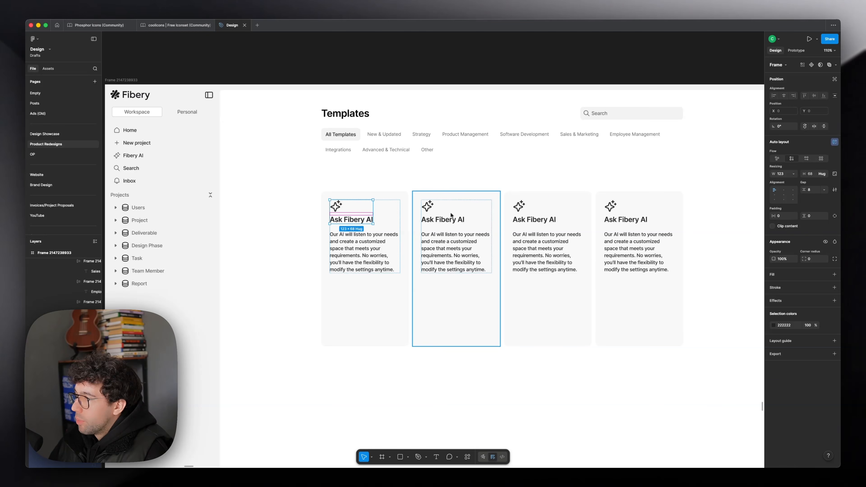
{"action": "left_click", "coordinate": [450, 215], "text": "shift"}
{"action": "left_click", "coordinate": [542, 219], "text": "shift"}
{"action": "left_click", "coordinate": [643, 218], "text": "shift"}
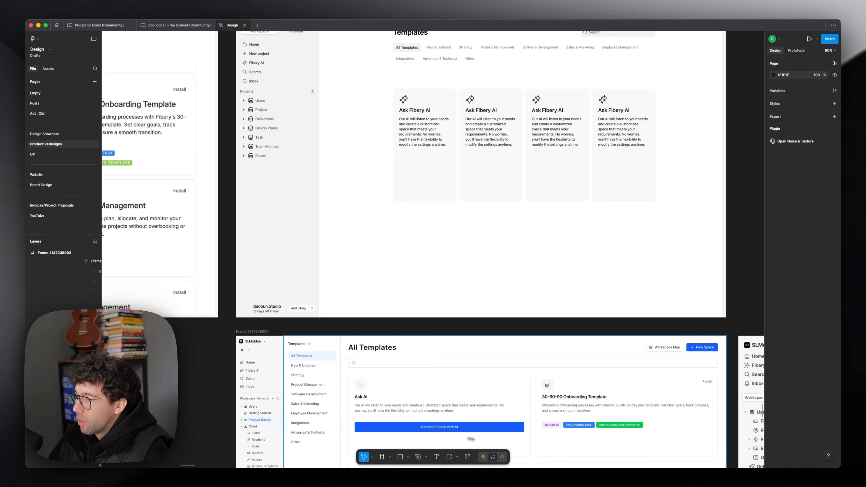
Step: Copy the title "30-60-90 Onboarding Template" from the original page and paste it over the second card's title
{"action": "double_click", "coordinate": [573, 396]}
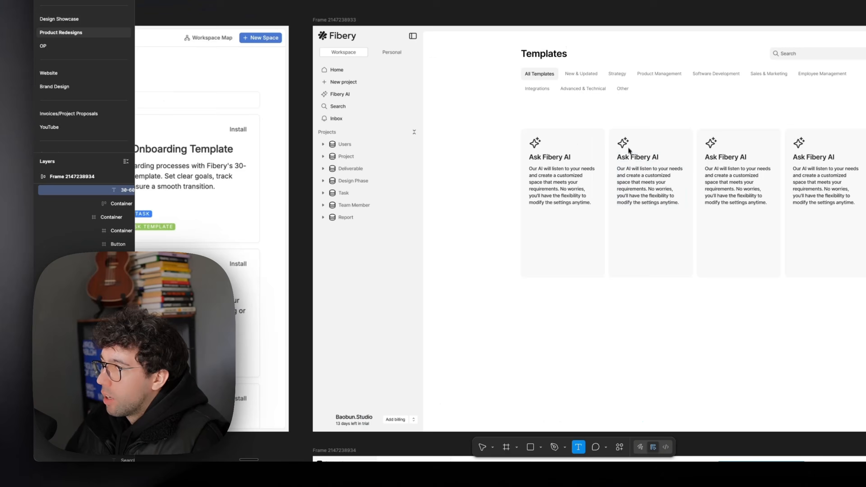
{"action": "scroll", "coordinate": [474, 233], "scroll_direction": "up", "scroll_amount": 4}
{"action": "left_click_drag", "start_coordinate": [620, 162], "coordinate": [676, 164]}
{"action": "key", "text": "super+v"}
{"action": "key", "text": "super+a"}
{"action": "key", "text": "super+v"}
{"action": "left_click", "coordinate": [574, 217]}
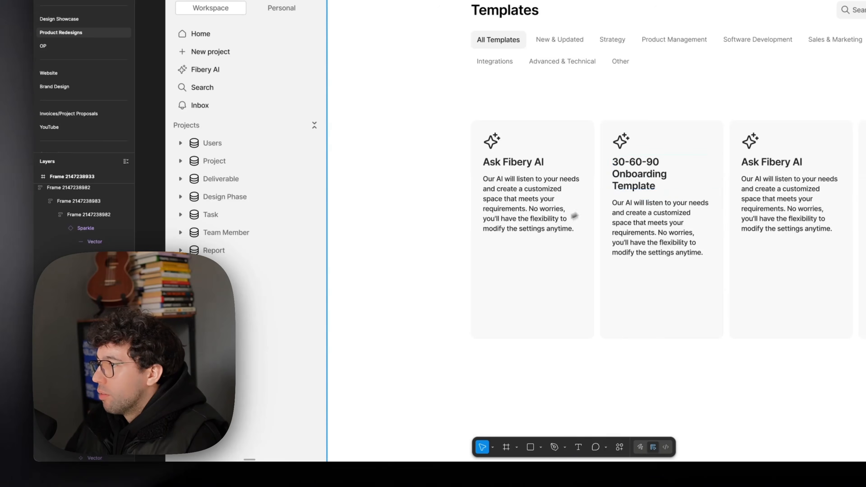
{"action": "scroll", "coordinate": [521, 211], "scroll_direction": "right", "scroll_amount": 3}
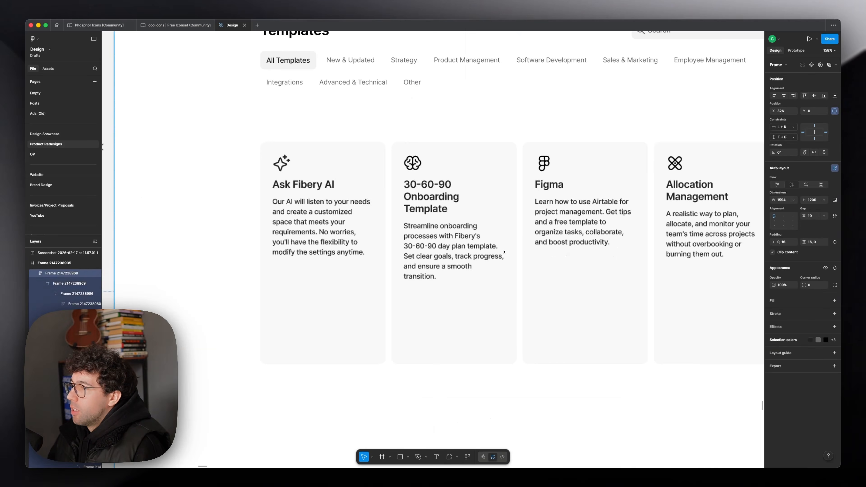
Step: Duplicate the four-card row beneath itself in the copied page frame and set the content stack's vertical gap to 32
{"action": "scroll", "coordinate": [523, 245], "scroll_direction": "down", "scroll_amount": 5}
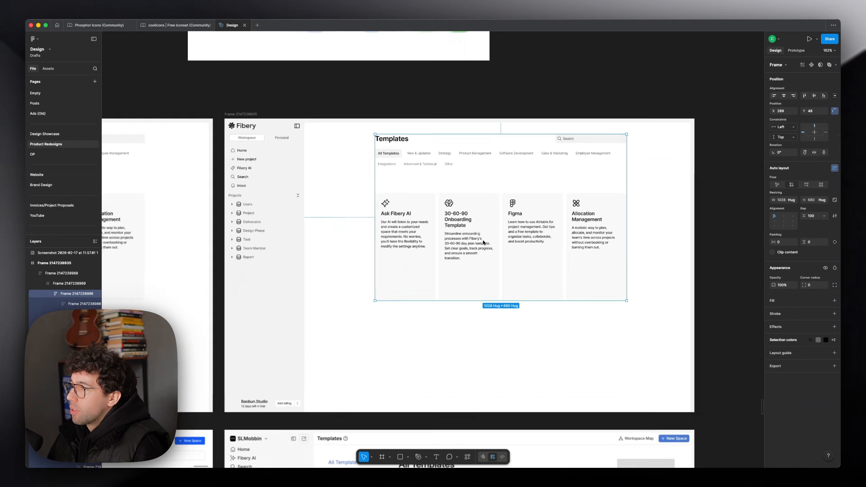
{"action": "key", "text": "super+d"}
{"action": "left_click", "coordinate": [441, 192]}
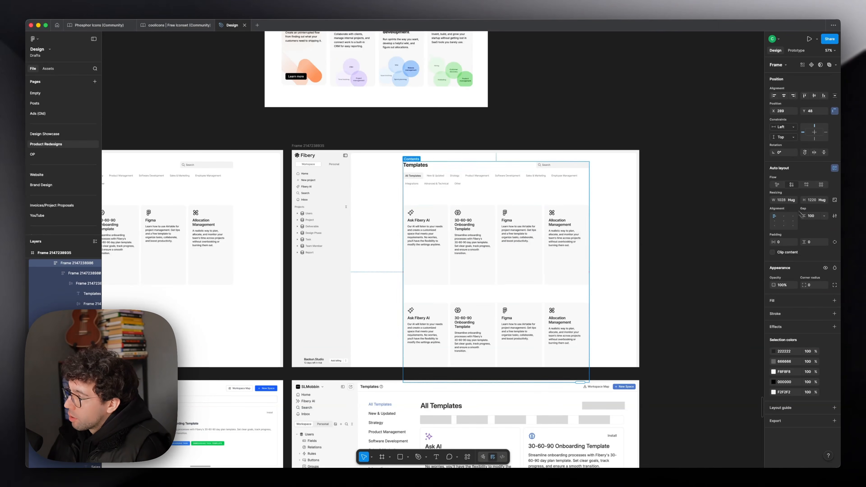
{"action": "left_click", "coordinate": [813, 216]}
{"action": "type", "text": "32"}
{"action": "key", "text": "Return"}
{"action": "scroll", "coordinate": [449, 206], "scroll_direction": "up", "scroll_amount": 4}
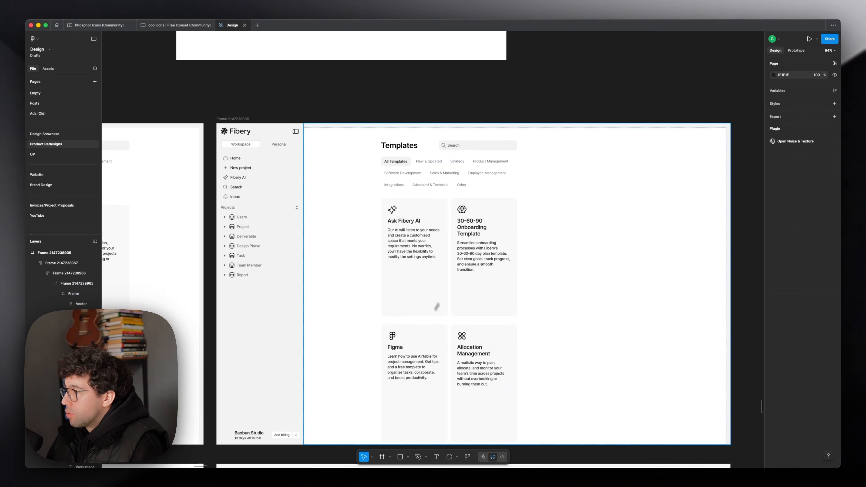
Step: Reduce each row to two wide cards: Ask Fibery AI and 30-60-90 Onboarding Template above, Figma and Allocation Management below
{"action": "double_click", "coordinate": [478, 252]}
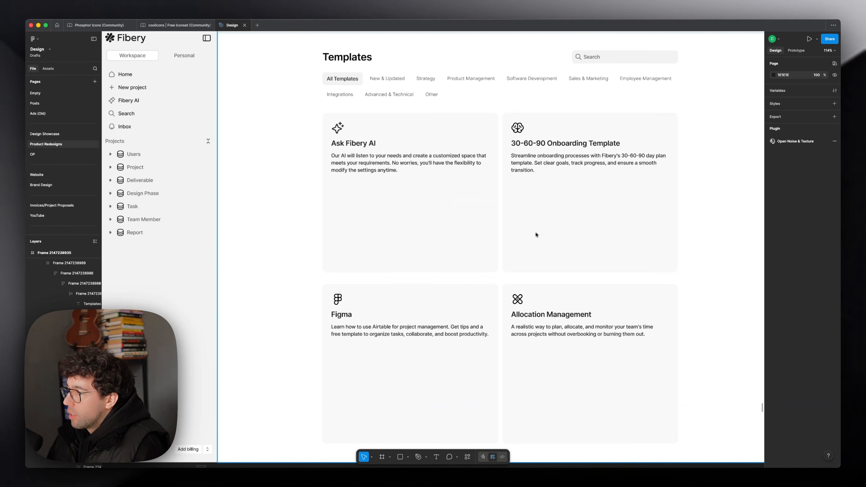
{"action": "left_click", "coordinate": [462, 249]}
{"action": "left_click", "coordinate": [462, 247]}
{"action": "left_click", "coordinate": [499, 302]}
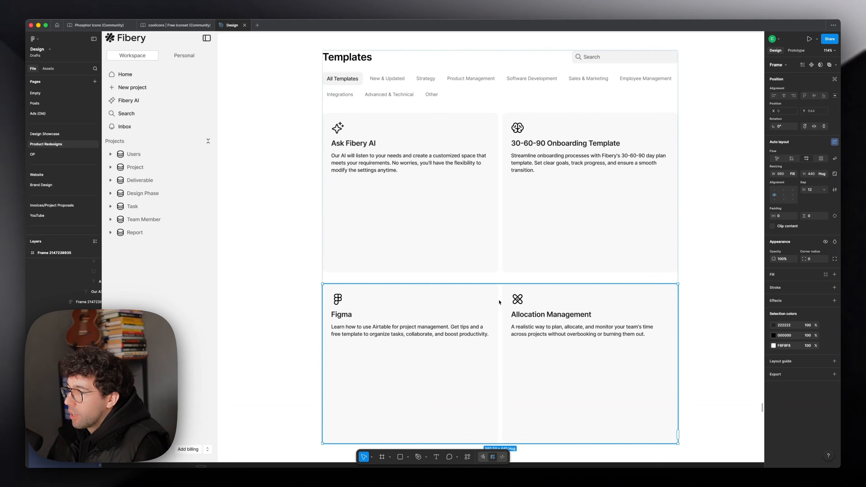
{"action": "left_click", "coordinate": [474, 300]}
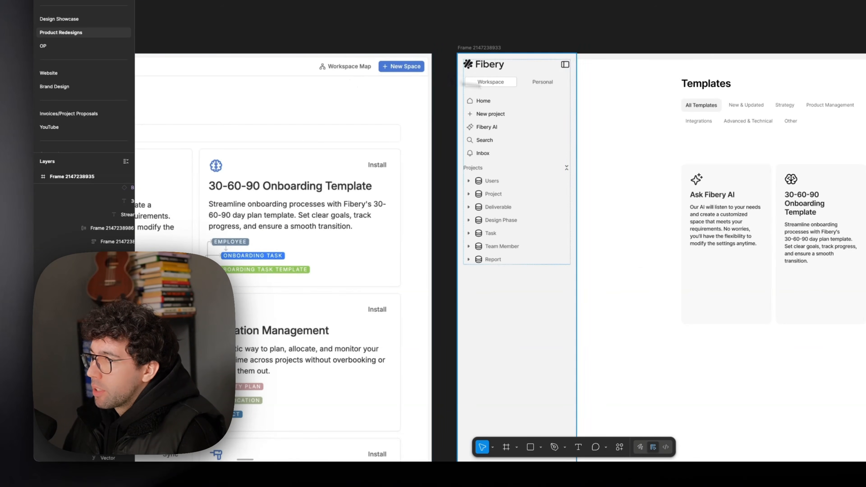
Step: Recreate the original page's Workspace Map and New Space buttons beneath the cards and set the New Space button's left padding to 10
{"action": "scroll", "coordinate": [460, 167], "scroll_direction": "right", "scroll_amount": 8}
{"action": "scroll", "coordinate": [460, 167], "scroll_direction": "down", "scroll_amount": 5}
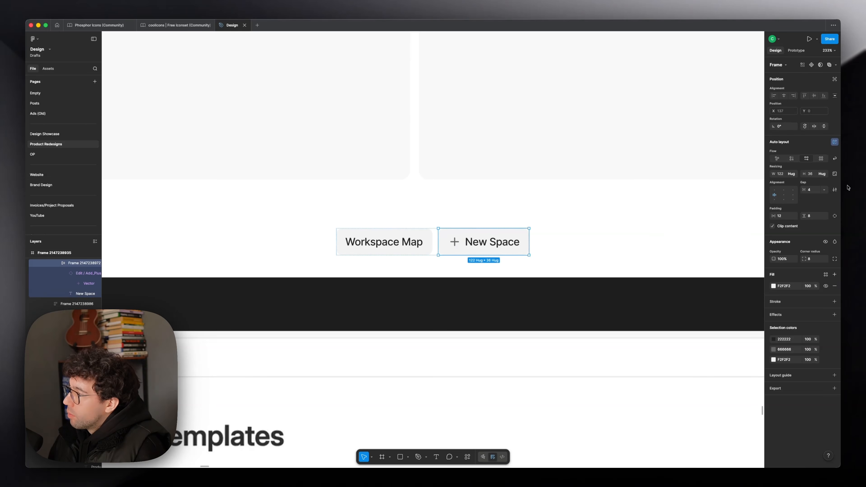
{"action": "left_click", "coordinate": [834, 216]}
{"action": "left_click", "coordinate": [785, 217]}
{"action": "type", "text": "10"}
{"action": "key", "text": "Return"}
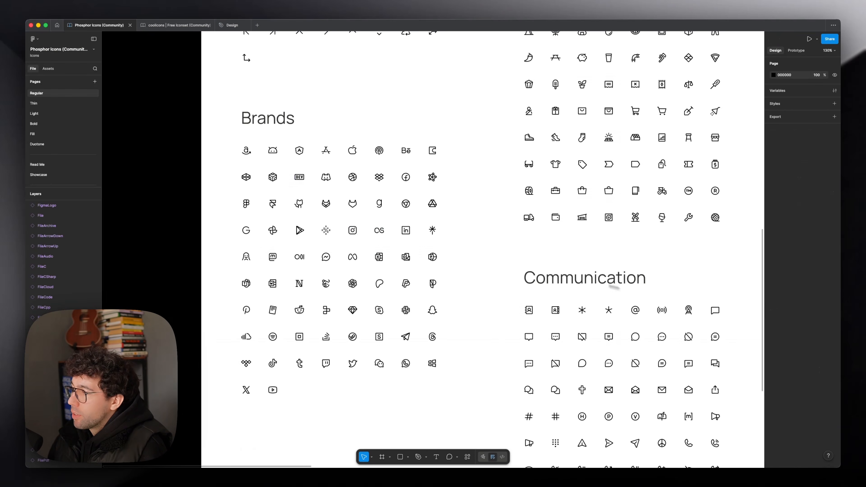
Step: Copy the GitFork icon from the Phosphor Icons file into the Workspace Map button and set the button's left padding to 8
{"action": "scroll", "coordinate": [613, 288], "scroll_direction": "right", "scroll_amount": 12}
{"action": "scroll", "coordinate": [420, 257], "scroll_direction": "up", "scroll_amount": 1}
{"action": "left_click", "coordinate": [382, 218]}
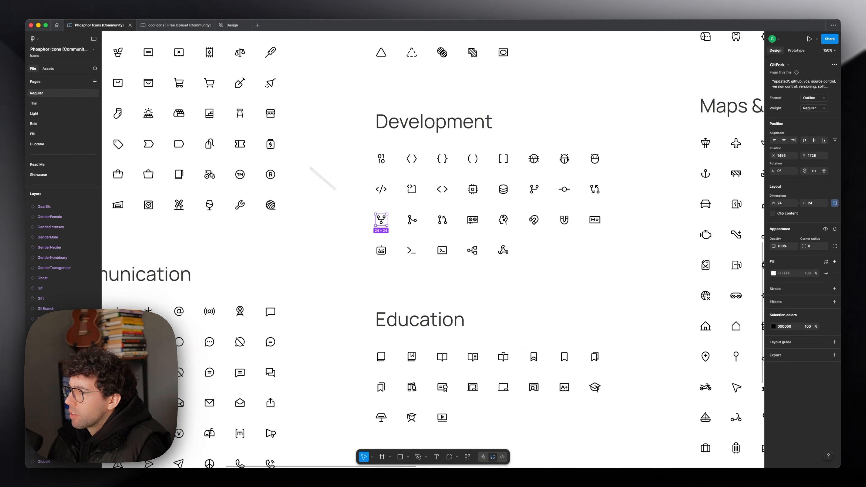
{"action": "left_click", "coordinate": [231, 25]}
{"action": "key", "text": "Return"}
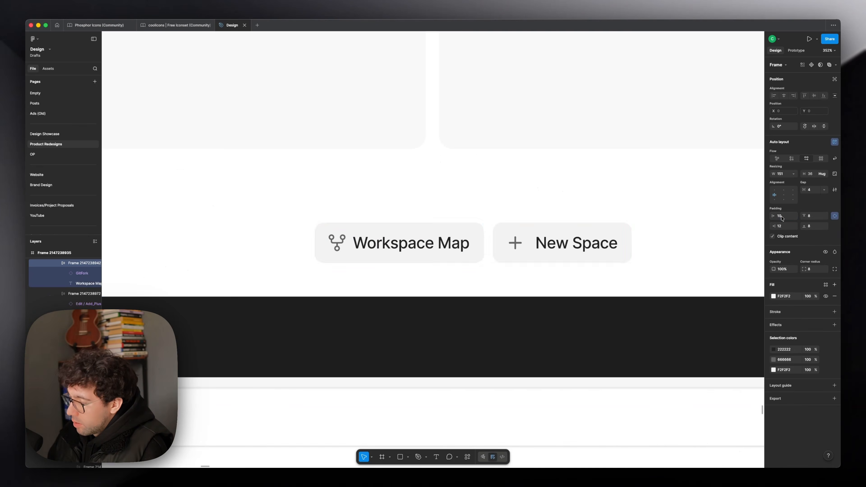
{"action": "type", "text": "8"}
{"action": "key", "text": "Return"}
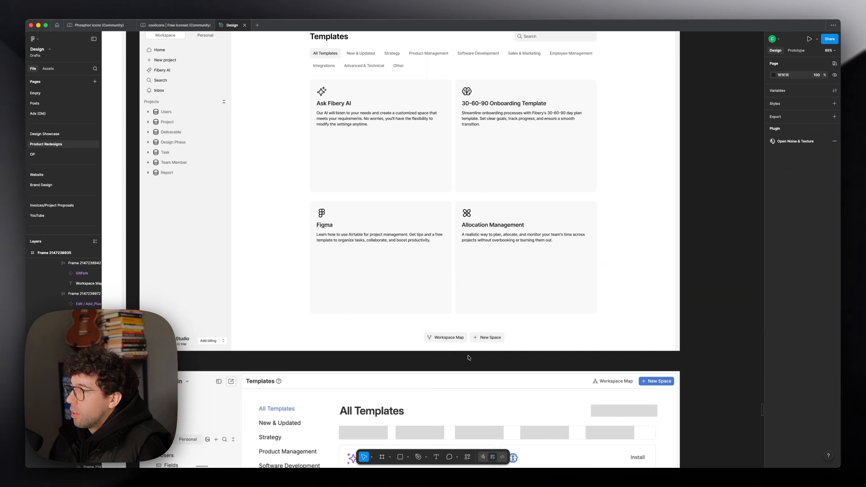
{"action": "scroll", "coordinate": [470, 358], "scroll_direction": "down", "scroll_amount": 2}
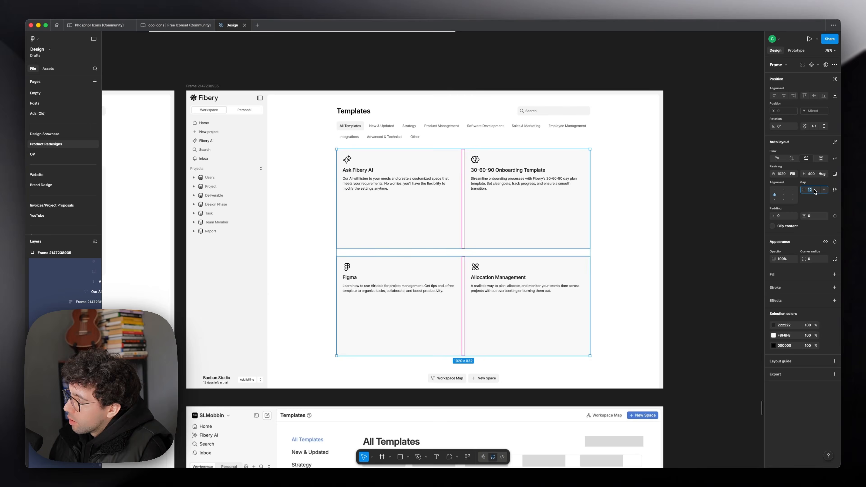
Step: Set the horizontal gap between the cards in both rows to 16
{"action": "left_click", "coordinate": [814, 192]}
{"action": "type", "text": "1"}
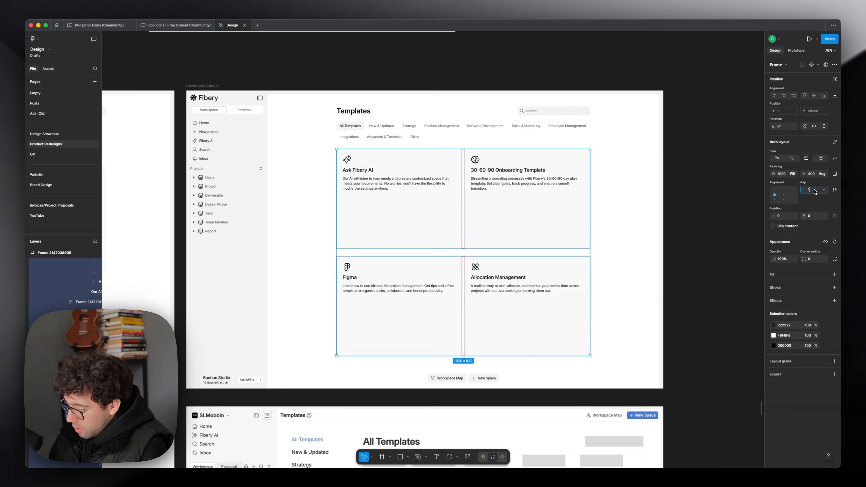
{"action": "type", "text": "6"}
{"action": "key", "text": "Return"}
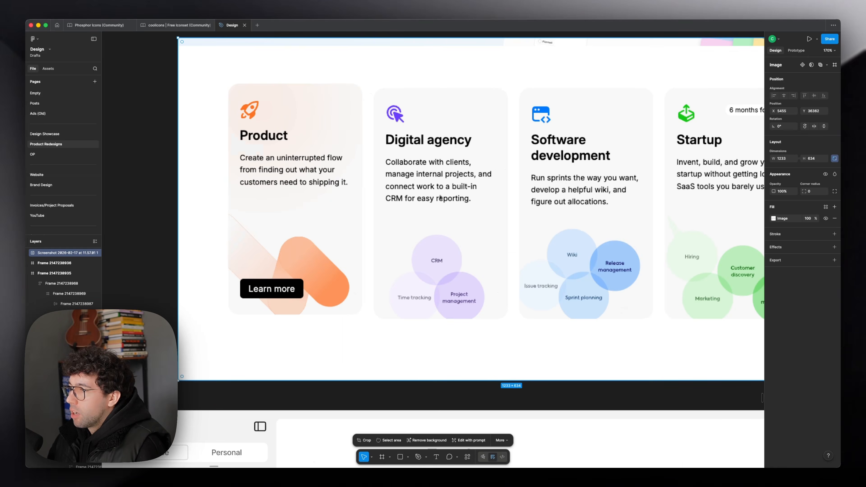
Step: Duplicate the two-column Templates page frame as a separate version below the homepage card screenshot
{"action": "scroll", "coordinate": [443, 202], "scroll_direction": "down", "scroll_amount": 3}
{"action": "scroll", "coordinate": [478, 253], "scroll_direction": "down", "scroll_amount": 4}
{"action": "scroll", "coordinate": [482, 116], "scroll_direction": "down", "scroll_amount": 3}
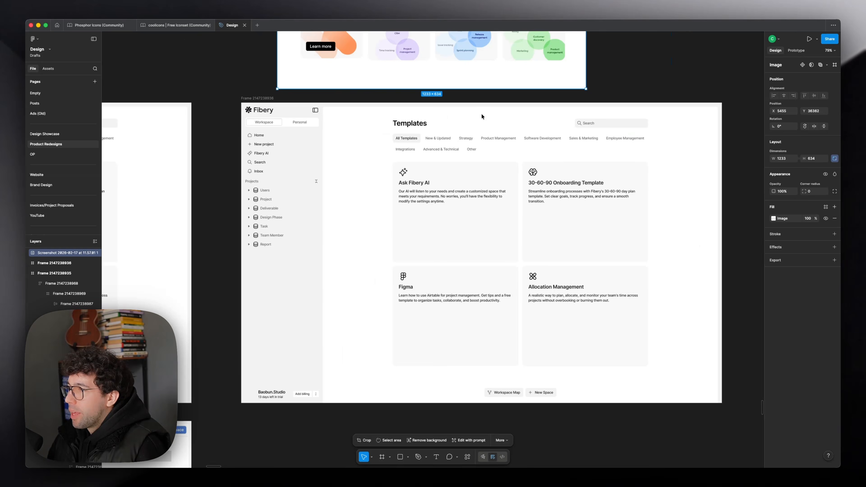
{"action": "scroll", "coordinate": [313, 116], "scroll_direction": "left", "scroll_amount": 3}
{"action": "scroll", "coordinate": [314, 117], "scroll_direction": "up", "scroll_amount": 1}
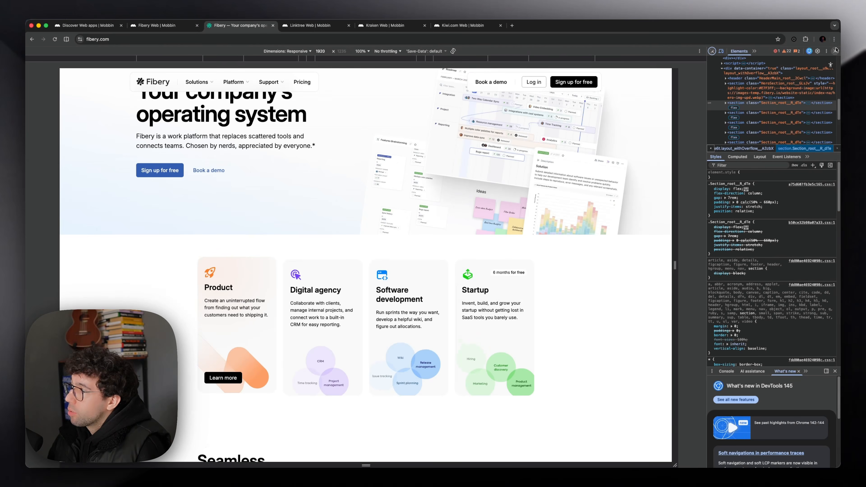
Step: Check the product preview's sidebar on Fibery's homepage in the browser and give the duplicated frame's sidebar a similar light bluish-gray tint
{"action": "key", "text": "super+alt+i"}
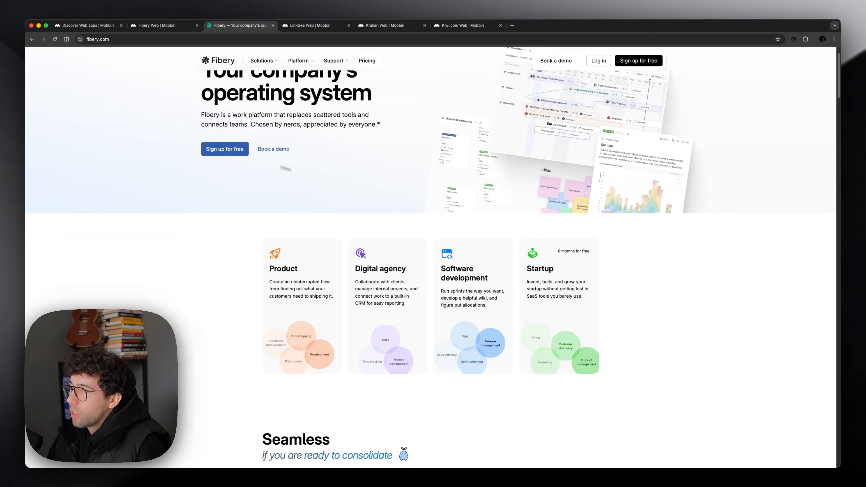
{"action": "scroll", "coordinate": [236, 171], "scroll_direction": "up", "scroll_amount": 2}
{"action": "scroll", "coordinate": [455, 132], "scroll_direction": "down", "scroll_amount": 9}
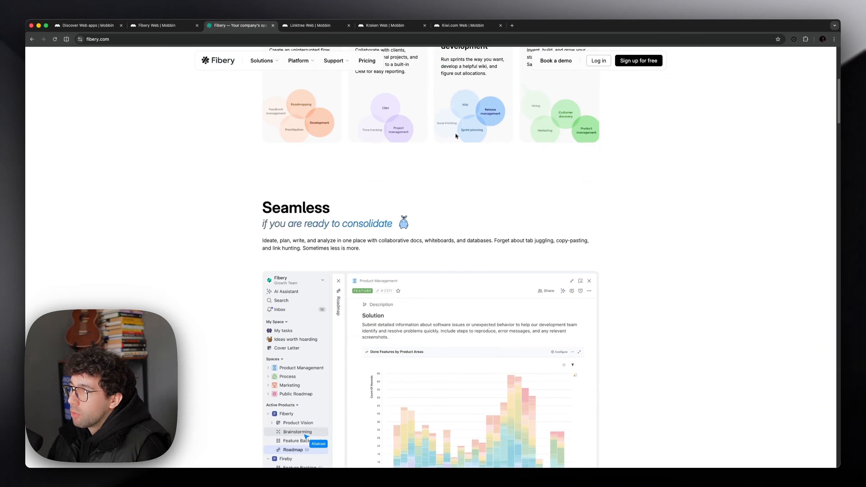
{"action": "scroll", "coordinate": [449, 140], "scroll_direction": "down", "scroll_amount": 3}
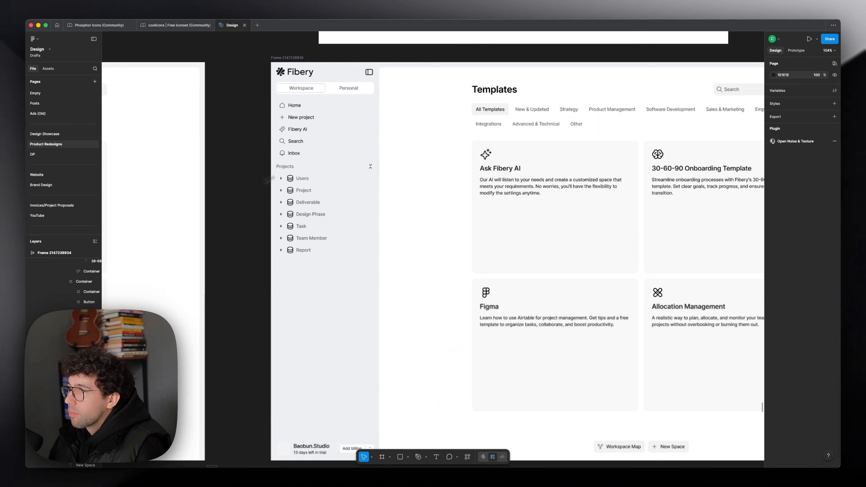
{"action": "scroll", "coordinate": [235, 227], "scroll_direction": "down", "scroll_amount": 2}
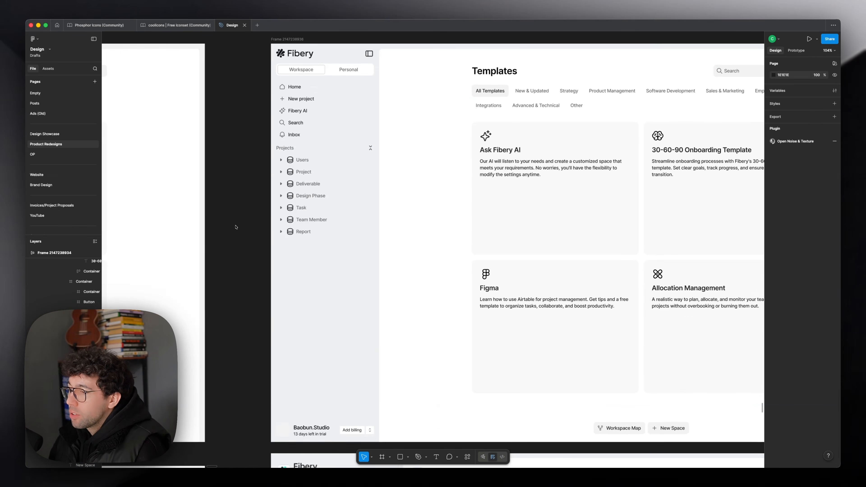
Step: Scale the Fibery logo in the duplicated frame's sidebar header down to 88 × 22
{"action": "scroll", "coordinate": [235, 227], "scroll_direction": "up", "scroll_amount": 2}
{"action": "scroll", "coordinate": [312, 125], "scroll_direction": "up", "scroll_amount": 5}
{"action": "left_click", "coordinate": [313, 125]}
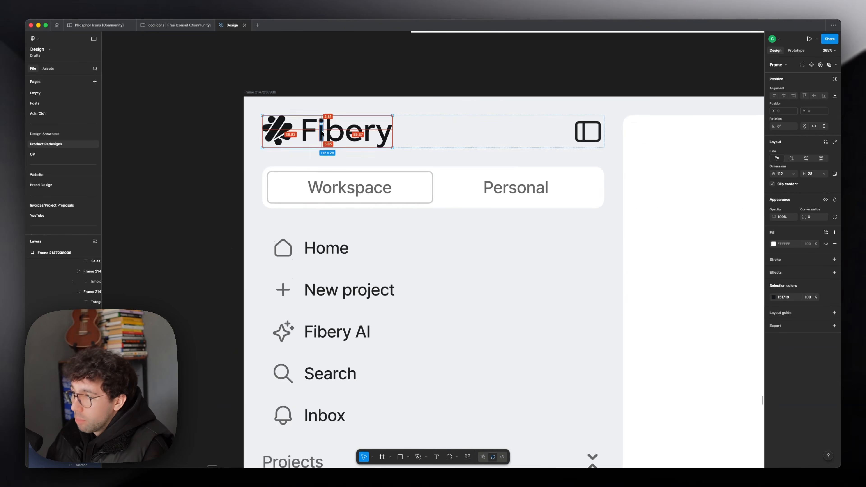
{"action": "key", "text": "alt+super+g"}
{"action": "scroll", "coordinate": [312, 114], "scroll_direction": "up", "scroll_amount": 3}
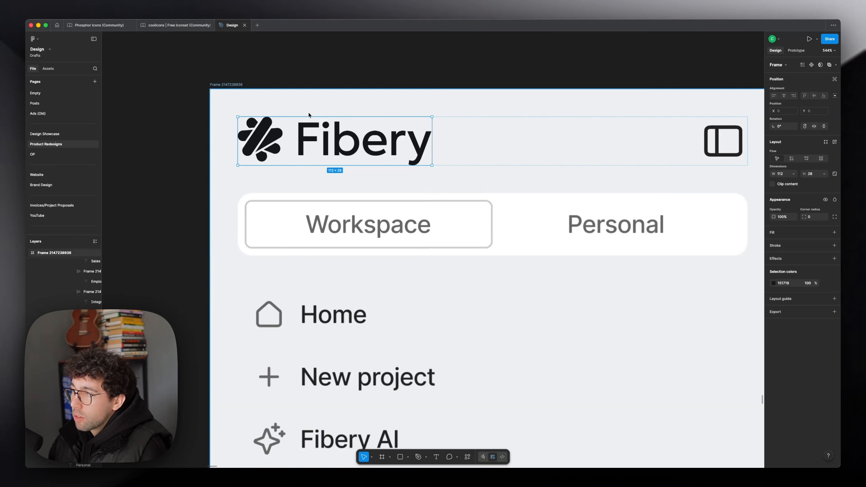
{"action": "double_click", "coordinate": [345, 121]}
{"action": "left_click_drag", "start_coordinate": [349, 120], "coordinate": [350, 123]}
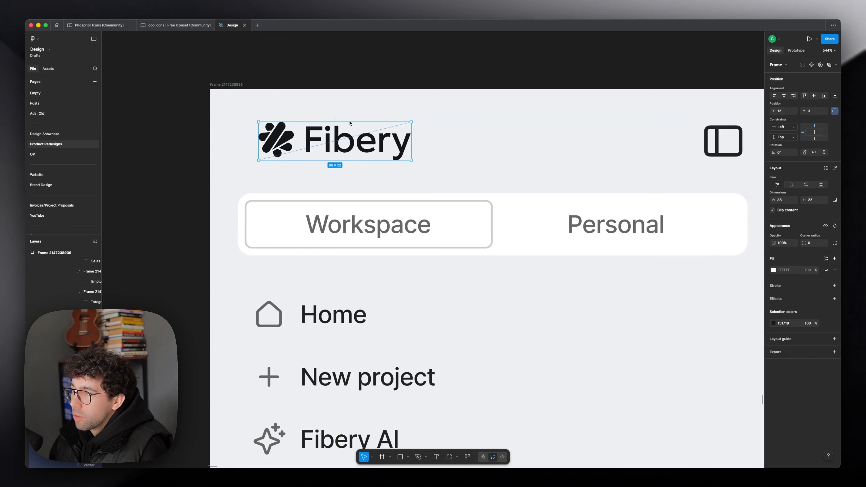
Step: Align the Fibery logo to the left edge of the sidebar header and wrap it in its own auto layout frame
{"action": "key", "text": "alt+a"}
{"action": "left_click", "coordinate": [416, 137]}
{"action": "key", "text": "shift+a"}
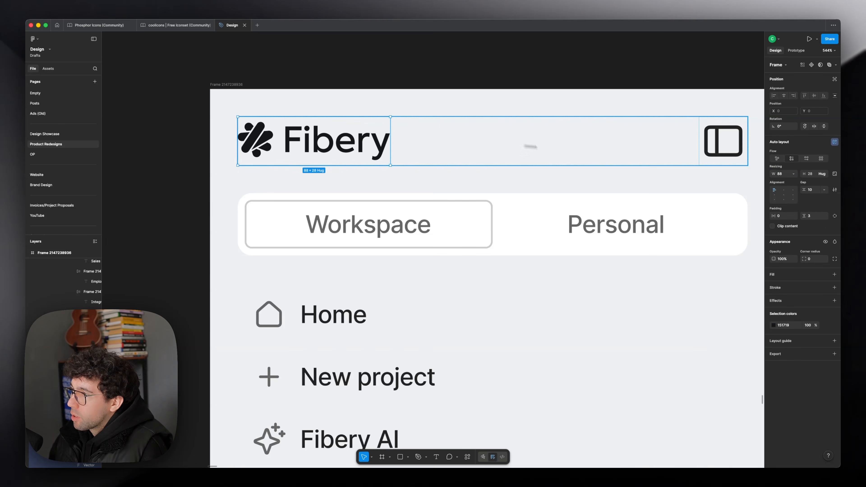
{"action": "left_click", "coordinate": [790, 174]}
{"action": "left_click", "coordinate": [785, 182]}
Step: Replace the Templates frame's selection colors 000000 and 151718 with 222222
{"action": "left_click", "coordinate": [789, 314]}
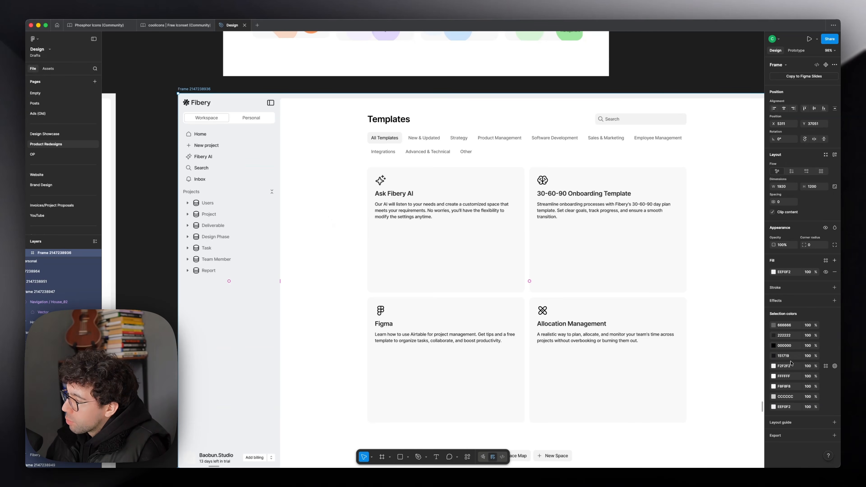
{"action": "type", "text": "151719"}
{"action": "key", "text": "Return"}
{"action": "type", "text": "222222"}
{"action": "key", "text": "Return"}
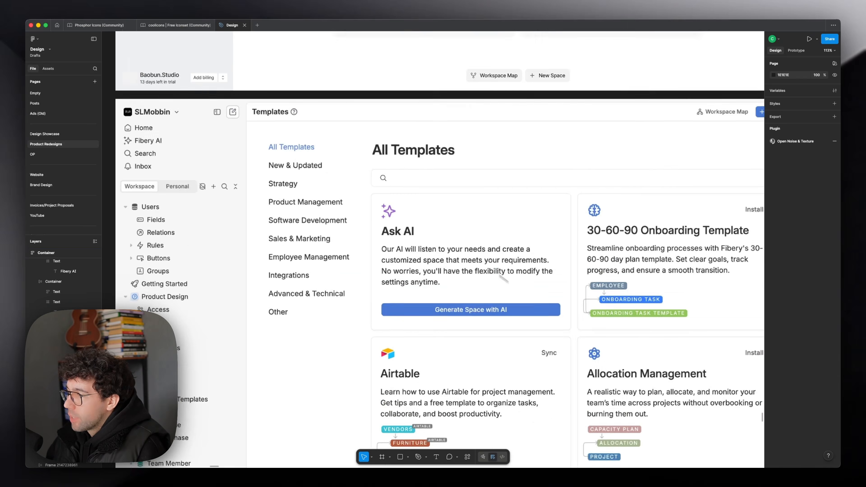
Step: Color the sparkle icon of the Ask Fibery AI card purple 6B3DFF
{"action": "left_click_drag", "start_coordinate": [503, 277], "coordinate": [450, 224]}
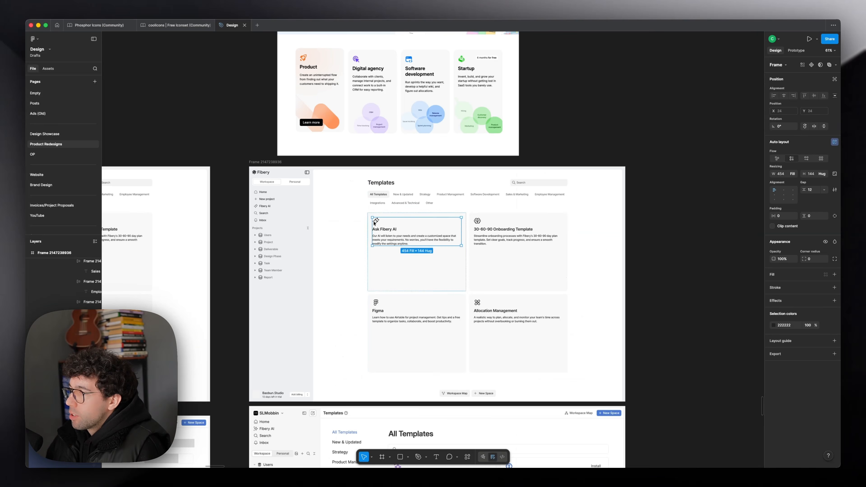
{"action": "left_click", "coordinate": [374, 224]}
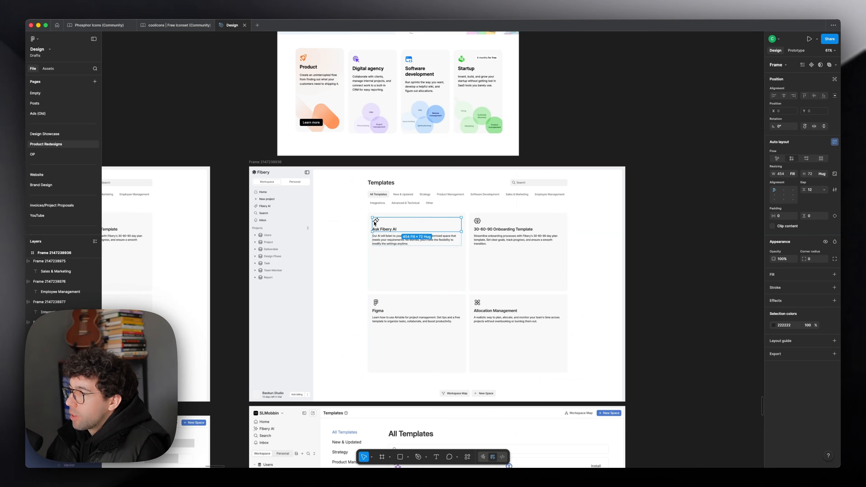
{"action": "double_click", "coordinate": [375, 223]}
{"action": "scroll", "coordinate": [375, 223], "scroll_direction": "up", "scroll_amount": 4}
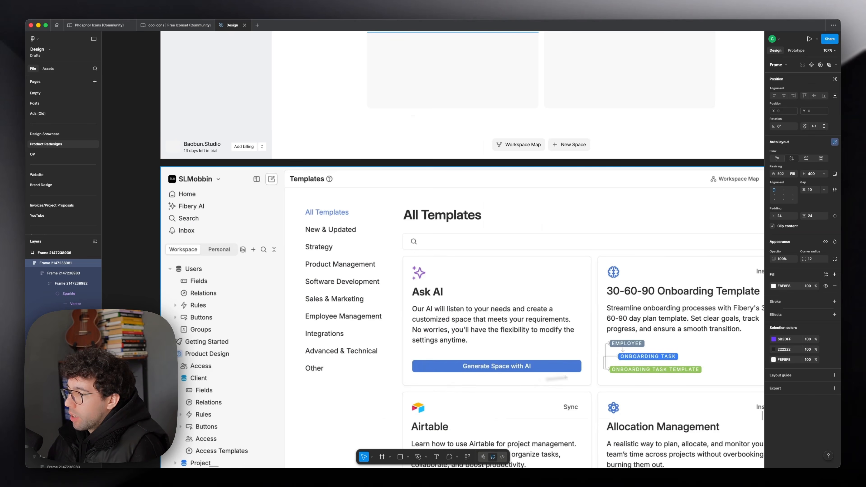
Step: Following the original cards, add EMPLOYEE, ONBOARDING TASK and ONBOARDING TASK TEMPLATE tags beneath the 30-60-90 Onboarding Template description
{"action": "scroll", "coordinate": [619, 347], "scroll_direction": "down", "scroll_amount": 3}
{"action": "scroll", "coordinate": [681, 316], "scroll_direction": "right", "scroll_amount": 4}
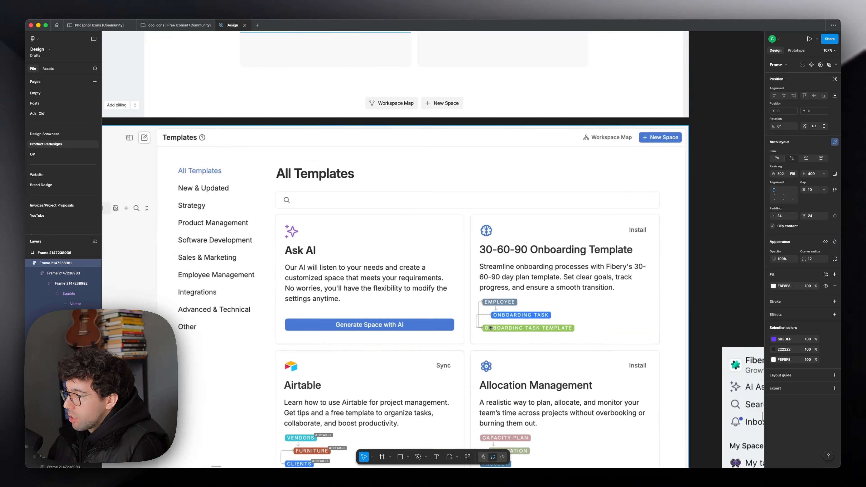
{"action": "scroll", "coordinate": [681, 316], "scroll_direction": "down", "scroll_amount": 3}
{"action": "key", "text": "Escape"}
{"action": "scroll", "coordinate": [551, 338], "scroll_direction": "up", "scroll_amount": 3}
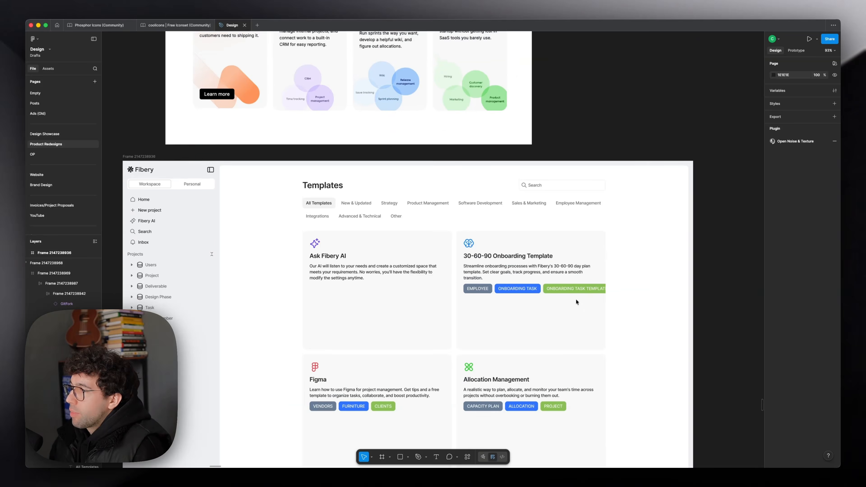
{"action": "scroll", "coordinate": [394, 117], "scroll_direction": "up", "scroll_amount": 3}
{"action": "scroll", "coordinate": [394, 117], "scroll_direction": "up", "scroll_amount": 3}
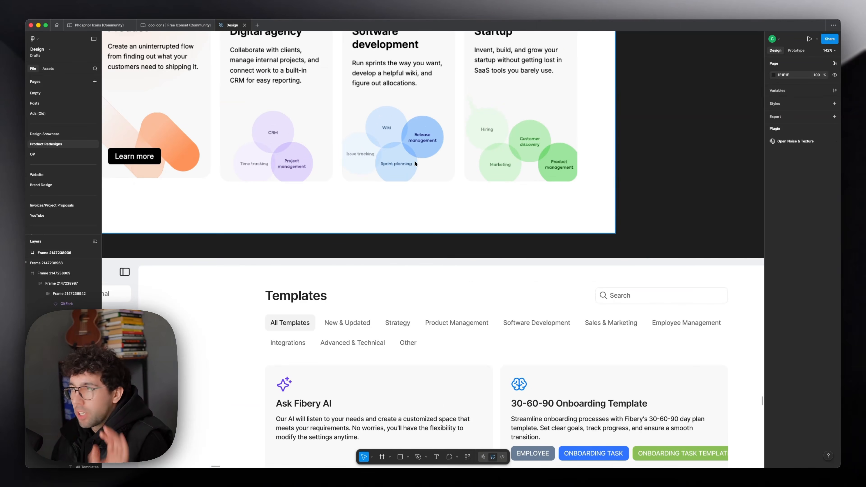
Step: Recolor the onboarding tags in fading blues and add matching orange tags to the Figma card and green tags to the Allocation Management card
{"action": "scroll", "coordinate": [415, 164], "scroll_direction": "down", "scroll_amount": 3}
{"action": "left_click", "coordinate": [539, 368]}
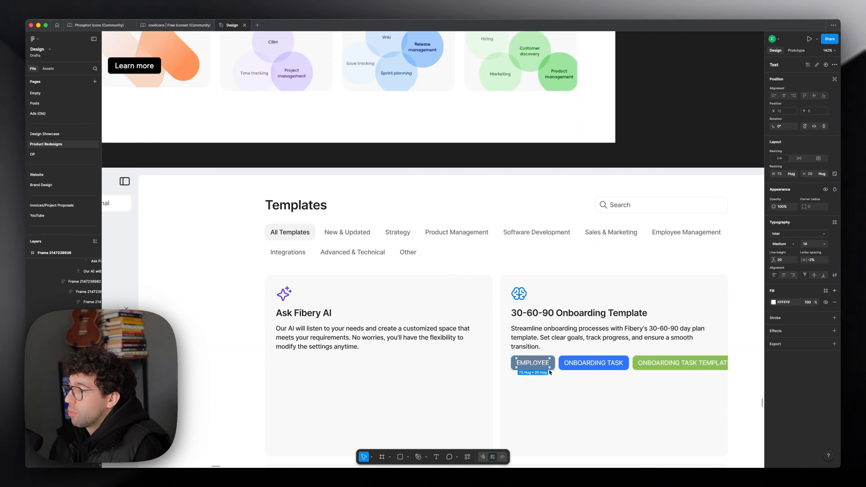
{"action": "scroll", "coordinate": [384, 246], "scroll_direction": "down", "scroll_amount": 3}
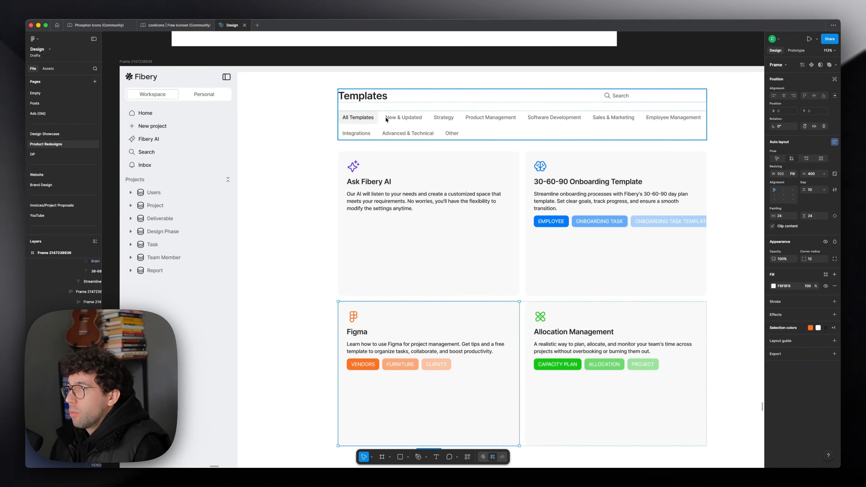
Step: Copy the All Templates chip into the Ask Fibery AI card below its description
{"action": "left_click", "coordinate": [377, 122], "text": "super"}
{"action": "double_click", "coordinate": [366, 175]}
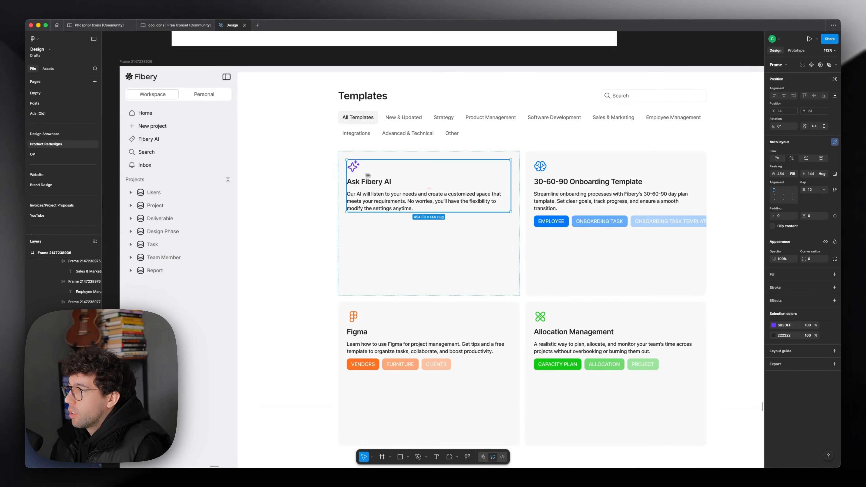
{"action": "key", "text": "super+v"}
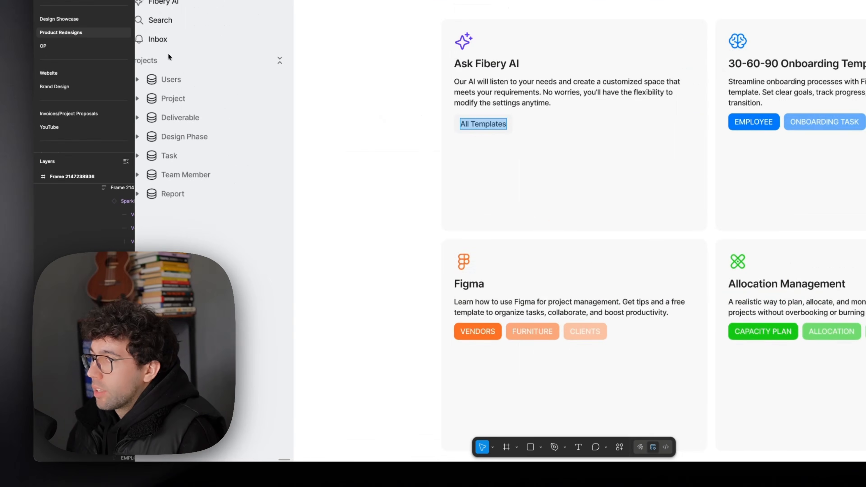
Step: Rename the sidebar's Projects heading to Spaces and its New project item to New space
{"action": "scroll", "coordinate": [169, 54], "scroll_direction": "down", "scroll_amount": 2}
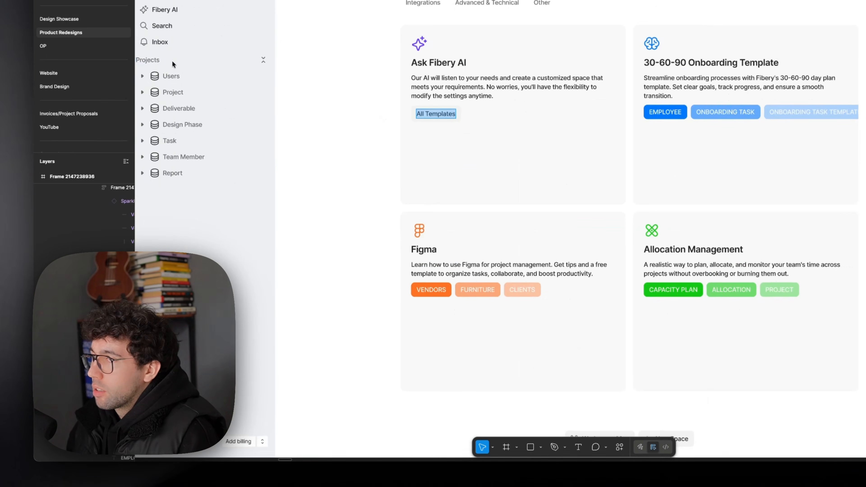
{"action": "scroll", "coordinate": [176, 62], "scroll_direction": "left", "scroll_amount": 2}
{"action": "type", "text": "Spaces"}
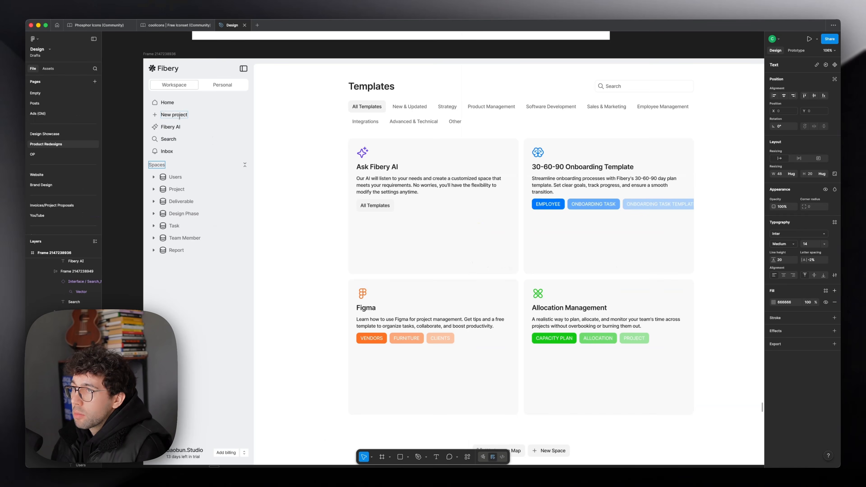
{"action": "double_click", "coordinate": [180, 115]}
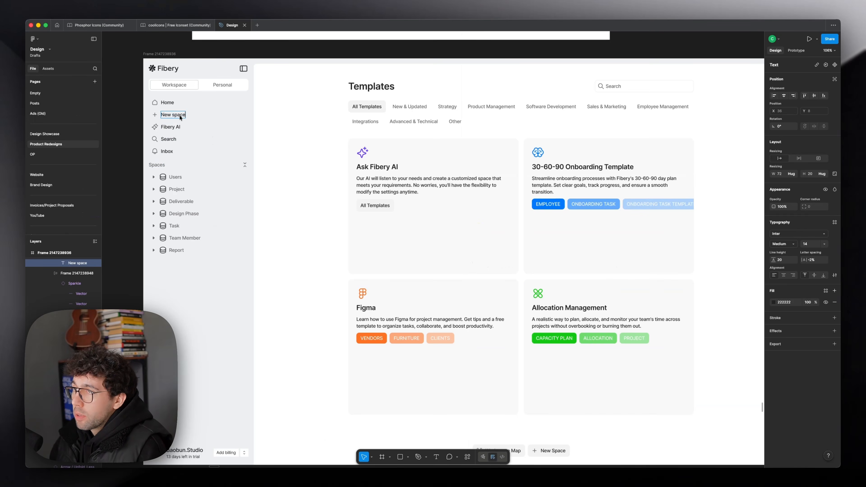
Step: Relabel the chip in the Ask Fibery AI card as Generate new space and place it beside the icon and title in a horizontal layout
{"action": "double_click", "coordinate": [374, 205]}
{"action": "type", "text": "Generate new space"}
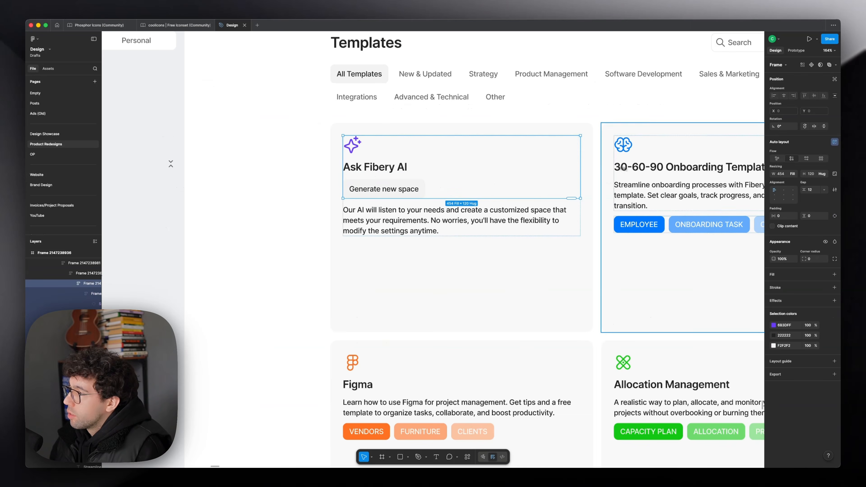
{"action": "left_click", "coordinate": [806, 162]}
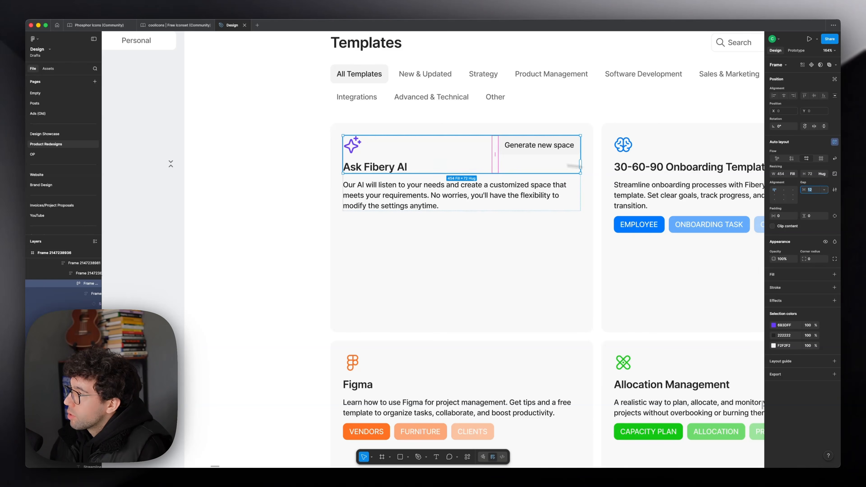
{"action": "double_click", "coordinate": [537, 153]}
Step: Fill the Generate new space button with the blue 4978D3 sampled from the original Templates page
{"action": "scroll", "coordinate": [514, 216], "scroll_direction": "down", "scroll_amount": 2}
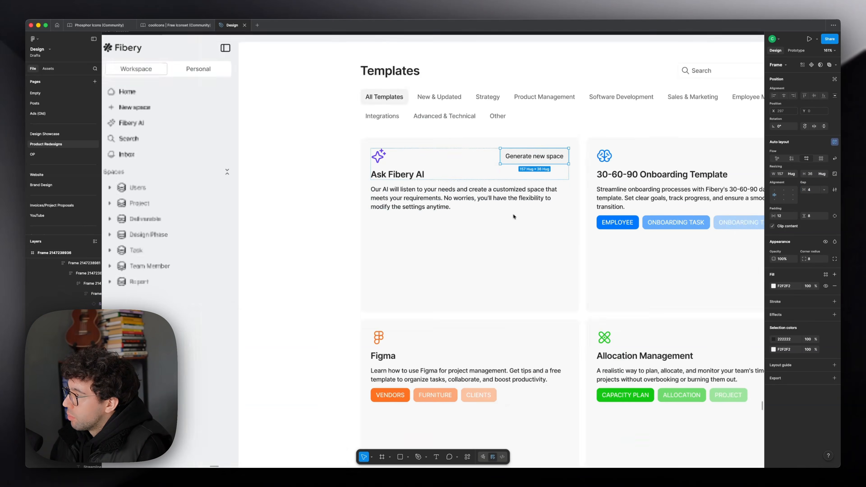
{"action": "scroll", "coordinate": [514, 217], "scroll_direction": "down", "scroll_amount": 5}
{"action": "scroll", "coordinate": [458, 237], "scroll_direction": "up", "scroll_amount": 3}
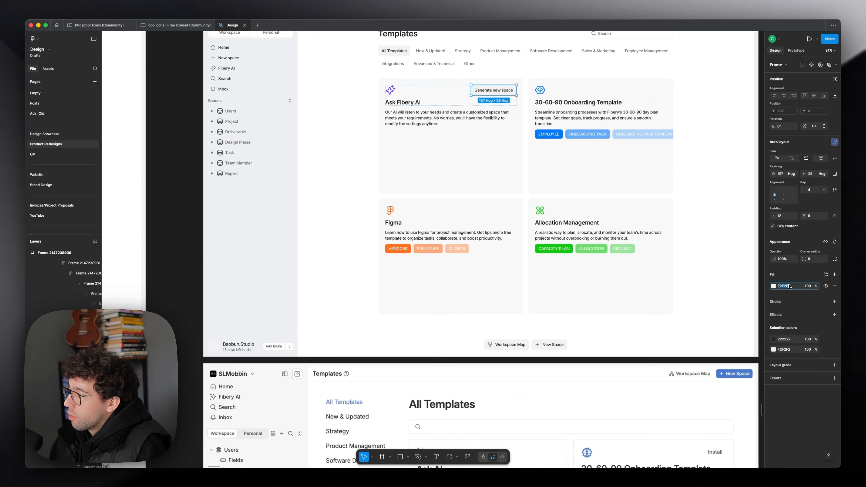
{"action": "left_click", "coordinate": [774, 286]}
{"action": "key", "text": "i"}
{"action": "scroll", "coordinate": [527, 322], "scroll_direction": "down", "scroll_amount": 6}
{"action": "left_click", "coordinate": [527, 326]}
{"action": "scroll", "coordinate": [519, 332], "scroll_direction": "up", "scroll_amount": 7}
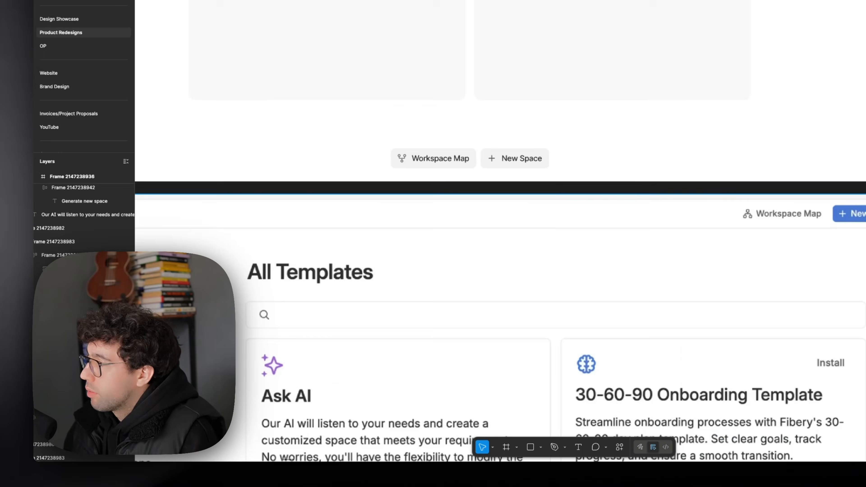
Step: Capitalize the labels as New Space and Generate New Space, and add white Install Template or Sync Template buttons to the other three cards
{"action": "scroll", "coordinate": [662, 208], "scroll_direction": "down", "scroll_amount": 2}
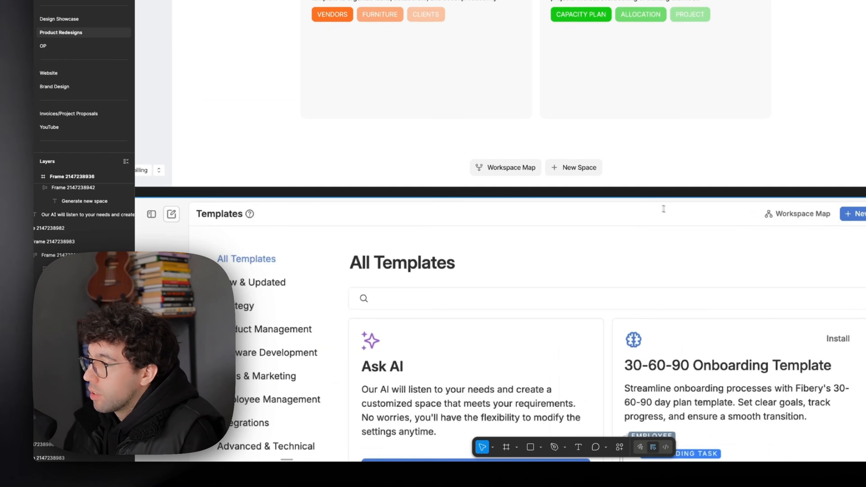
{"action": "scroll", "coordinate": [637, 210], "scroll_direction": "down", "scroll_amount": 4}
{"action": "scroll", "coordinate": [637, 210], "scroll_direction": "up", "scroll_amount": 1}
{"action": "scroll", "coordinate": [371, 219], "scroll_direction": "up", "scroll_amount": 8}
{"action": "scroll", "coordinate": [409, 204], "scroll_direction": "left", "scroll_amount": 8}
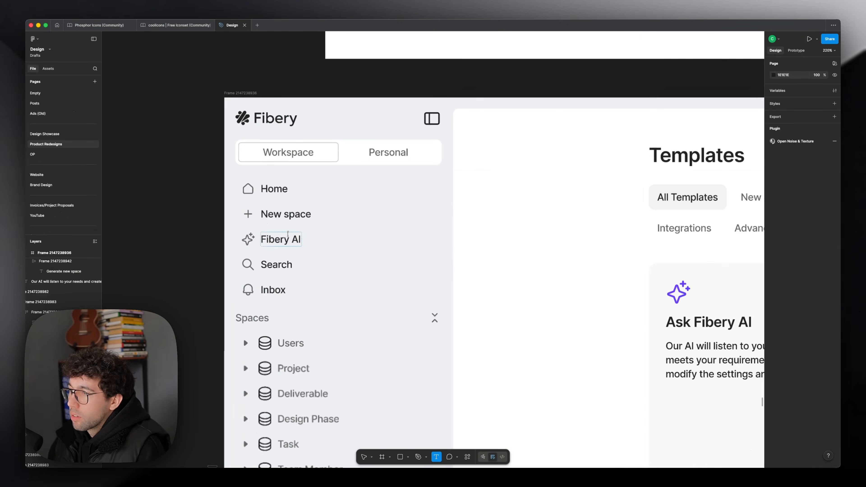
{"action": "left_click", "coordinate": [285, 213]}
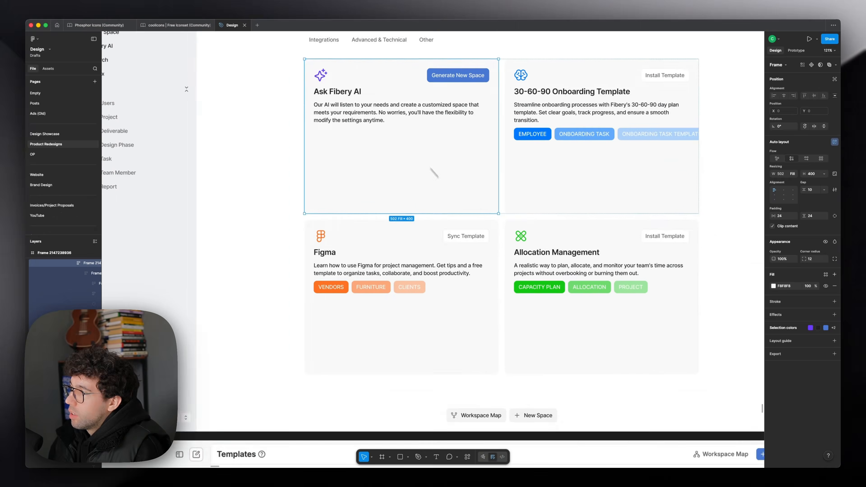
{"action": "scroll", "coordinate": [433, 173], "scroll_direction": "up", "scroll_amount": 3}
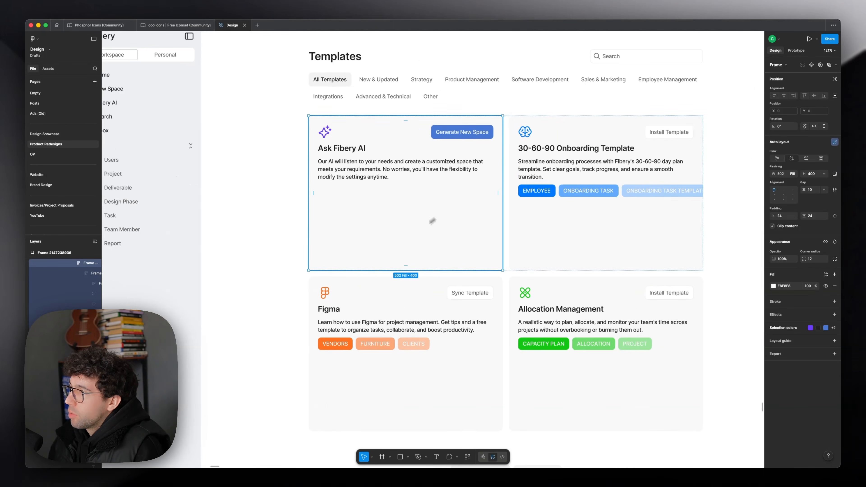
Step: Add a white prompt field reading "Write anything to get started..." with a sparkle icon and an up-arrow button to the Ask Fibery AI card
{"action": "left_click", "coordinate": [545, 197], "text": "super"}
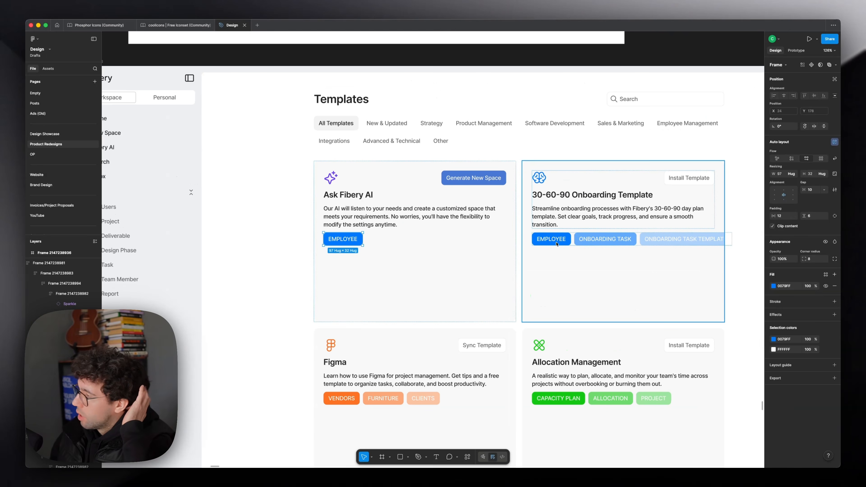
{"action": "double_click", "coordinate": [559, 241]}
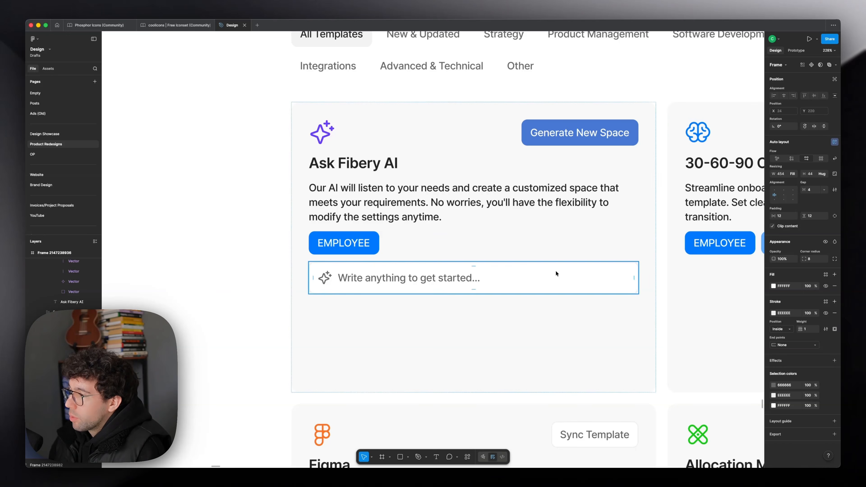
{"action": "key", "text": "super+v"}
{"action": "scroll", "coordinate": [576, 276], "scroll_direction": "up", "scroll_amount": 3}
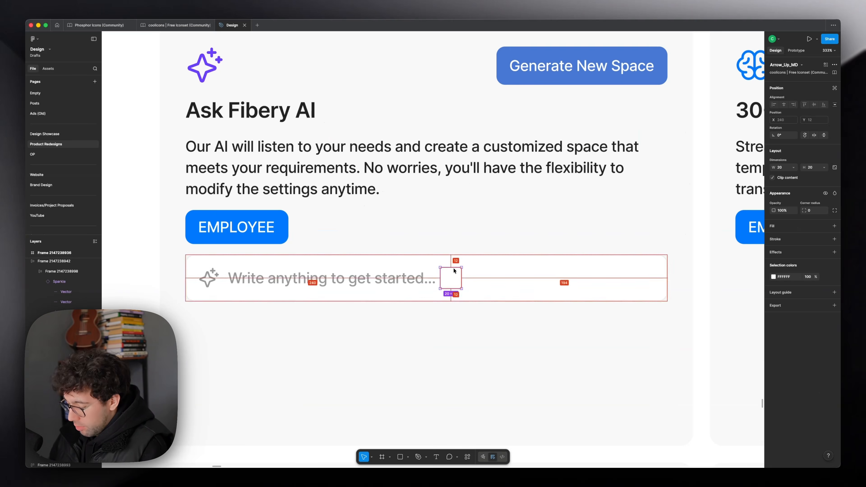
{"action": "scroll", "coordinate": [453, 270], "scroll_direction": "up", "scroll_amount": 3}
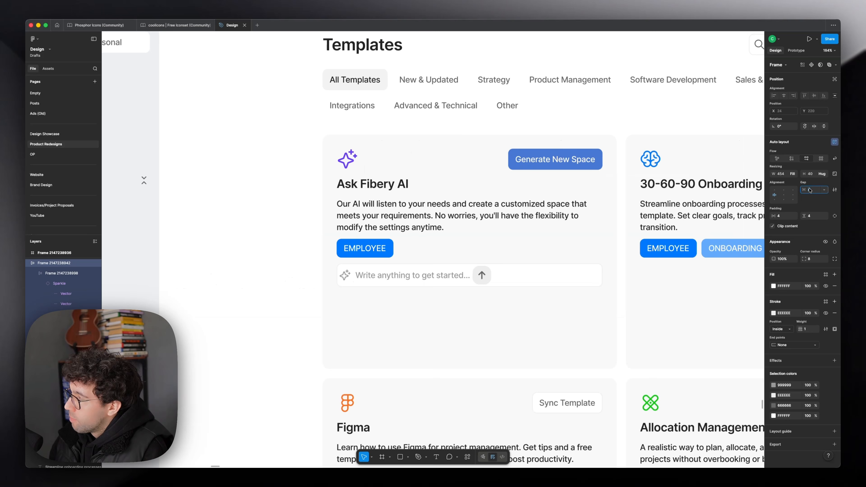
Step: Set the prompt field's item gap to Auto and its corner radius to 12
{"action": "key", "text": "Return"}
{"action": "left_click", "coordinate": [812, 259]}
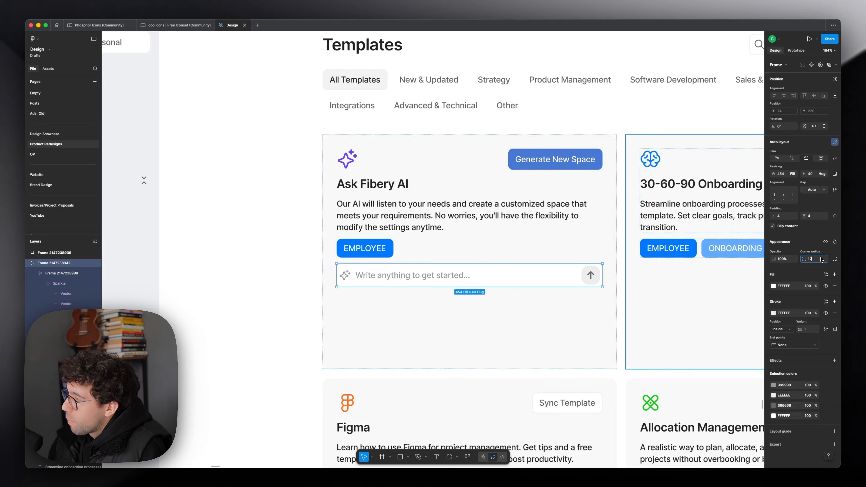
{"action": "type", "text": "12"}
{"action": "key", "text": "Return"}
{"action": "left_click", "coordinate": [590, 275], "text": "super"}
{"action": "left_click", "coordinate": [812, 276]}
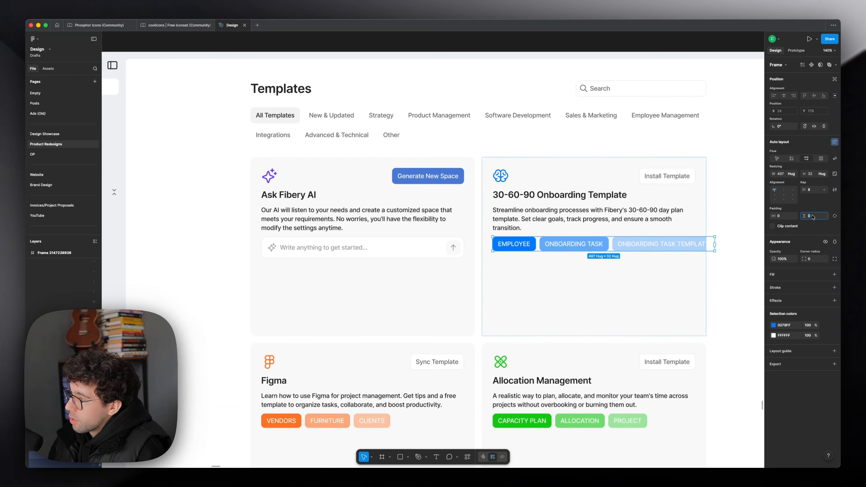
Step: Set the vertical padding of the 30-60-90 card's tag row to 10
{"action": "type", "text": "10"}
{"action": "key", "text": "Return"}
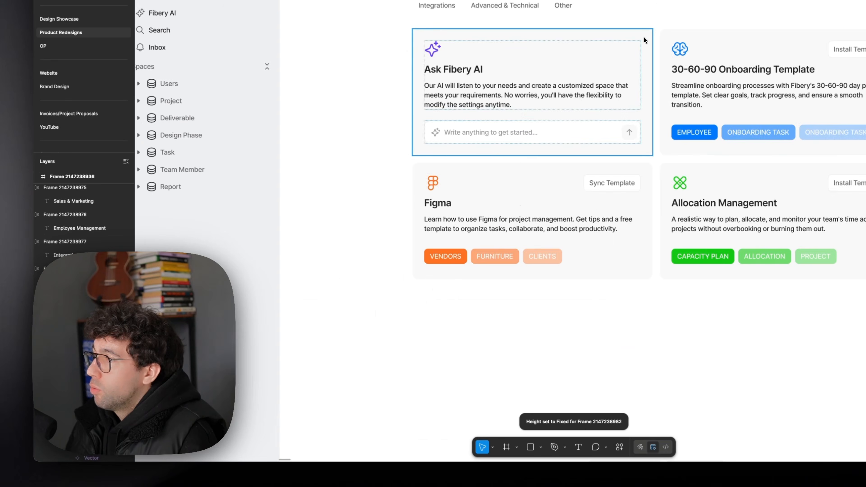
Step: Remove the Generate New Space button from the Ask Fibery AI card and set the opacity of the colored tags to 80%
{"action": "left_click", "coordinate": [643, 36]}
{"action": "scroll", "coordinate": [562, 61], "scroll_direction": "up", "scroll_amount": 2}
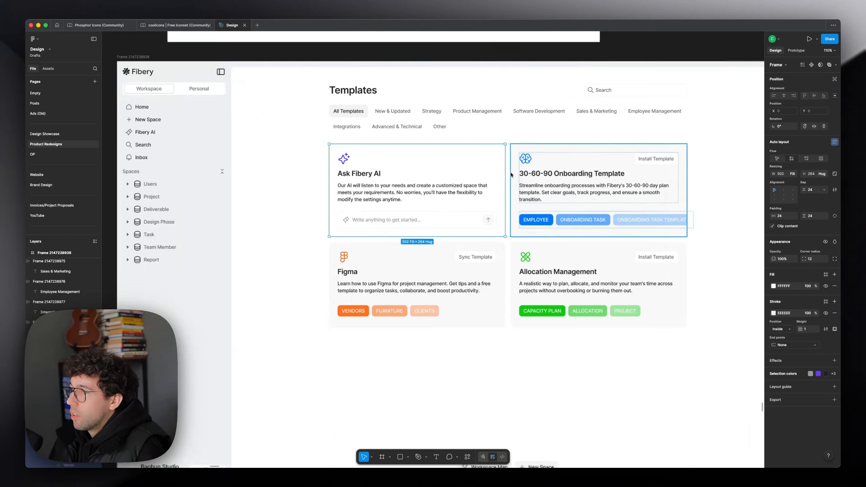
{"action": "scroll", "coordinate": [518, 175], "scroll_direction": "down", "scroll_amount": 2}
{"action": "left_click", "coordinate": [752, 136]}
{"action": "scroll", "coordinate": [499, 317], "scroll_direction": "down", "scroll_amount": 9}
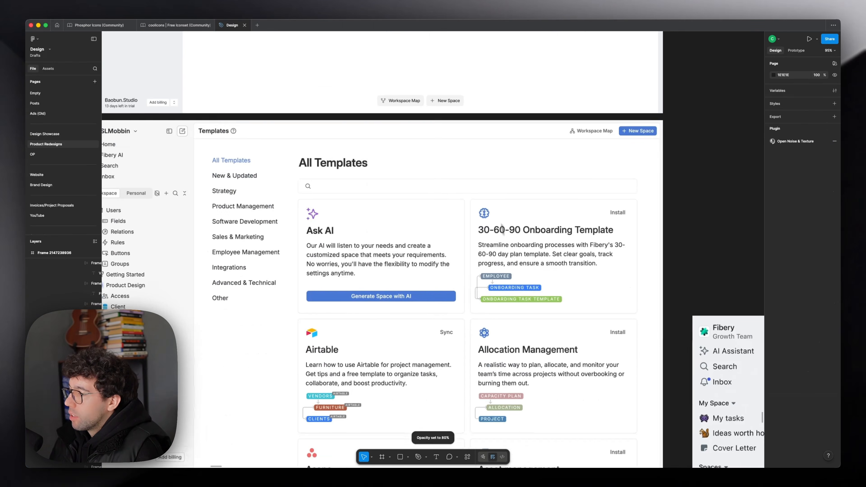
Step: In a duplicate of the frame, add a third row of Asana and Asset Management cards and tint the latter's icon and tags blue 144DC8
{"action": "scroll", "coordinate": [466, 386], "scroll_direction": "up", "scroll_amount": 10}
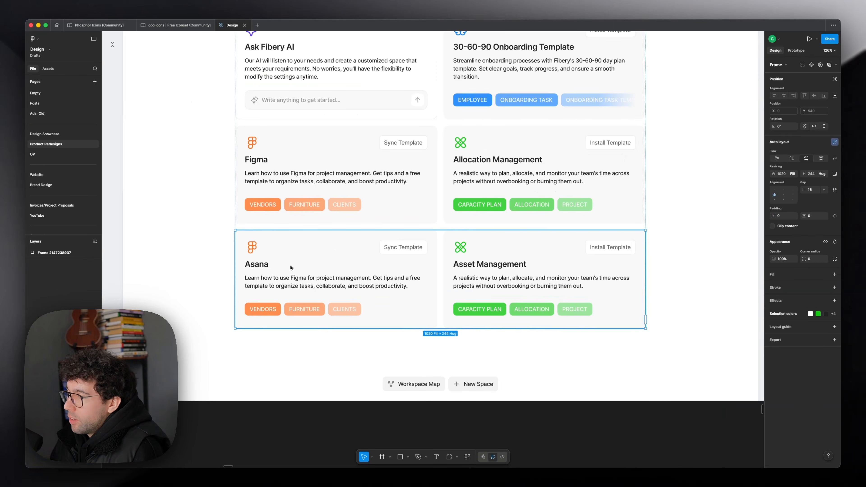
{"action": "left_click", "coordinate": [290, 268]}
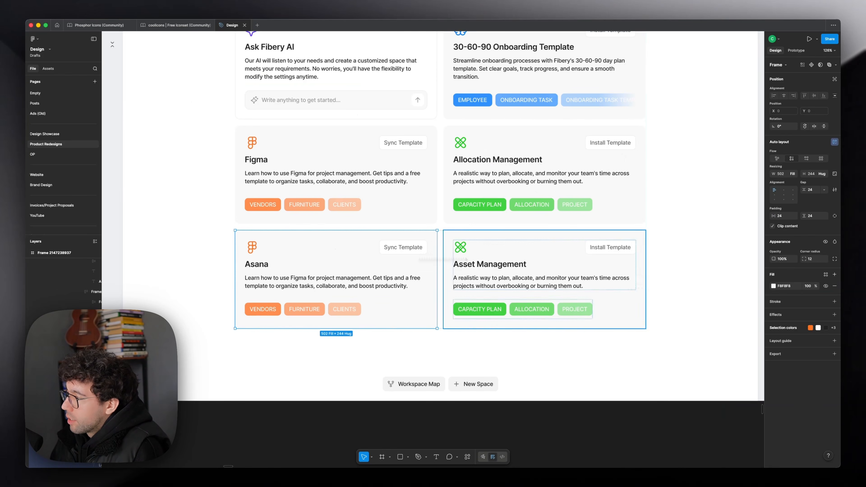
{"action": "left_click", "coordinate": [773, 339]}
{"action": "left_click_drag", "start_coordinate": [709, 396], "coordinate": [739, 396]}
{"action": "left_click", "coordinate": [552, 290]}
{"action": "left_click", "coordinate": [773, 339]}
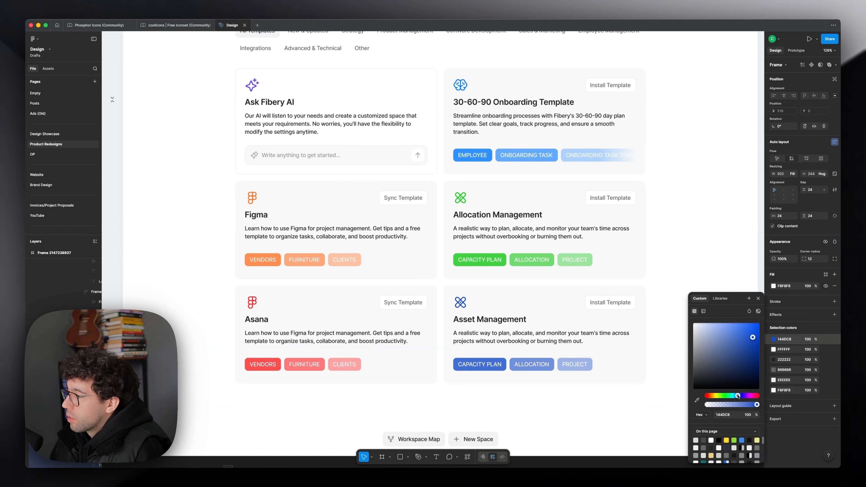
Step: Change the Asana card's icon and tags to a deeper red
{"action": "left_click", "coordinate": [417, 352]}
{"action": "left_click", "coordinate": [773, 339]}
{"action": "left_click_drag", "start_coordinate": [748, 343], "coordinate": [752, 330]}
{"action": "key", "text": "Escape"}
Step: Move the Workspace Map and New Space button group from the bottom of the page into the Templates header row
{"action": "scroll", "coordinate": [662, 244], "scroll_direction": "down", "scroll_amount": 5}
{"action": "scroll", "coordinate": [613, 293], "scroll_direction": "up", "scroll_amount": 2}
{"action": "left_click", "coordinate": [488, 390]}
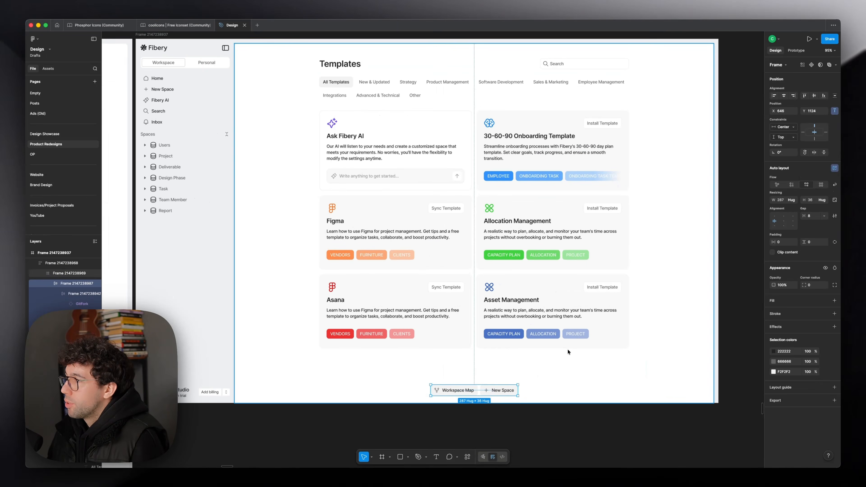
{"action": "key", "text": "Escape"}
{"action": "scroll", "coordinate": [568, 348], "scroll_direction": "up", "scroll_amount": 3}
{"action": "left_click", "coordinate": [589, 156]}
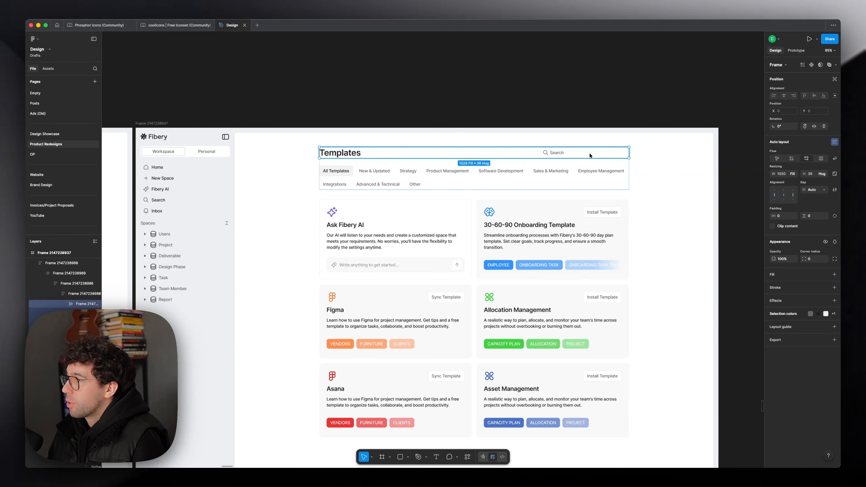
{"action": "key", "text": "super+v"}
Step: Place the search field before the Workspace Map button in the header and give the New Space button a blue fill with white text
{"action": "left_click", "coordinate": [481, 155]}
{"action": "key", "text": "super+x"}
{"action": "double_click", "coordinate": [578, 153]}
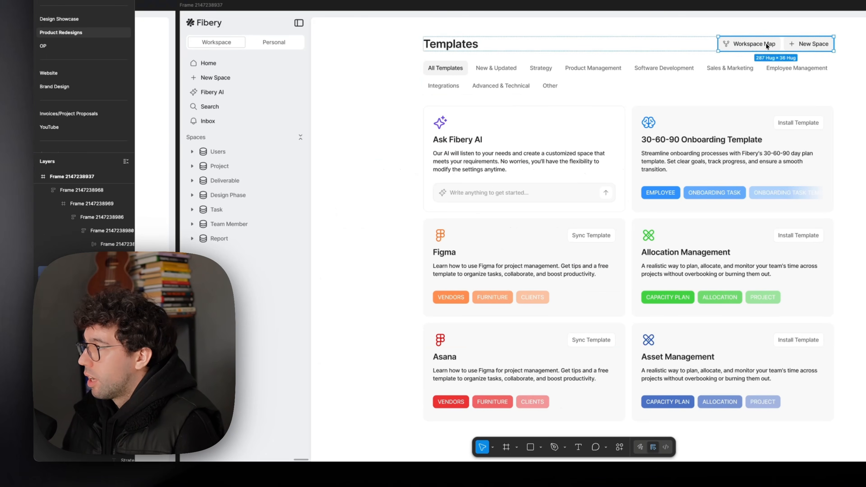
{"action": "key", "text": "super+v"}
{"action": "key", "text": "Left"}
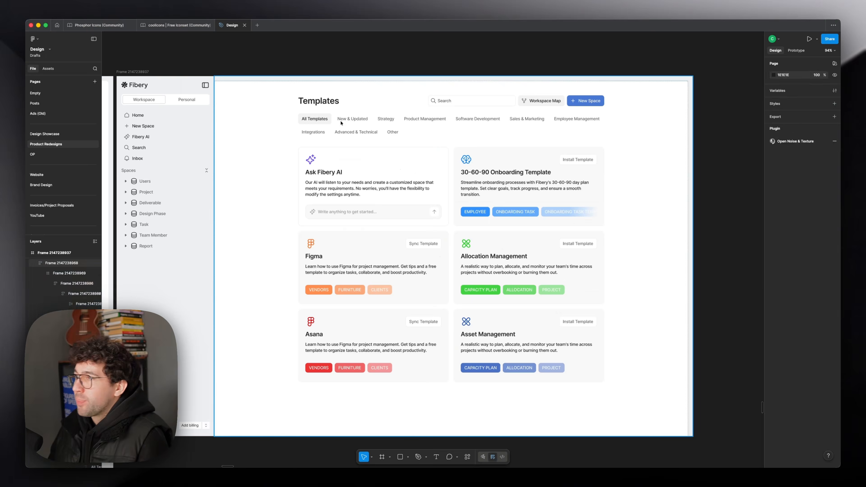
Step: Outline the inactive category chips under the Templates heading with a 1 px EEEEEE stroke
{"action": "double_click", "coordinate": [341, 123]}
{"action": "double_click", "coordinate": [341, 122]}
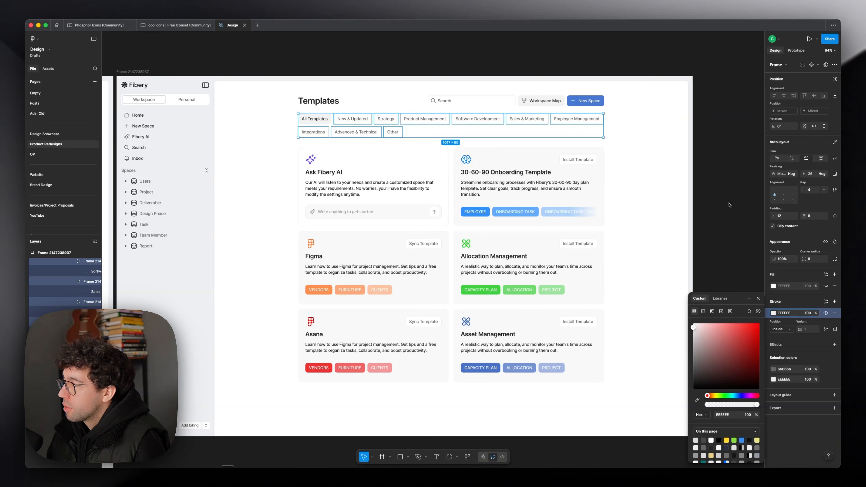
{"action": "left_click", "coordinate": [729, 205]}
{"action": "scroll", "coordinate": [463, 75], "scroll_direction": "up", "scroll_amount": 2}
{"action": "left_click_drag", "start_coordinate": [458, 85], "coordinate": [485, 52]}
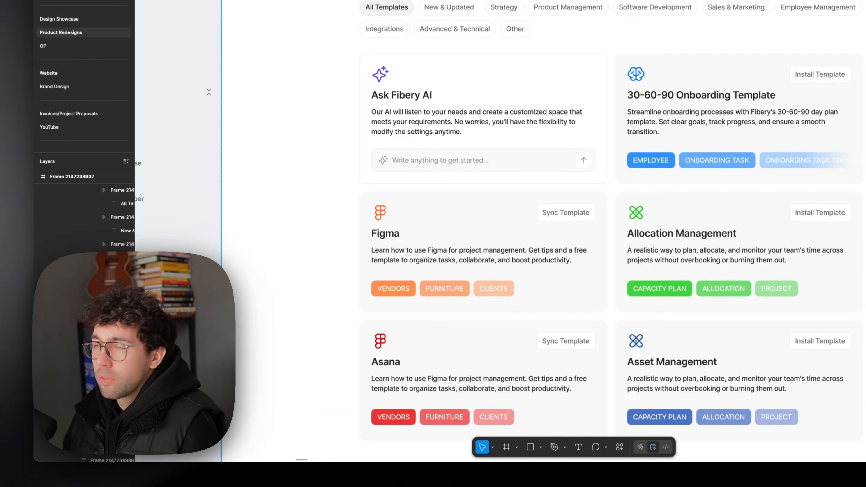
{"action": "scroll", "coordinate": [483, 230], "scroll_direction": "down", "scroll_amount": 1}
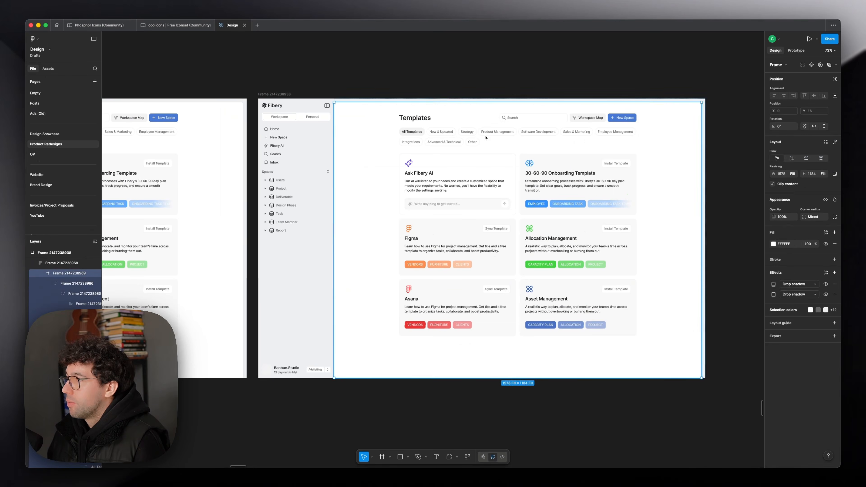
Step: In a duplicate of the frame, rearrange the category chips into a vertical column with a gap of 8 beside the template cards
{"action": "double_click", "coordinate": [485, 136]}
{"action": "double_click", "coordinate": [485, 136]}
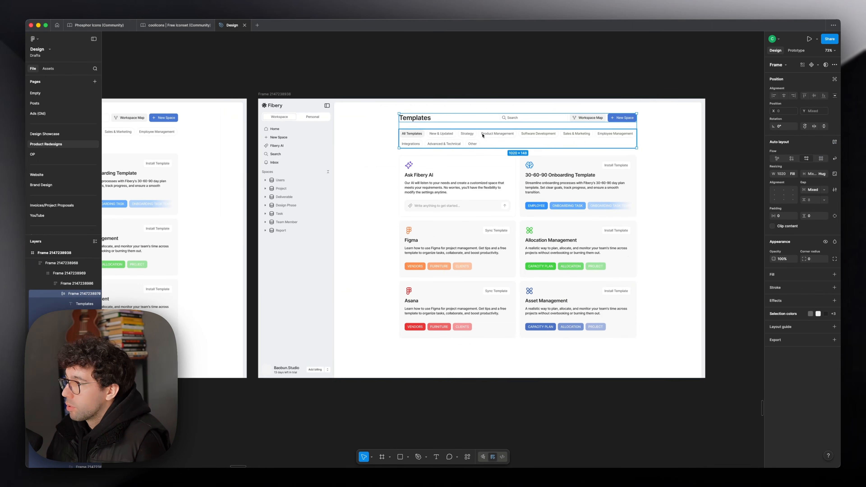
{"action": "double_click", "coordinate": [483, 135]}
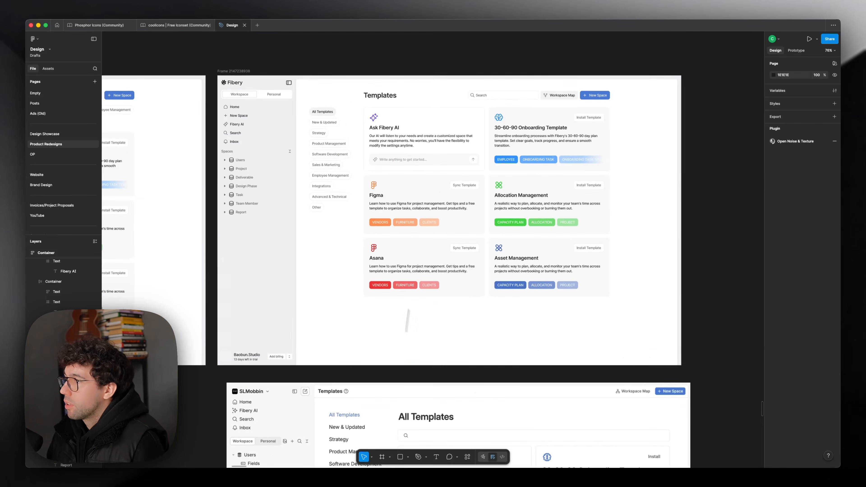
{"action": "scroll", "coordinate": [417, 81], "scroll_direction": "up", "scroll_amount": 3}
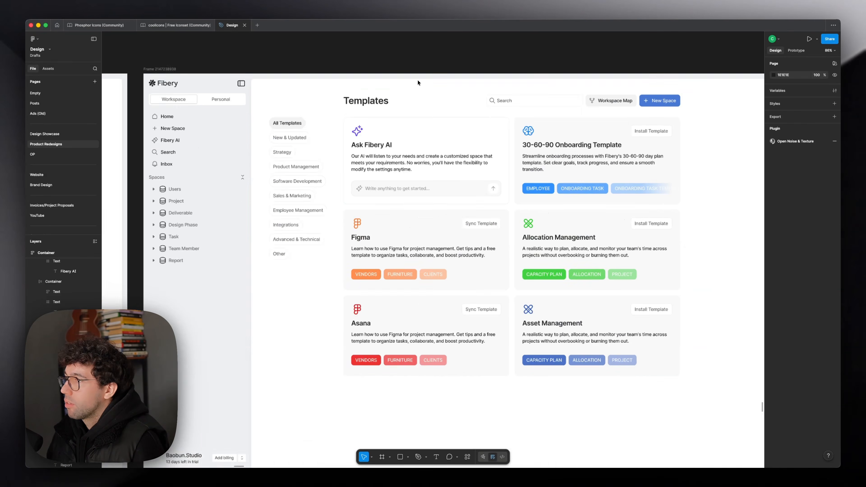
{"action": "scroll", "coordinate": [419, 83], "scroll_direction": "right", "scroll_amount": 1}
Step: Align the category column to the top-left corner of the white content area and set its padding to 48
{"action": "left_click", "coordinate": [418, 83], "text": "super"}
{"action": "left_click", "coordinate": [248, 82], "text": "super"}
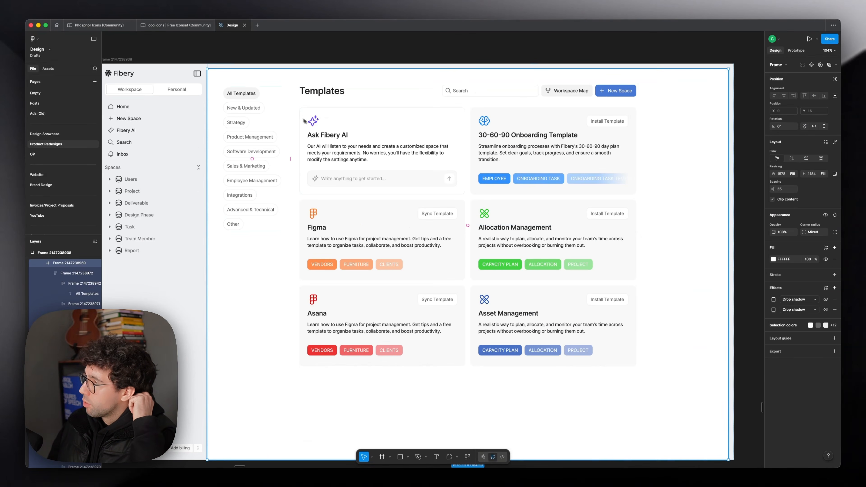
{"action": "scroll", "coordinate": [377, 130], "scroll_direction": "down", "scroll_amount": 5}
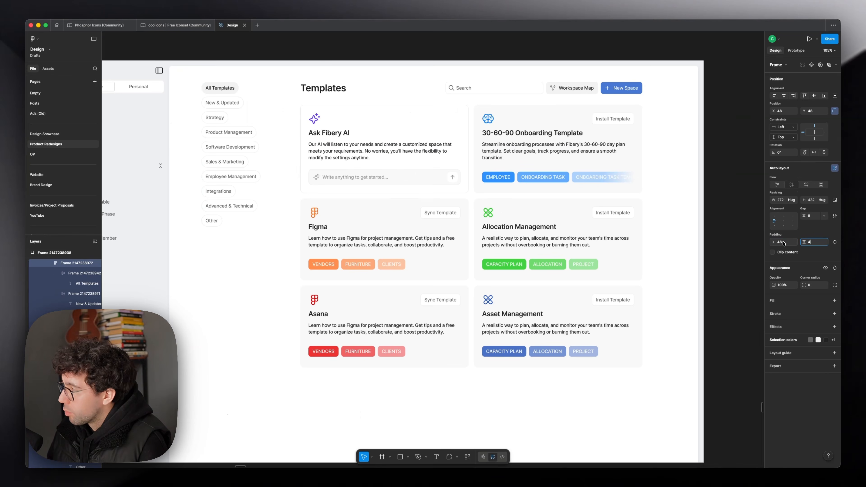
{"action": "type", "text": "48"}
{"action": "key", "text": "Return"}
{"action": "key", "text": "alt+a"}
{"action": "key", "text": "alt+w"}
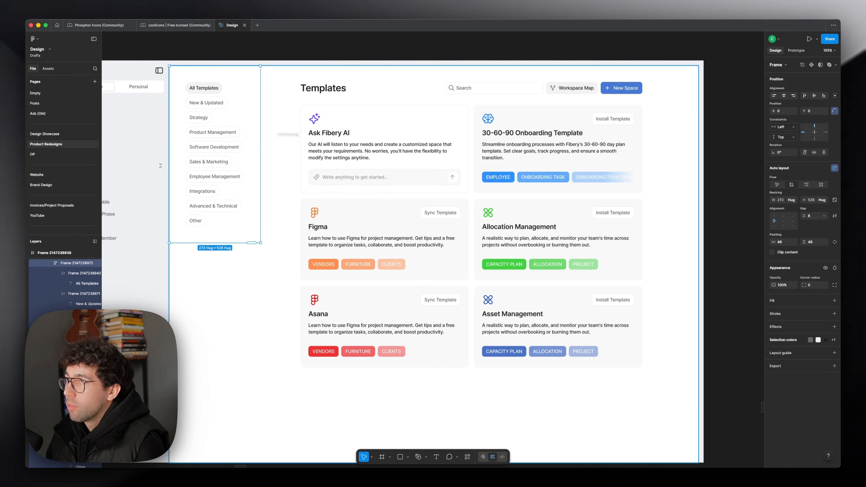
Step: Set the horizontal and vertical padding of the template cards' container to 48 and widen it to 1306 to fill the remaining content area
{"action": "left_click", "coordinate": [389, 97]}
{"action": "left_click", "coordinate": [781, 244]}
{"action": "type", "text": "48"}
{"action": "key", "text": "Tab"}
{"action": "type", "text": "48"}
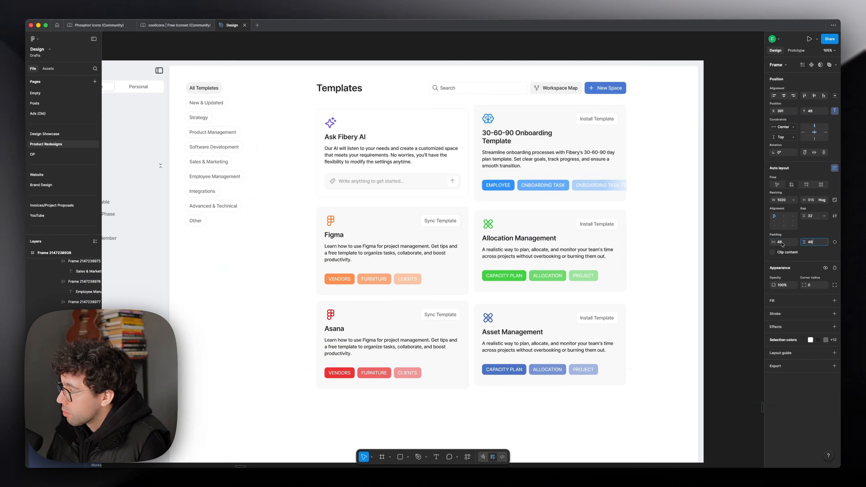
{"action": "key", "text": "Return"}
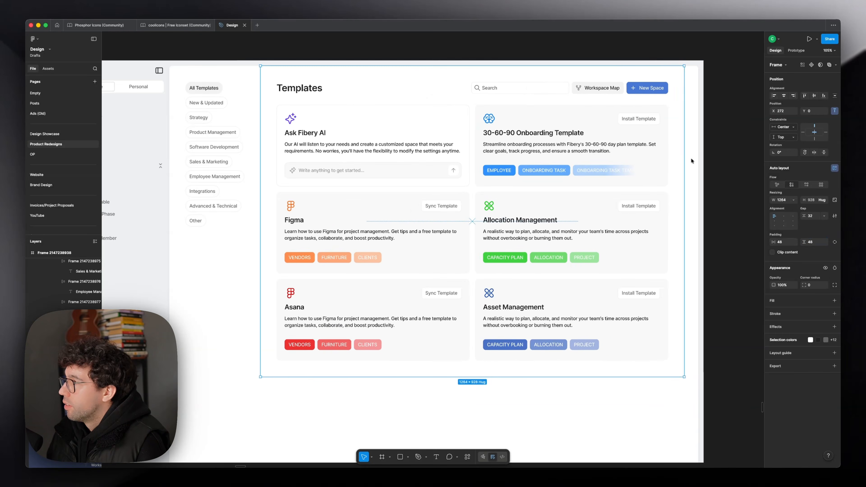
{"action": "left_click_drag", "start_coordinate": [692, 160], "coordinate": [698, 161]}
{"action": "scroll", "coordinate": [551, 211], "scroll_direction": "down", "scroll_amount": 2}
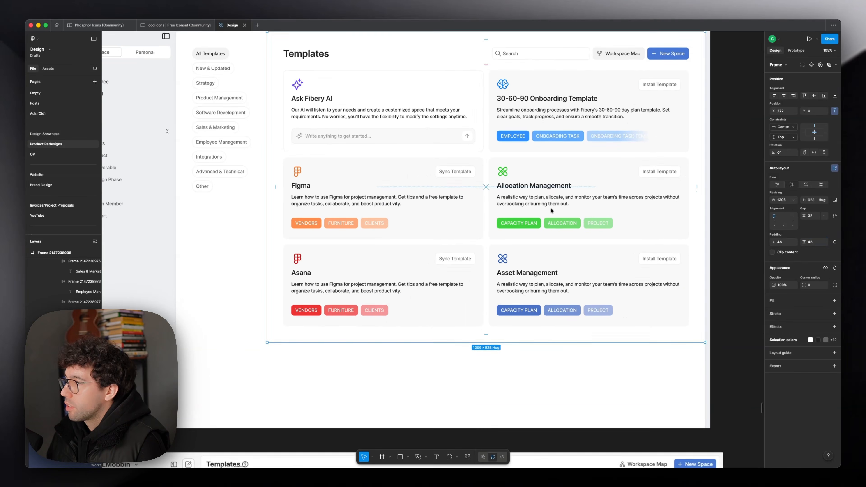
Step: Stretch the category column and the cards' container to the full 1184 height and change the cards container's vertical constraint
{"action": "left_click_drag", "start_coordinate": [237, 417], "coordinate": [237, 428]}
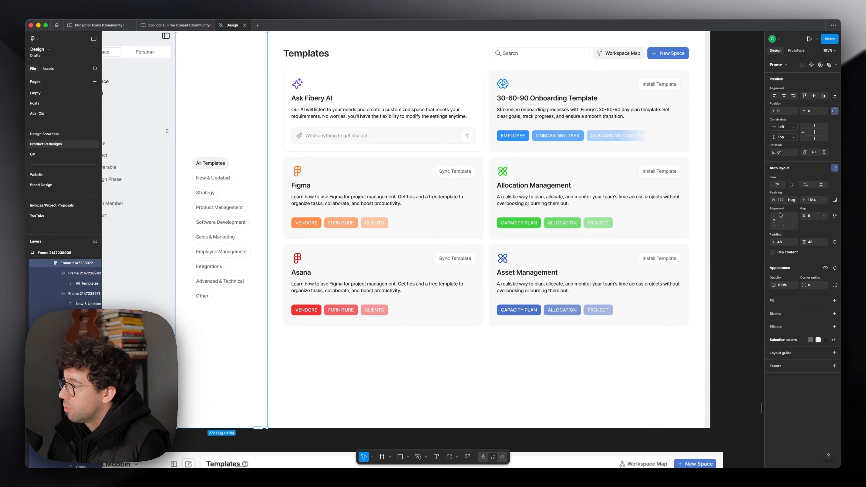
{"action": "left_click", "coordinate": [780, 215]}
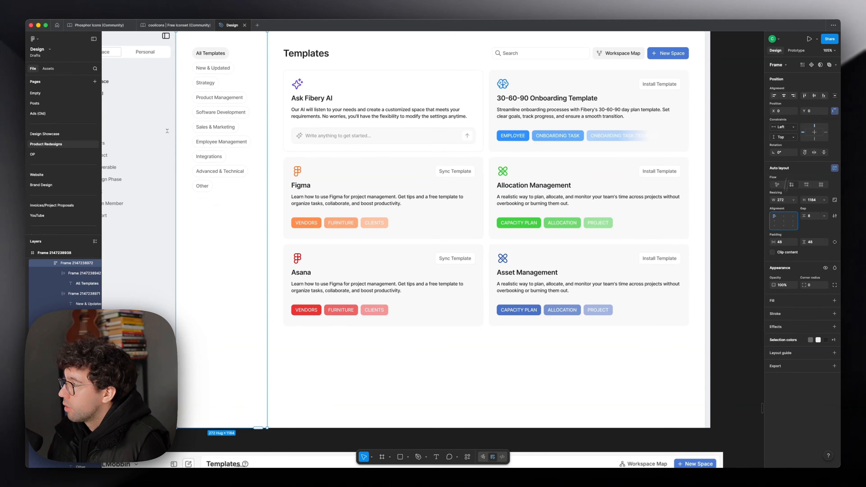
{"action": "left_click", "coordinate": [547, 246]}
{"action": "left_click_drag", "start_coordinate": [460, 342], "coordinate": [455, 428]}
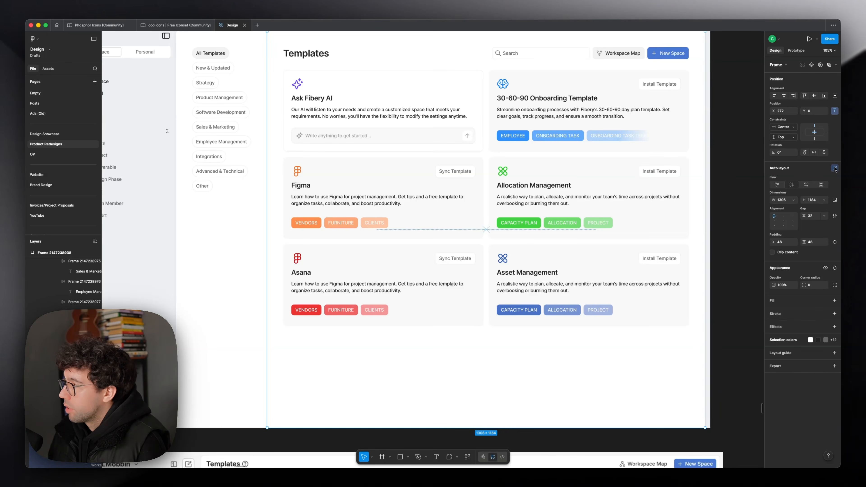
{"action": "left_click", "coordinate": [783, 137]}
{"action": "left_click", "coordinate": [789, 153]}
{"action": "left_click", "coordinate": [723, 160]}
{"action": "scroll", "coordinate": [333, 182], "scroll_direction": "left", "scroll_amount": 2}
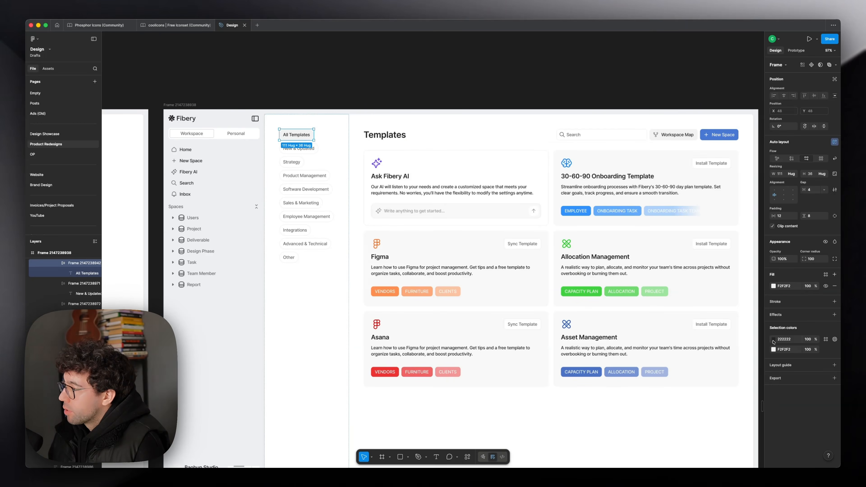
Step: Recolor the All Templates chip with the New Space button's blue 4978D3 for its text and a pale blue F1F5FC background
{"action": "left_click", "coordinate": [773, 340]}
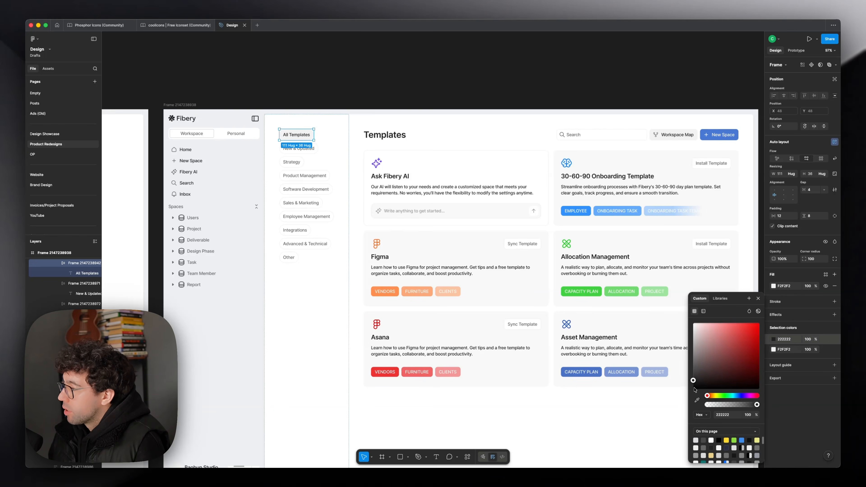
{"action": "left_click", "coordinate": [698, 399]}
{"action": "left_click", "coordinate": [709, 137]}
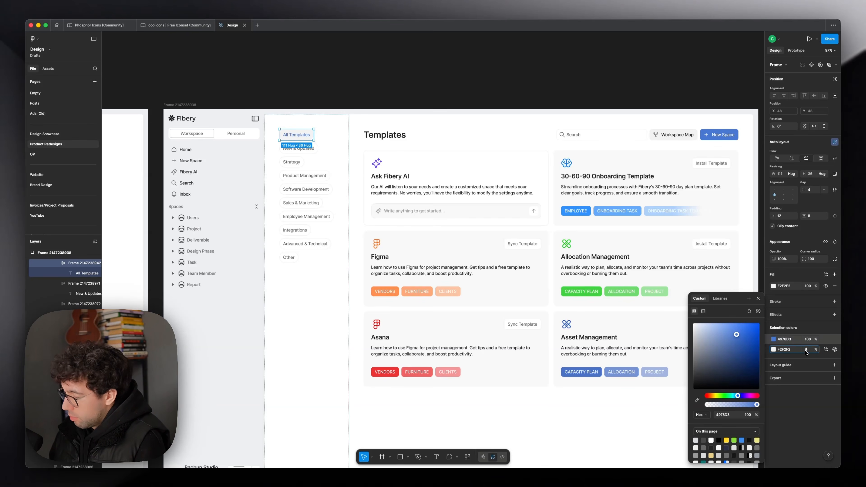
Step: Give the Workspace Map button the same blue text and icon on a pale blue background
{"action": "scroll", "coordinate": [631, 137], "scroll_direction": "up", "scroll_amount": 5}
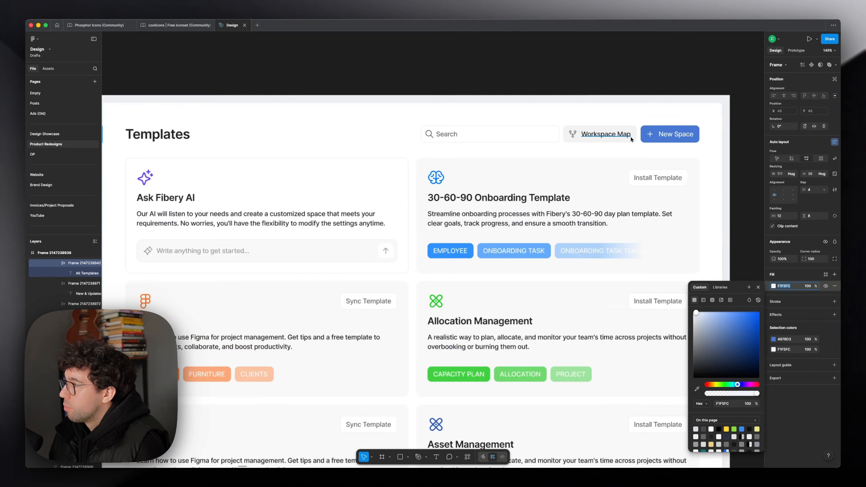
{"action": "left_click", "coordinate": [632, 137], "text": "super"}
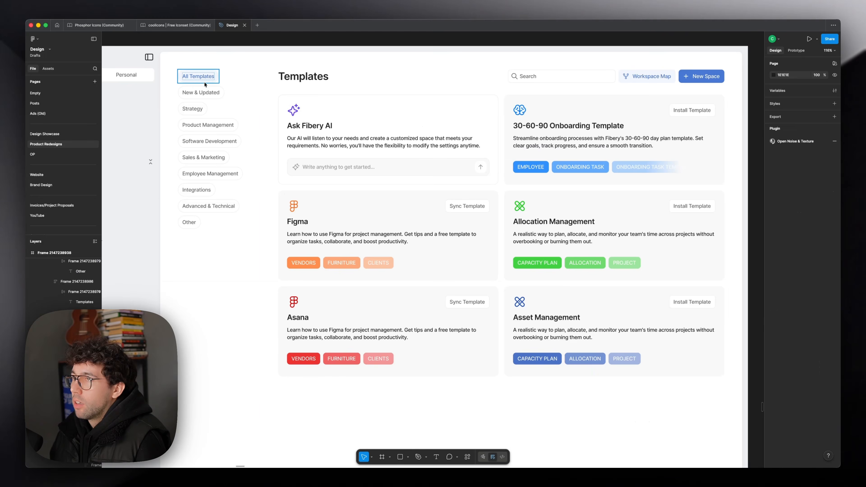
{"action": "key", "text": "super+a"}
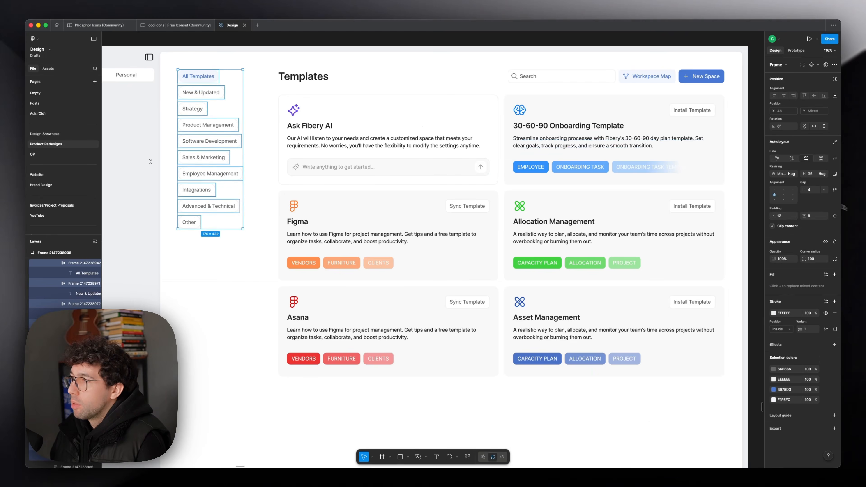
{"action": "key", "text": "Return"}
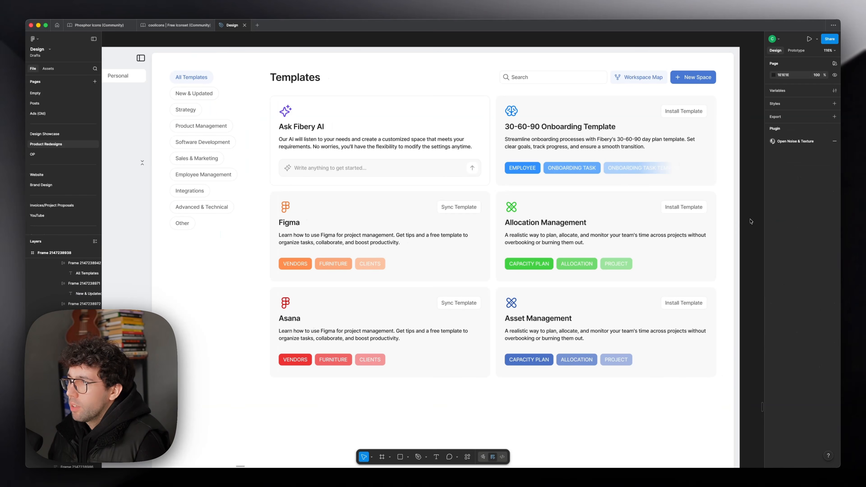
Step: Set the category column's width to hug its chips so the template cards fill the rest of the content area
{"action": "left_click", "coordinate": [251, 101], "text": "super"}
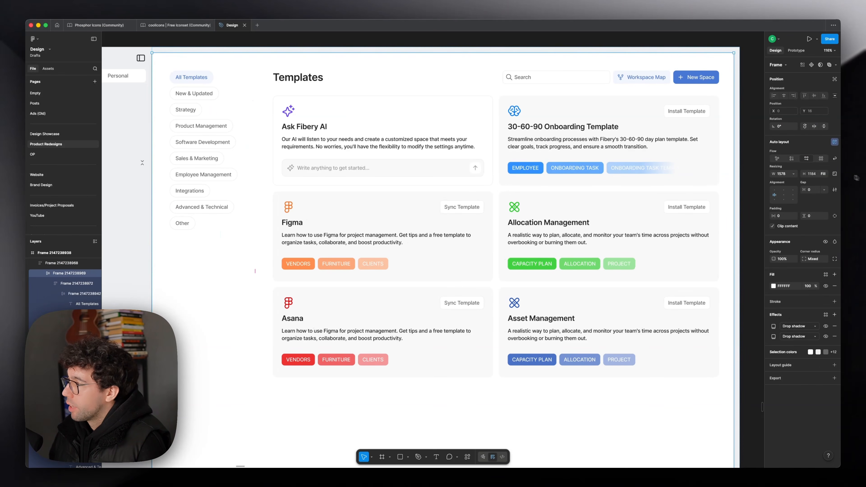
{"action": "left_click", "coordinate": [792, 174]}
{"action": "left_click", "coordinate": [777, 165]}
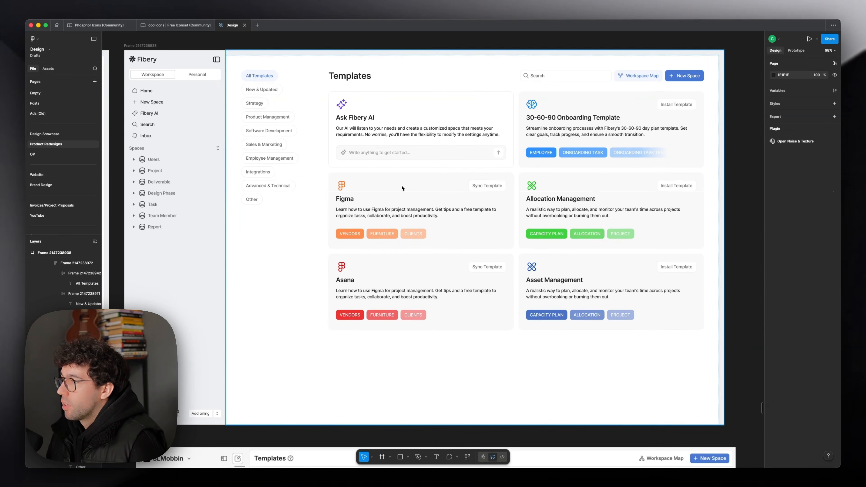
Step: Examine the original Templates page and the earlier Product, Digital agency, Software development and Startup cards for their background styling
{"action": "scroll", "coordinate": [402, 188], "scroll_direction": "down", "scroll_amount": 5}
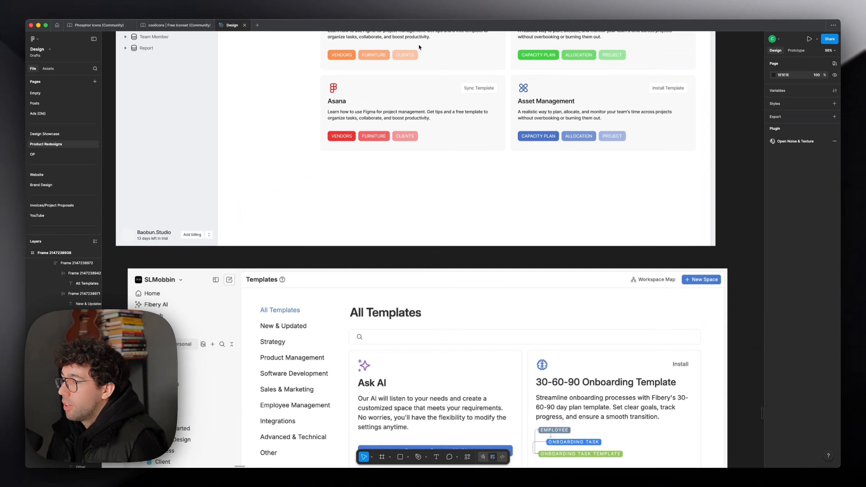
{"action": "scroll", "coordinate": [471, 317], "scroll_direction": "left", "scroll_amount": 3}
{"action": "scroll", "coordinate": [472, 318], "scroll_direction": "down", "scroll_amount": 8}
{"action": "scroll", "coordinate": [198, 149], "scroll_direction": "up", "scroll_amount": 8}
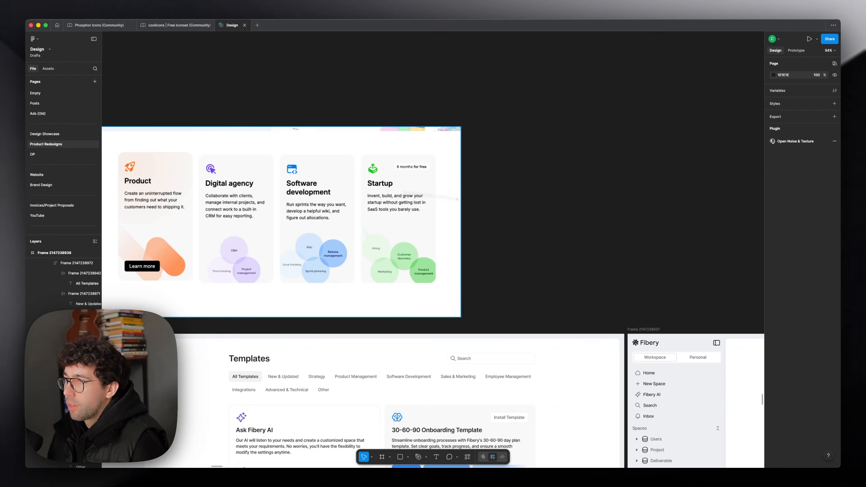
{"action": "scroll", "coordinate": [540, 184], "scroll_direction": "right", "scroll_amount": 15}
{"action": "scroll", "coordinate": [540, 183], "scroll_direction": "down", "scroll_amount": 4}
{"action": "scroll", "coordinate": [484, 145], "scroll_direction": "right", "scroll_amount": 10}
{"action": "scroll", "coordinate": [484, 145], "scroll_direction": "down", "scroll_amount": 2}
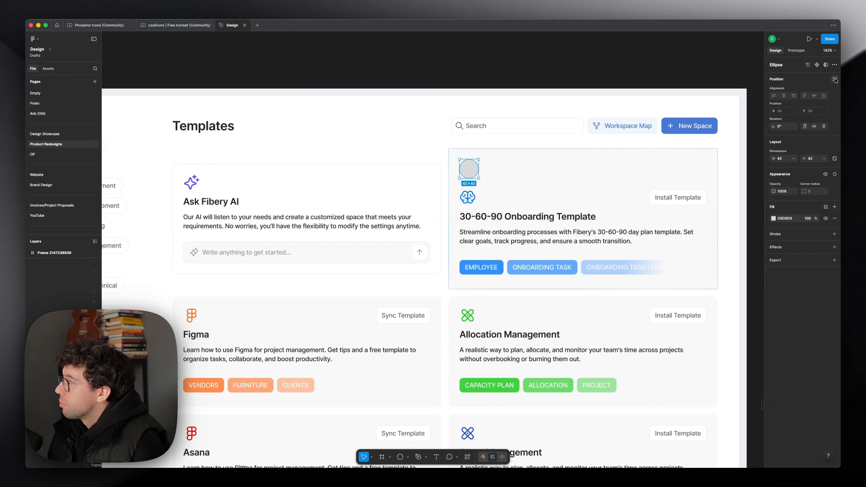
Step: Exclude the 30-60-90 card's circle from auto layout, enlarge it to about 286 × 286 in blue 3292FE, and place it over the card's top-left corner
{"action": "left_click", "coordinate": [834, 80]}
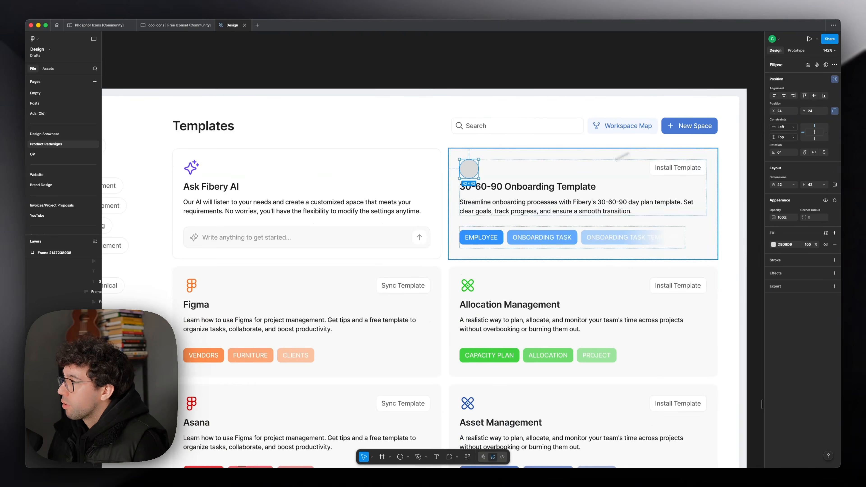
{"action": "scroll", "coordinate": [500, 176], "scroll_direction": "up", "scroll_amount": 5}
{"action": "left_click_drag", "start_coordinate": [467, 180], "coordinate": [551, 261]}
{"action": "left_click_drag", "start_coordinate": [472, 208], "coordinate": [528, 185]}
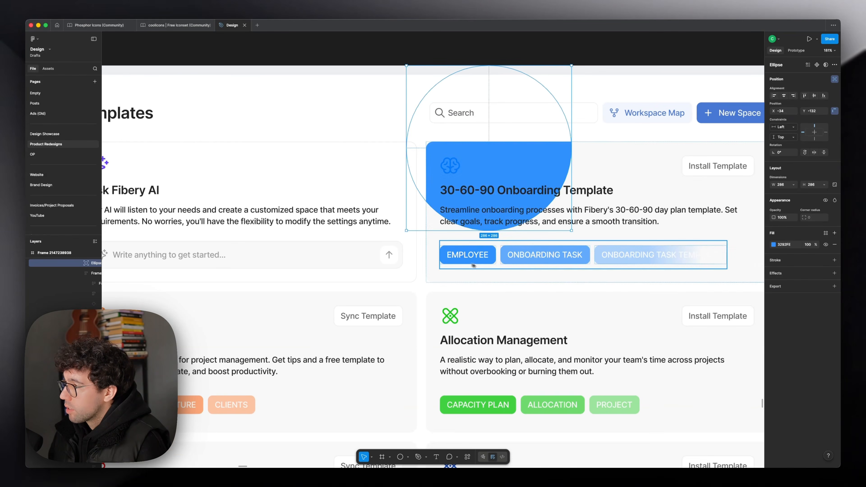
Step: Set the blue circle's opacity to 8% and give it a layer blur of 120
{"action": "key", "text": "2"}
{"action": "key", "text": "0"}
{"action": "key", "text": "8"}
{"action": "left_click", "coordinate": [834, 273]}
{"action": "left_click", "coordinate": [799, 284]}
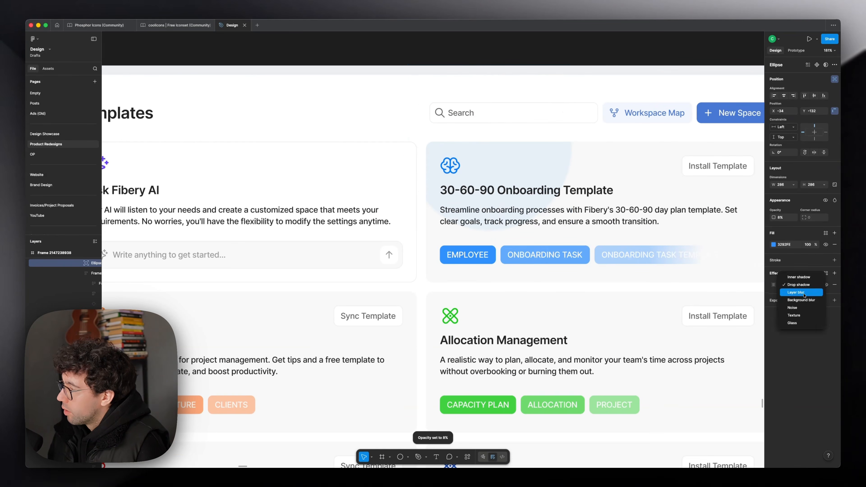
{"action": "left_click", "coordinate": [798, 292]}
{"action": "left_click", "coordinate": [773, 286]}
{"action": "left_click", "coordinate": [728, 311]}
{"action": "type", "text": "120"}
{"action": "key", "text": "Return"}
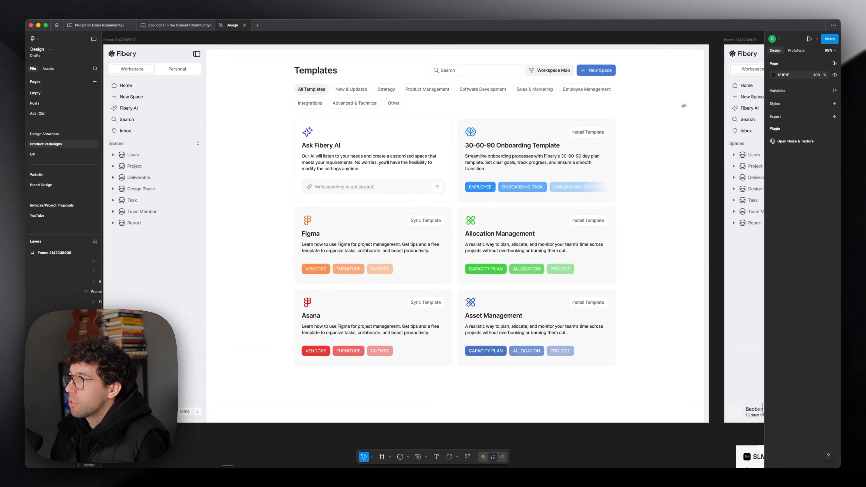
Step: Compare the earlier frame with horizontal chips against the new layout with the category column and color-tinted cards
{"action": "scroll", "coordinate": [683, 106], "scroll_direction": "right", "scroll_amount": 2}
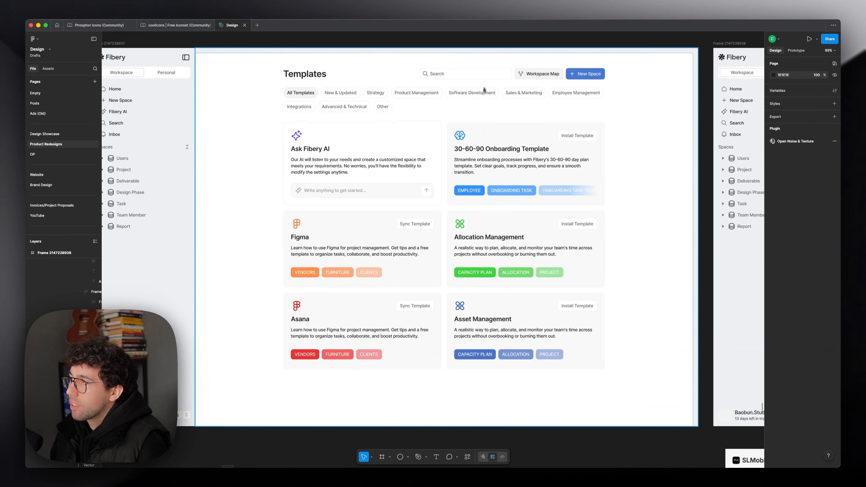
{"action": "scroll", "coordinate": [419, 89], "scroll_direction": "right", "scroll_amount": 15}
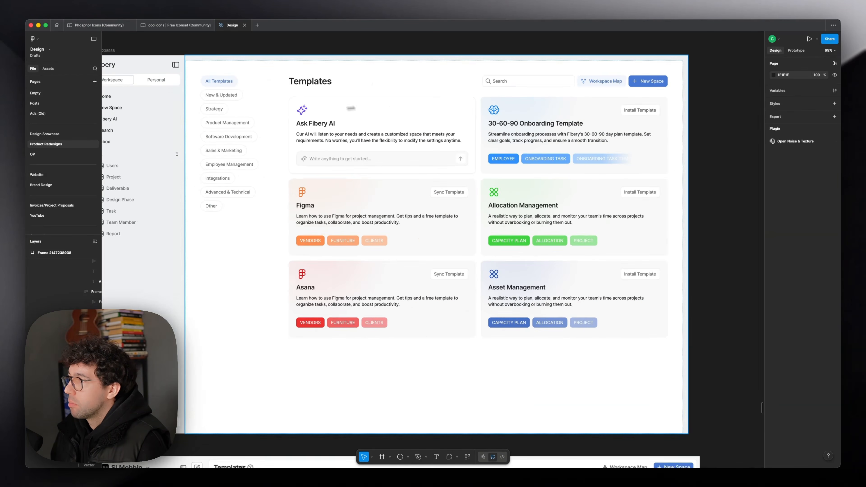
{"action": "scroll", "coordinate": [493, 94], "scroll_direction": "up", "scroll_amount": 1}
{"action": "double_click", "coordinate": [494, 94]}
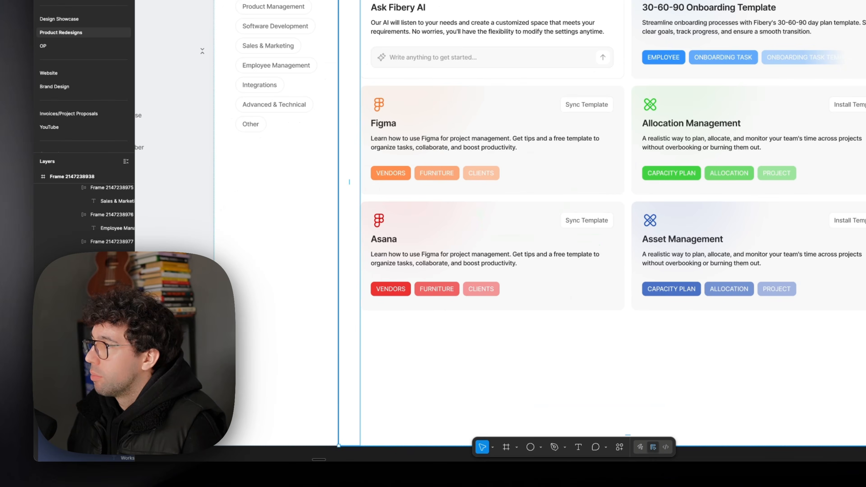
{"action": "double_click", "coordinate": [328, 258]}
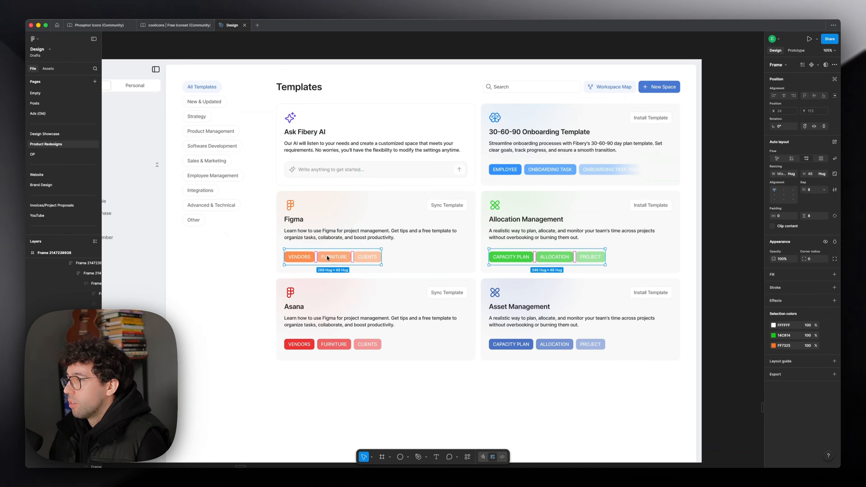
{"action": "scroll", "coordinate": [331, 240], "scroll_direction": "down", "scroll_amount": 5}
{"action": "left_click", "coordinate": [323, 129]}
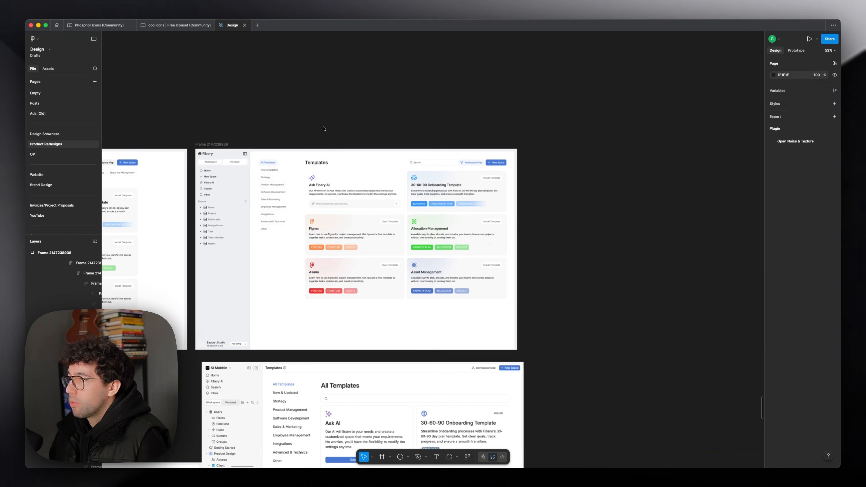
Step: Duplicate the redesigned Templates frame to its right and remove the tag rows from the copy's five template cards
{"action": "left_click_drag", "start_coordinate": [216, 147], "coordinate": [550, 149], "text": "alt"}
{"action": "scroll", "coordinate": [551, 148], "scroll_direction": "right", "scroll_amount": 5}
{"action": "double_click", "coordinate": [396, 182]}
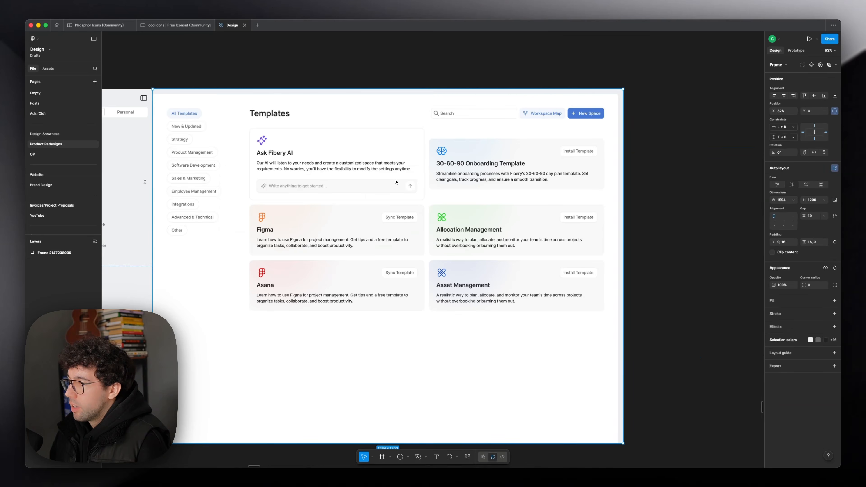
{"action": "double_click", "coordinate": [395, 182]}
{"action": "double_click", "coordinate": [395, 182]}
{"action": "double_click", "coordinate": [395, 182]}
{"action": "double_click", "coordinate": [395, 182]}
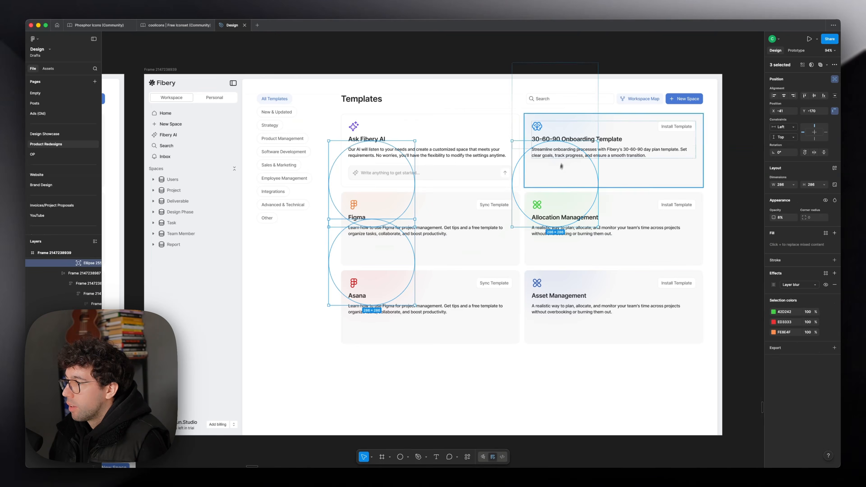
Step: Examine the blurred glow circles on the five template cards and compare the tagless copy with the tagged version
{"action": "left_click", "coordinate": [558, 125], "text": "shift+super"}
{"action": "left_click", "coordinate": [582, 280], "text": "shift+super"}
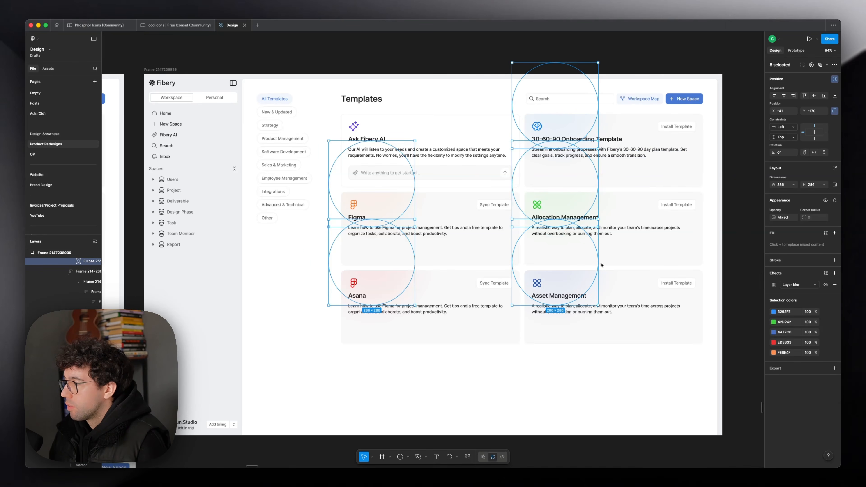
{"action": "left_click_drag", "start_coordinate": [599, 265], "coordinate": [618, 265], "text": "alt+shift"}
{"action": "left_click_drag", "start_coordinate": [585, 298], "coordinate": [569, 282]}
{"action": "left_click", "coordinate": [739, 224]}
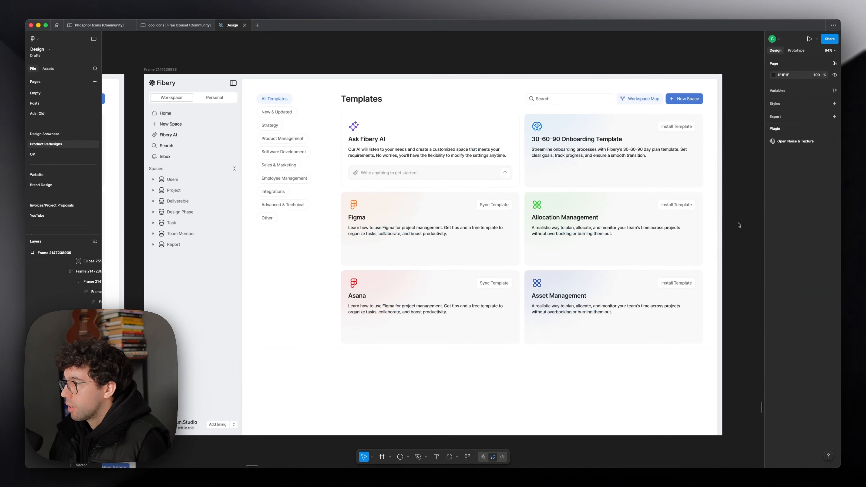
{"action": "scroll", "coordinate": [738, 225], "scroll_direction": "right", "scroll_amount": 3}
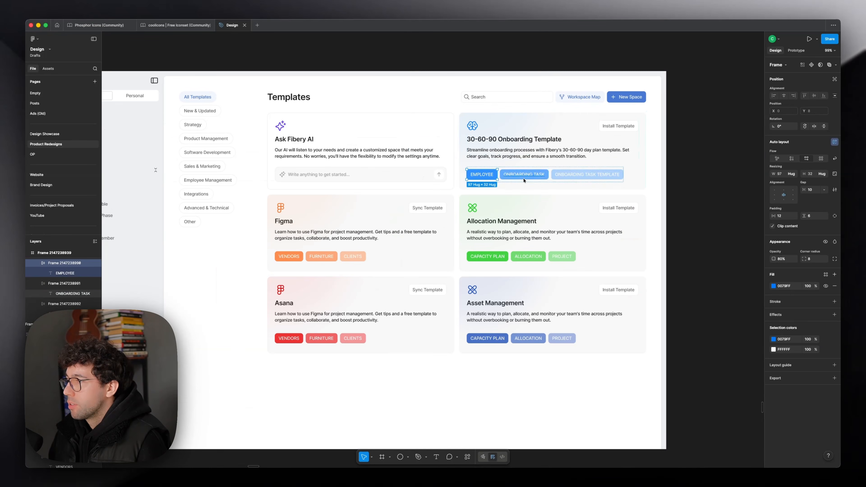
Step: Give the 30-60-90 card's three tags a uniform opacity and set their row's vertical padding to 0
{"action": "left_click", "coordinate": [537, 179], "text": "shift"}
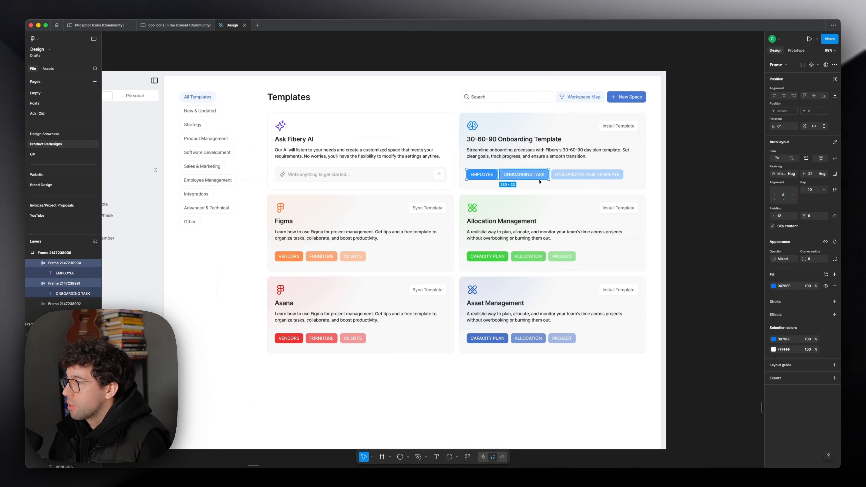
{"action": "left_click", "coordinate": [569, 181], "text": "shift"}
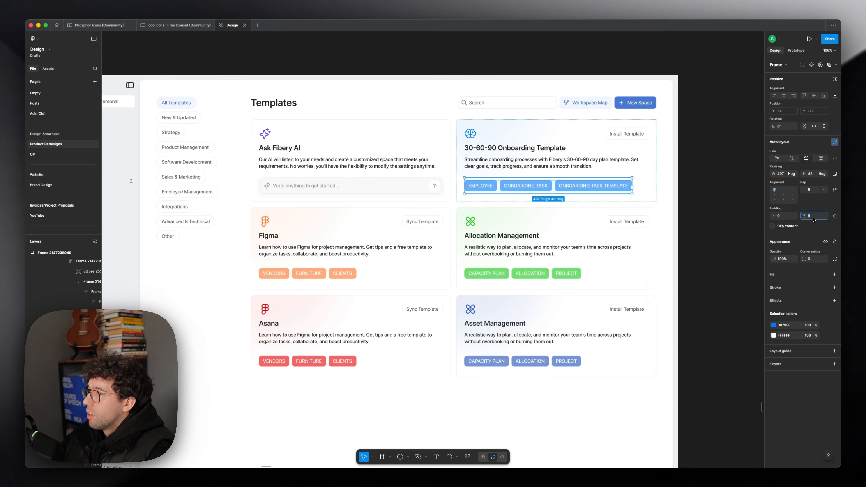
{"action": "key", "text": "Return"}
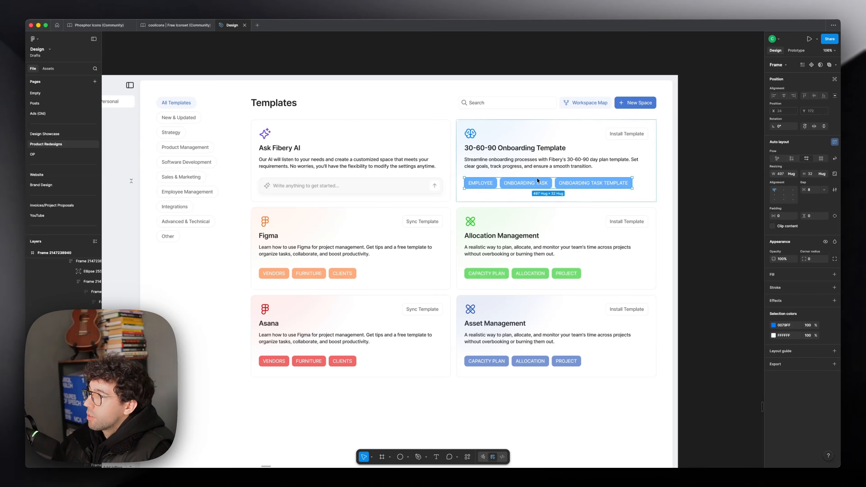
{"action": "key", "text": "Return"}
Step: Restyle the 30-60-90 card's tags as bright blue glowing pills with a corner radius of 100
{"action": "left_click", "coordinate": [816, 258]}
{"action": "type", "text": "10"}
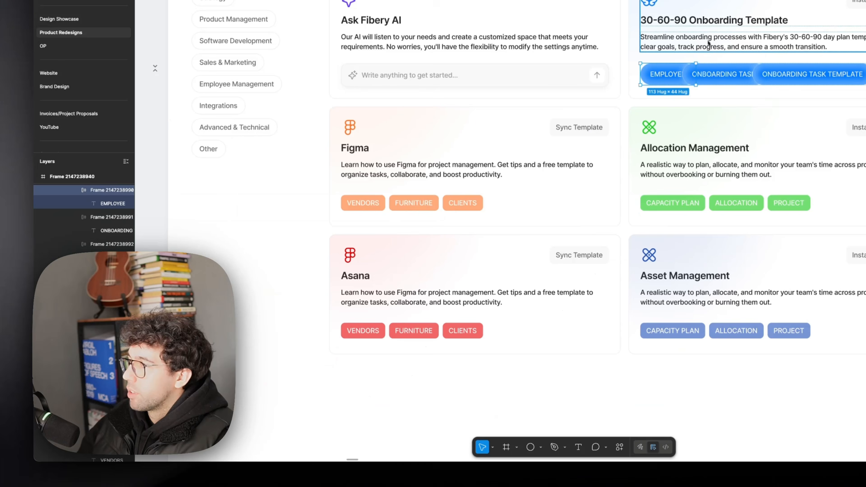
Step: Apply the blue pill tags to the other four template cards and swap the positions of the Asana and Asset Management cards
{"action": "left_click", "coordinate": [540, 179]}
{"action": "left_click", "coordinate": [479, 202]}
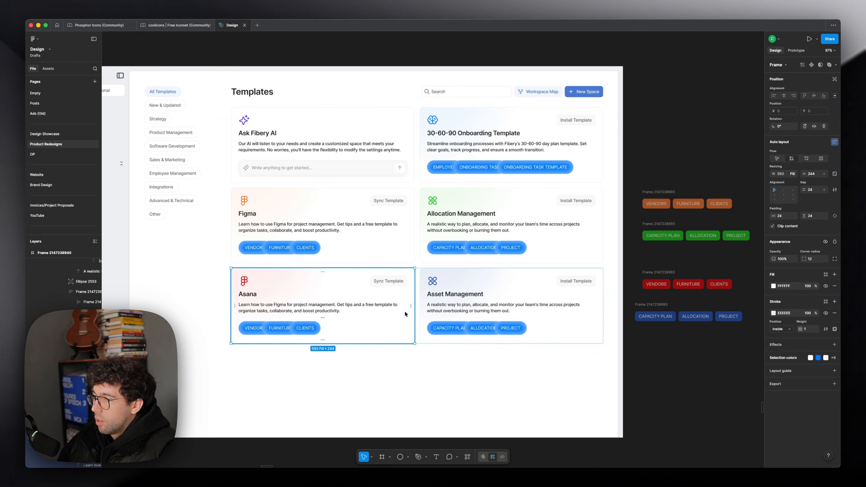
{"action": "key", "text": "Right"}
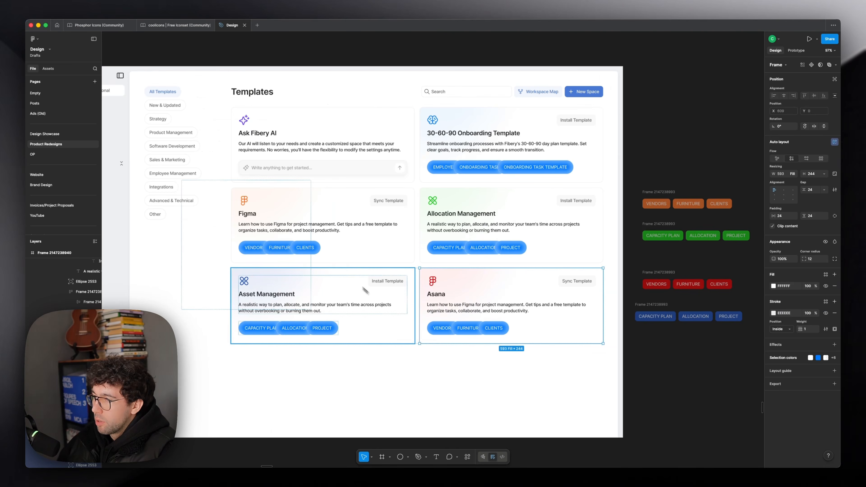
{"action": "scroll", "coordinate": [364, 290], "scroll_direction": "up", "scroll_amount": 1}
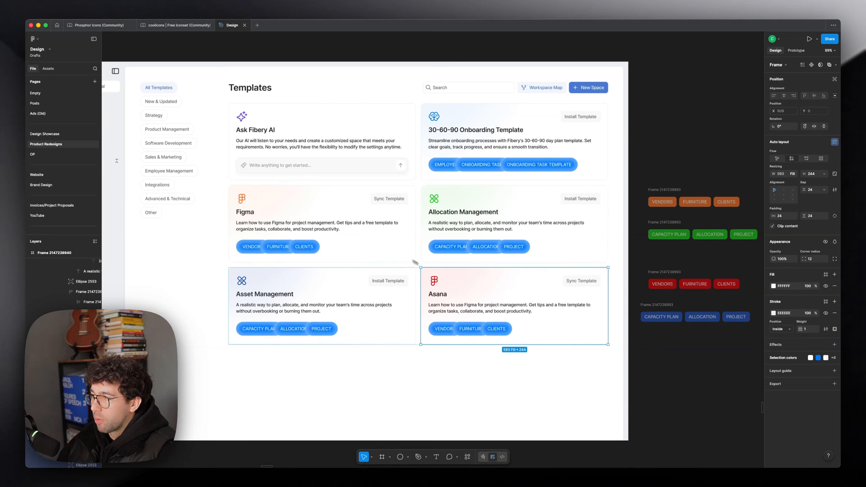
Step: Recolor the pill tags to match their cards: orange for Figma, green for Allocation Management, dark blue for Asset Management and red for Asana
{"action": "scroll", "coordinate": [368, 290], "scroll_direction": "up", "scroll_amount": 1}
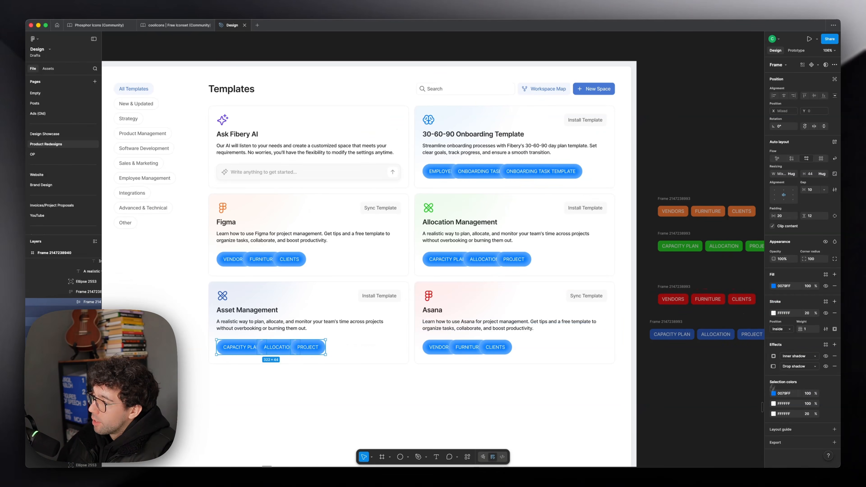
{"action": "left_click", "coordinate": [773, 393]}
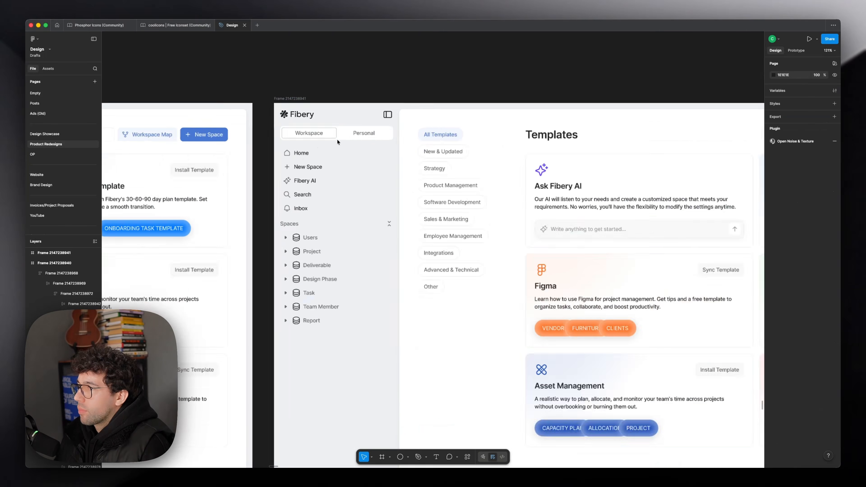
{"action": "scroll", "coordinate": [337, 140], "scroll_direction": "up", "scroll_amount": 3}
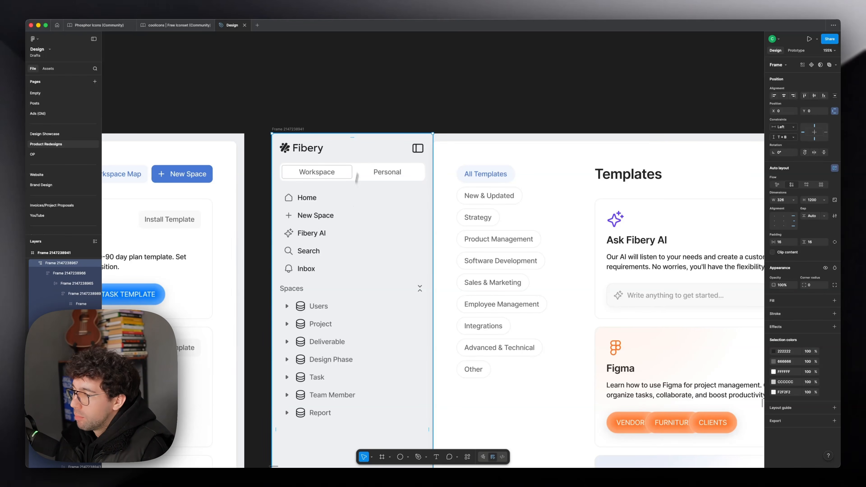
Step: Draw a rectangle about 393 × 143 above the newest frame and fill it with white FFFFFF as a palette backdrop
{"action": "key", "text": "r"}
{"action": "left_click_drag", "start_coordinate": [285, 52], "coordinate": [480, 123]}
{"action": "scroll", "coordinate": [316, 122], "scroll_direction": "up", "scroll_amount": 3}
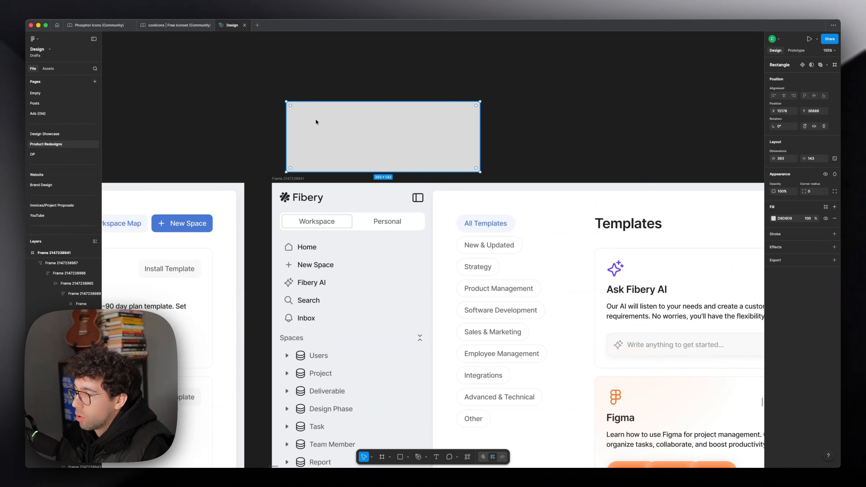
{"action": "left_click", "coordinate": [785, 218]}
{"action": "type", "text": "fff"}
{"action": "key", "text": "Return"}
Step: Add a 79 × 79 swatch in the sidebar's background color to the palette, with a dark 262D35 swatch beside it
{"action": "key", "text": "r"}
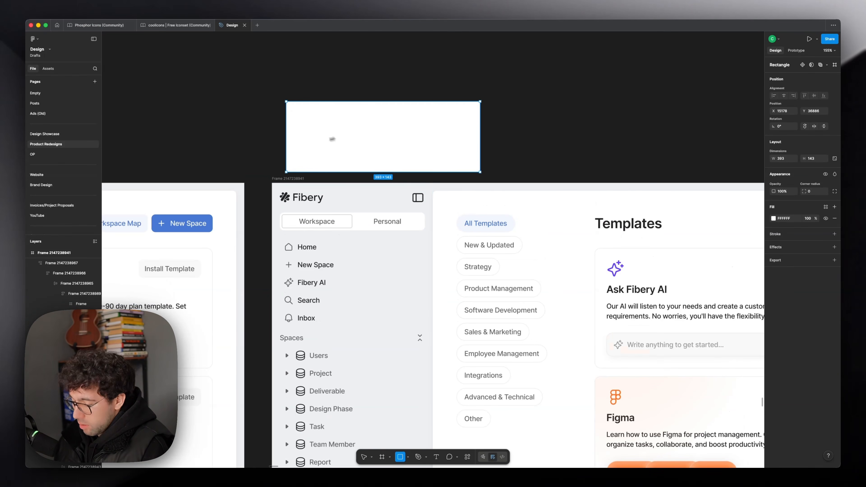
{"action": "left_click_drag", "start_coordinate": [307, 124], "coordinate": [346, 163]}
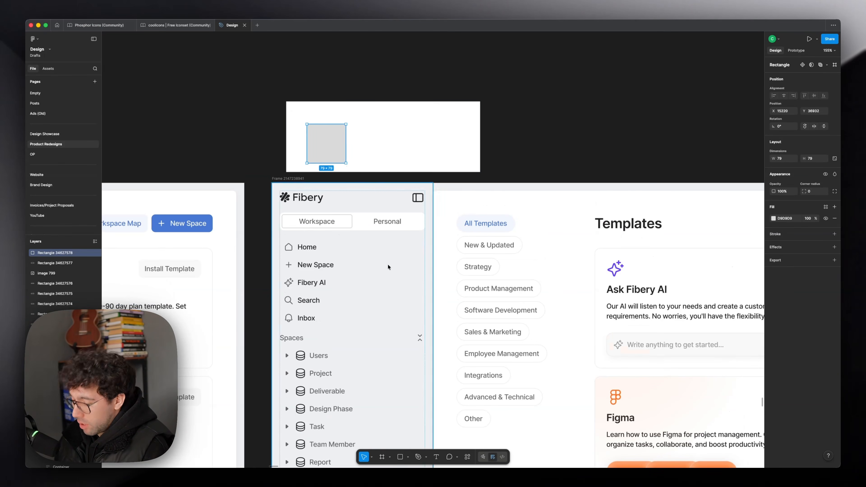
{"action": "key", "text": "i"}
{"action": "left_click", "coordinate": [392, 272]}
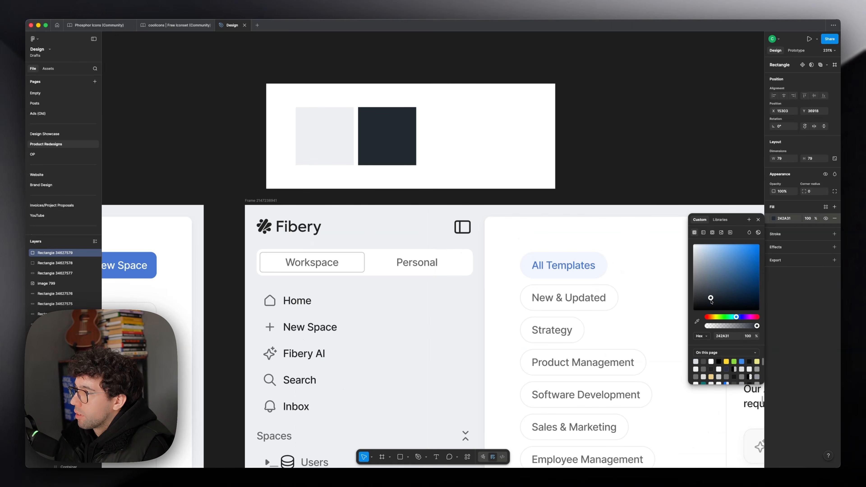
{"action": "left_click_drag", "start_coordinate": [711, 300], "coordinate": [708, 298]}
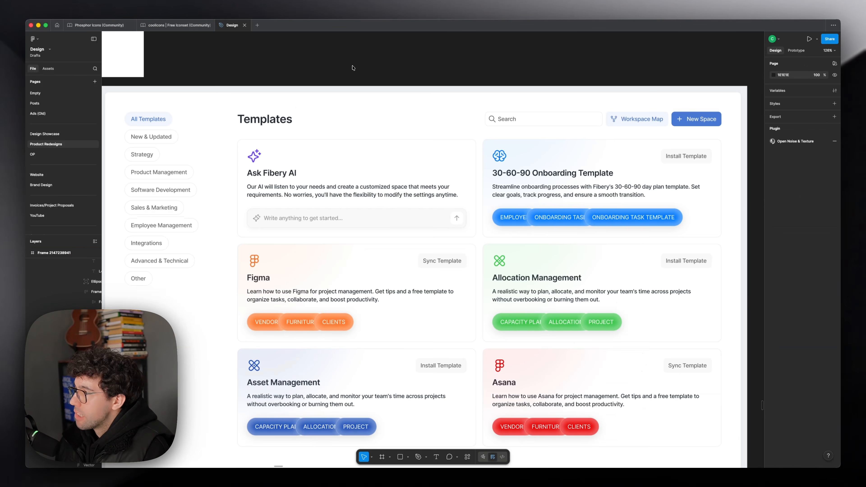
{"action": "left_click_drag", "start_coordinate": [352, 67], "coordinate": [449, 75]}
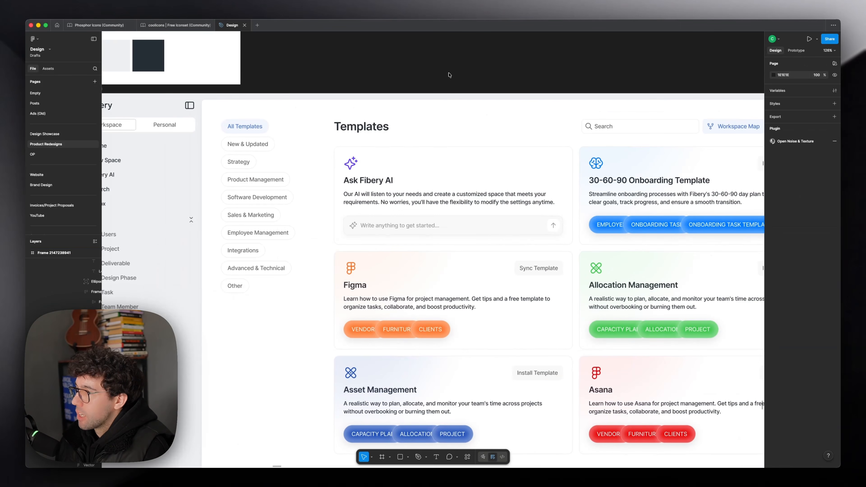
Step: Duplicate the dark swatch to its right and lighten the copy to a medium gray
{"action": "left_click", "coordinate": [407, 143]}
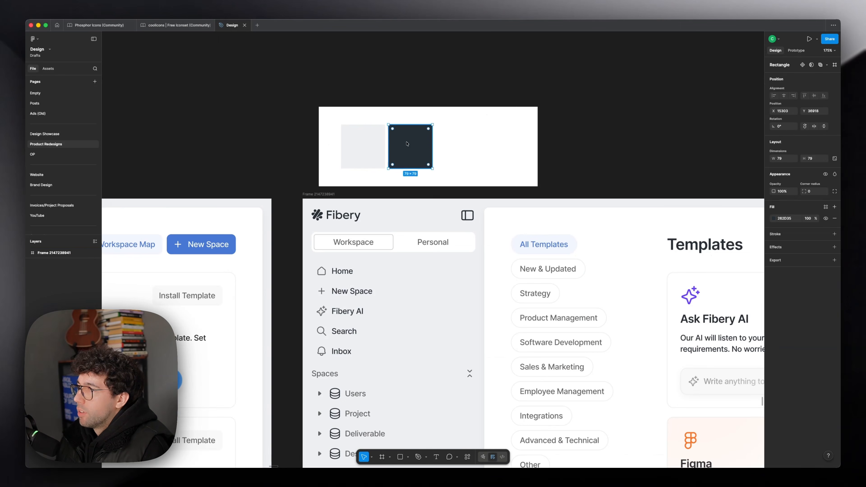
{"action": "left_click_drag", "start_coordinate": [410, 152], "coordinate": [457, 154], "text": "alt"}
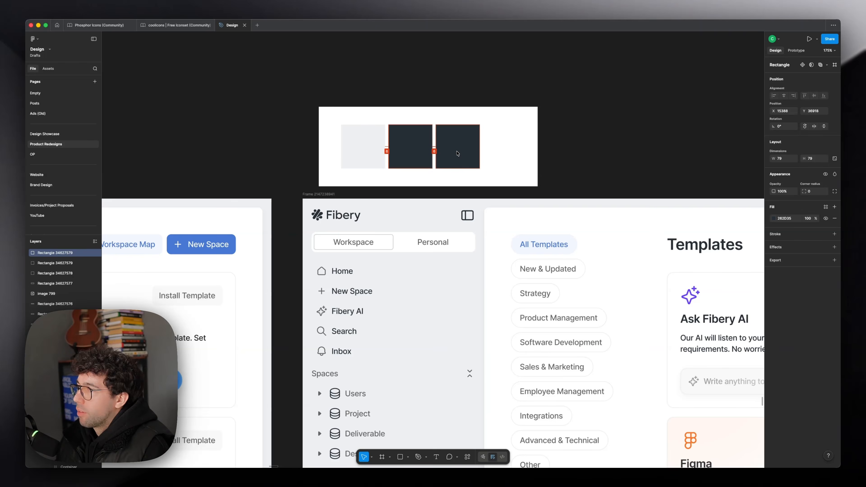
{"action": "left_click_drag", "start_coordinate": [595, 168], "coordinate": [615, 182]}
{"action": "key", "text": "2"}
{"action": "key", "text": "4"}
{"action": "key", "text": "0"}
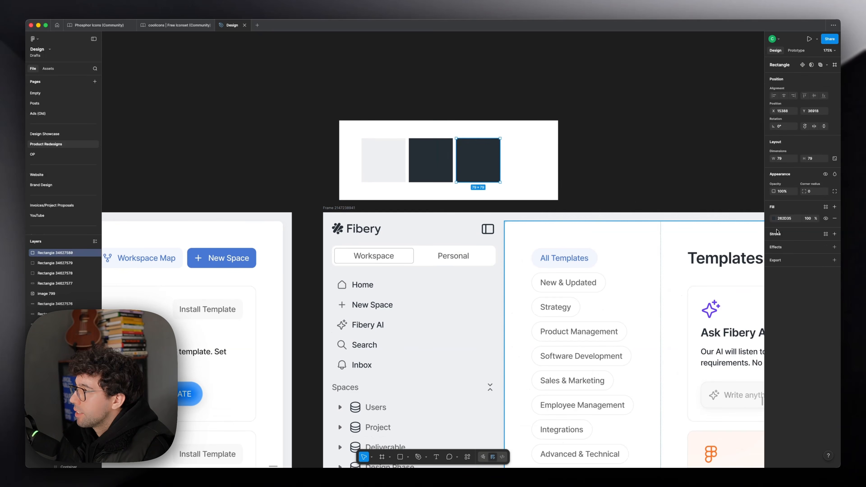
{"action": "left_click", "coordinate": [773, 218]}
{"action": "left_click_drag", "start_coordinate": [711, 295], "coordinate": [700, 276]}
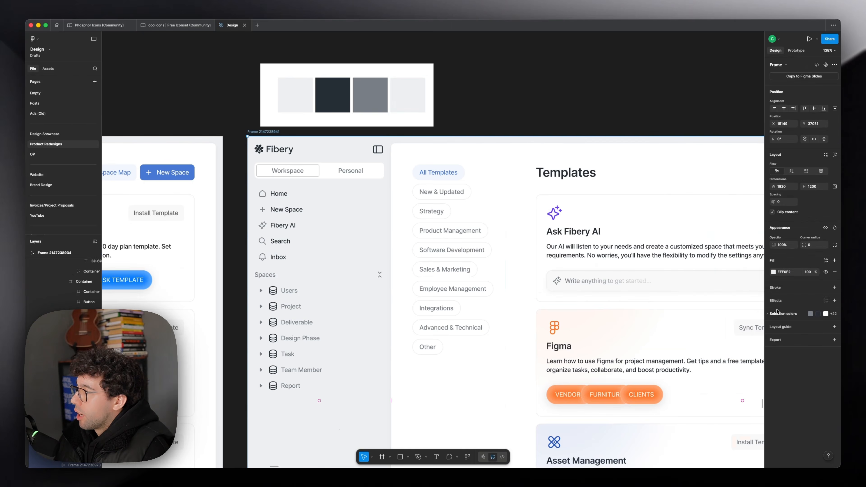
Step: Apply the dark palette color to the sidebar and thin the strokes of its toggle and navigation icons
{"action": "left_click", "coordinate": [777, 312]}
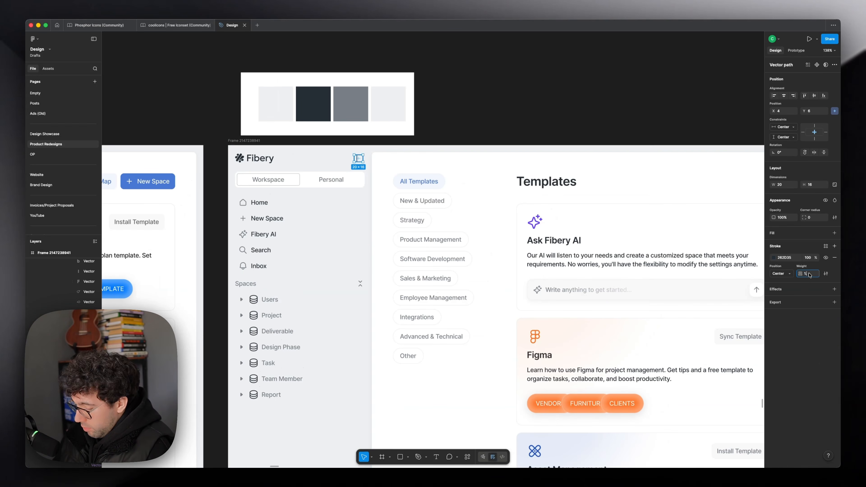
{"action": "key", "text": "Return"}
{"action": "key", "text": "Escape"}
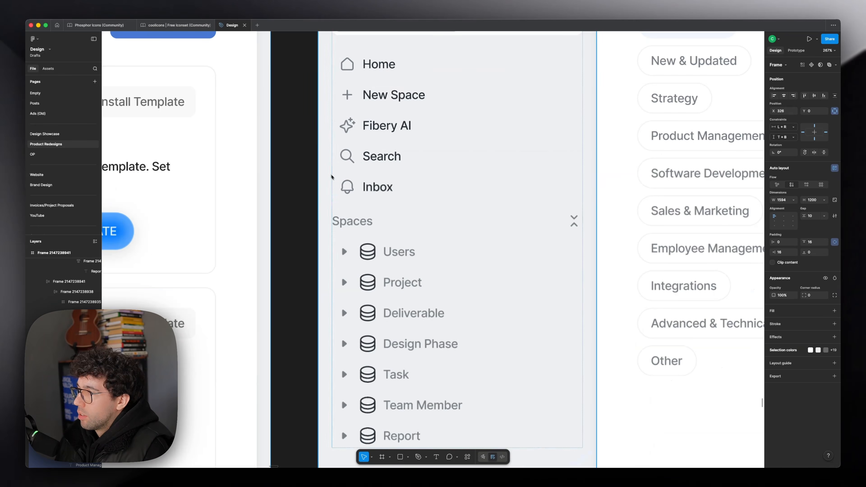
{"action": "double_click", "coordinate": [349, 185]}
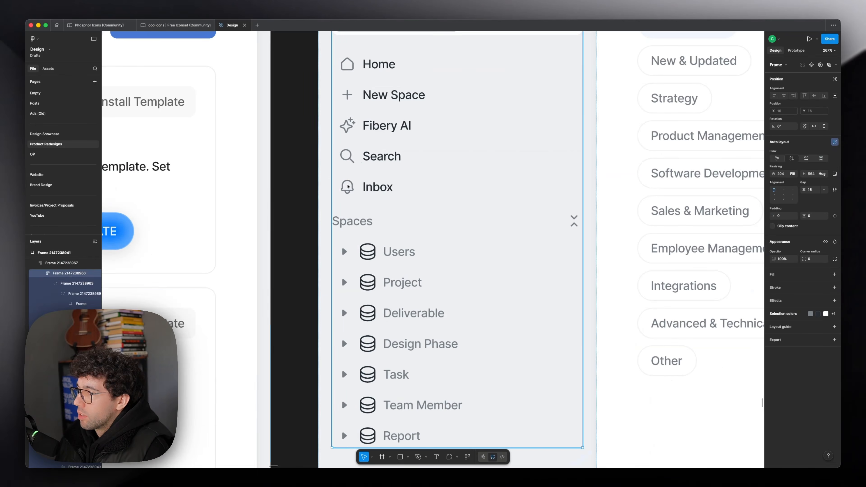
{"action": "double_click", "coordinate": [349, 186]}
{"action": "double_click", "coordinate": [349, 186]}
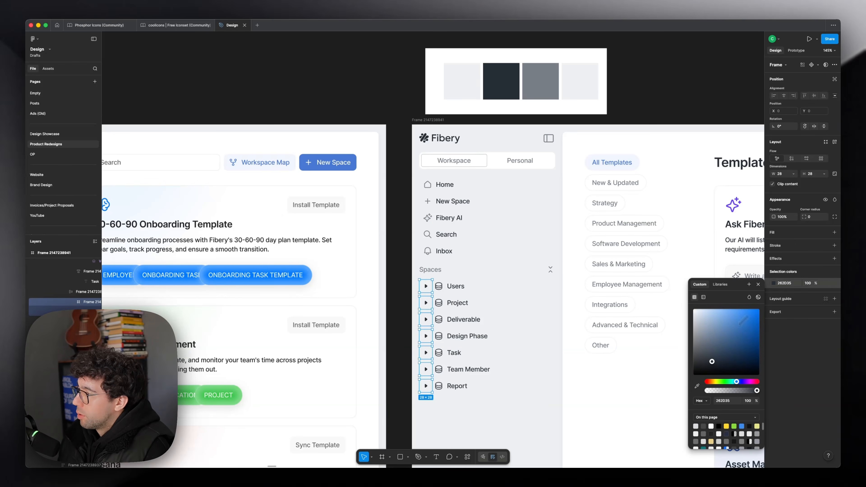
Step: Recolor the arrows and database icons in the Spaces list with the palette's medium gray 777F86
{"action": "left_click", "coordinate": [696, 385]}
{"action": "left_click", "coordinate": [535, 83]}
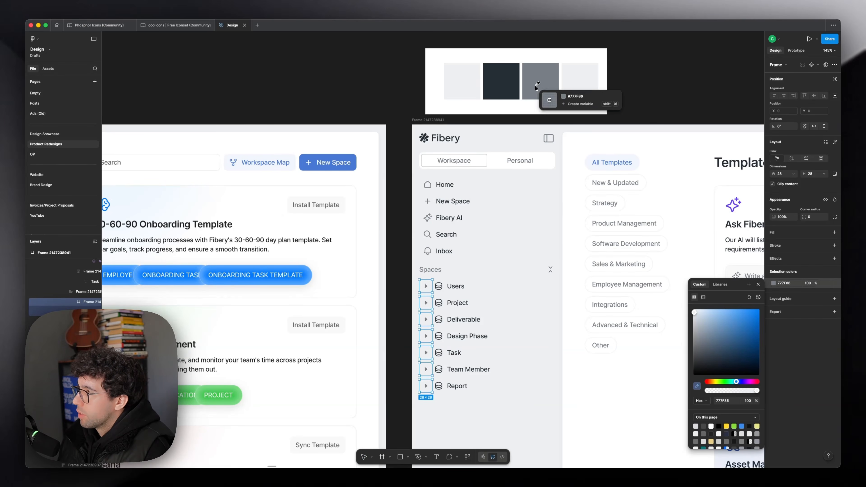
{"action": "left_click", "coordinate": [438, 287]}
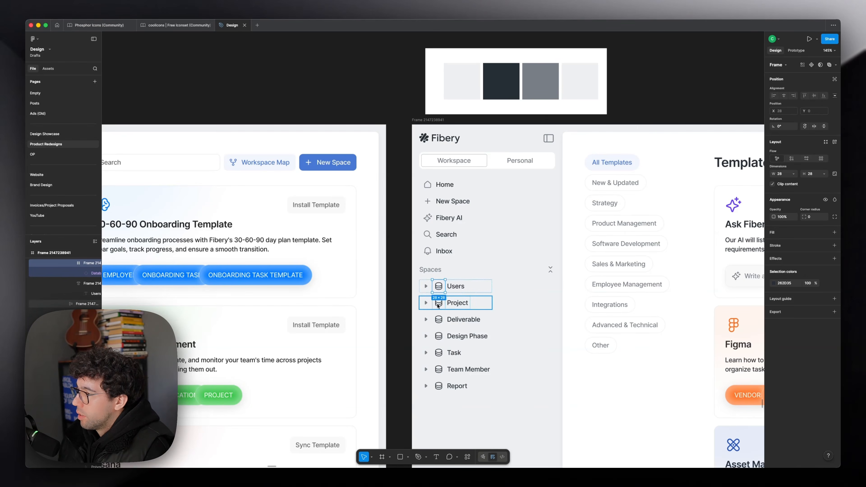
{"action": "double_click", "coordinate": [439, 305], "text": "shift"}
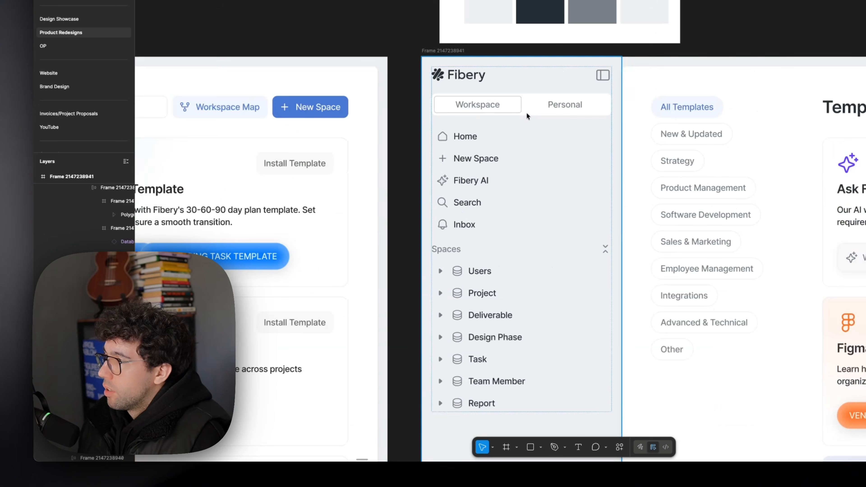
Step: Widen the white palette backdrop and darken the fourth swatch to a light gray
{"action": "left_click", "coordinate": [579, 79]}
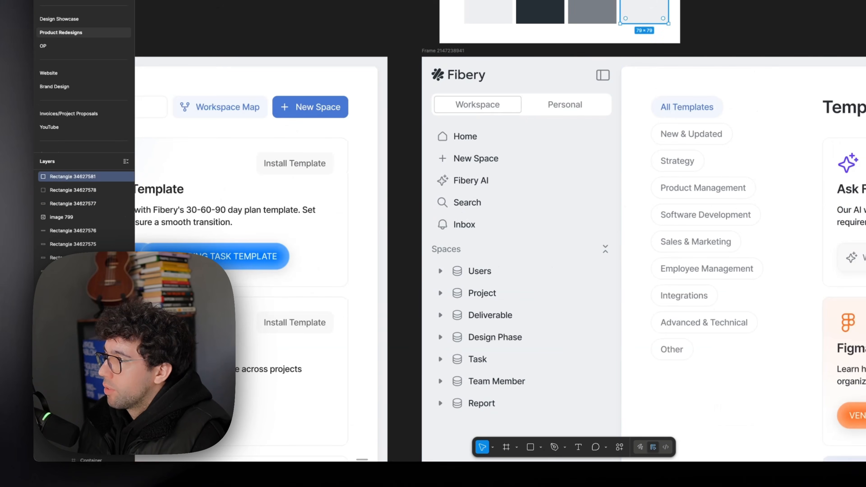
{"action": "left_click", "coordinate": [579, 56]}
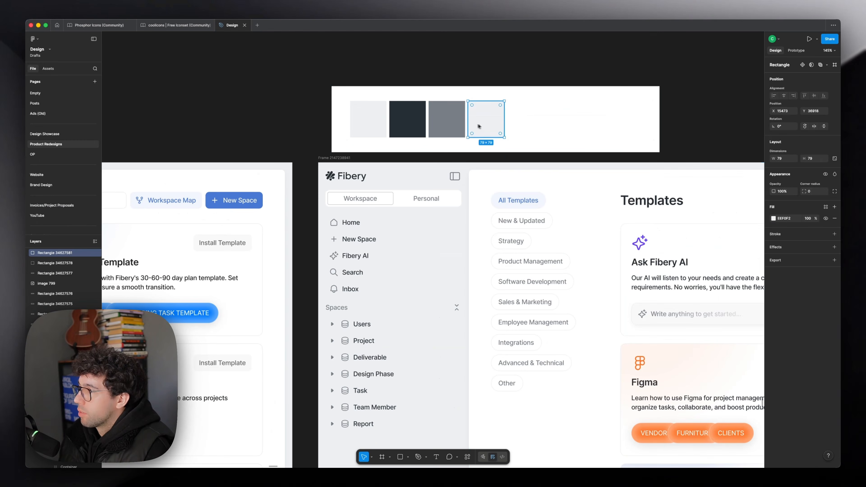
{"action": "left_click", "coordinate": [632, 11]}
{"action": "left_click", "coordinate": [773, 218]}
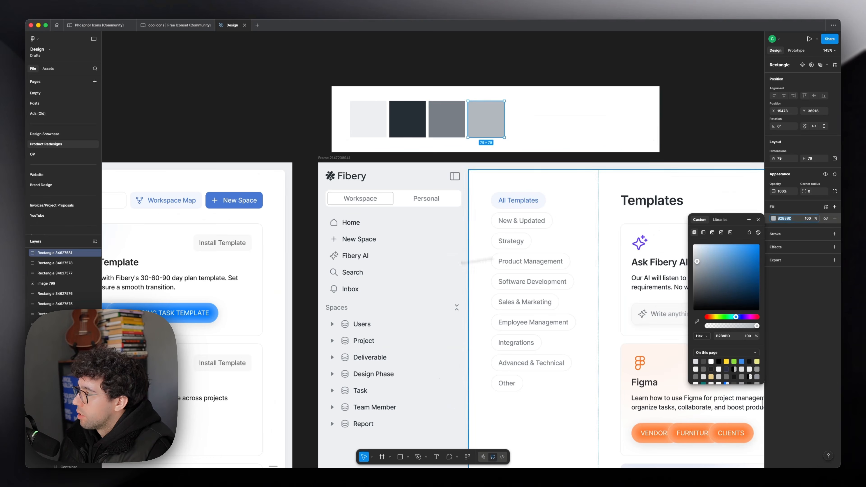
Step: Recolor the Spaces list arrows light gray and move them to the right end of their rows
{"action": "double_click", "coordinate": [332, 291], "text": "shift"}
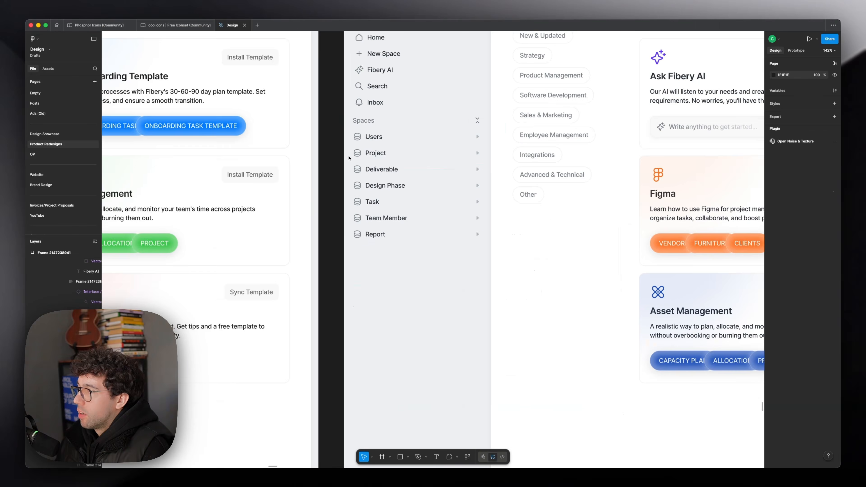
{"action": "scroll", "coordinate": [282, 193], "scroll_direction": "right", "scroll_amount": 3}
{"action": "scroll", "coordinate": [283, 193], "scroll_direction": "up", "scroll_amount": 3}
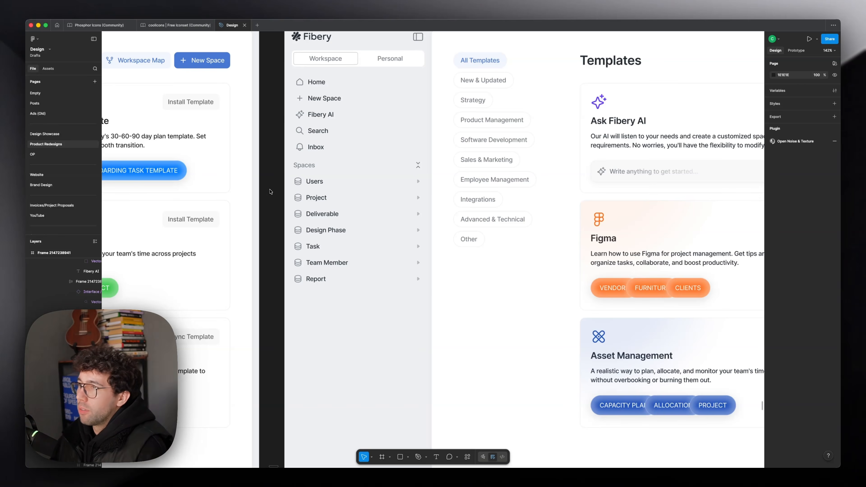
Step: Compare the Inbox row's auto layout spacing with that of the Users row in the Spaces list
{"action": "scroll", "coordinate": [270, 192], "scroll_direction": "up", "scroll_amount": 3}
{"action": "scroll", "coordinate": [321, 187], "scroll_direction": "up", "scroll_amount": 4}
{"action": "left_click", "coordinate": [334, 190], "text": "super"}
{"action": "left_click", "coordinate": [346, 193]}
{"action": "key", "text": "shift+Return"}
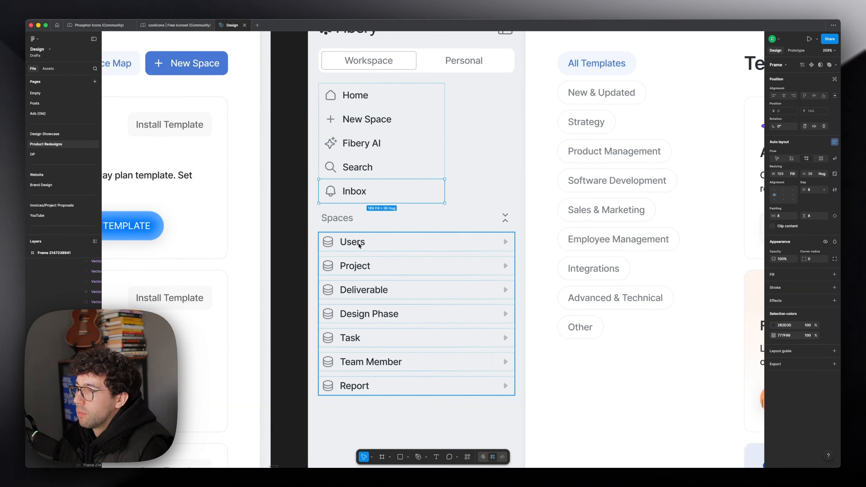
{"action": "left_click", "coordinate": [359, 245]}
{"action": "double_click", "coordinate": [370, 192]}
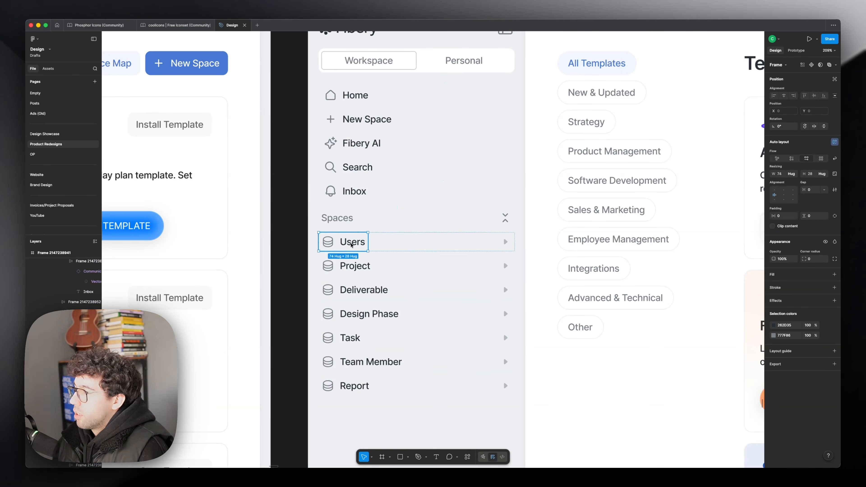
Step: Ungroup the Users row's icon-and-label frame and the frame around its database icon
{"action": "double_click", "coordinate": [351, 245]}
{"action": "key", "text": "super+BackSpace"}
{"action": "left_click", "coordinate": [330, 247]}
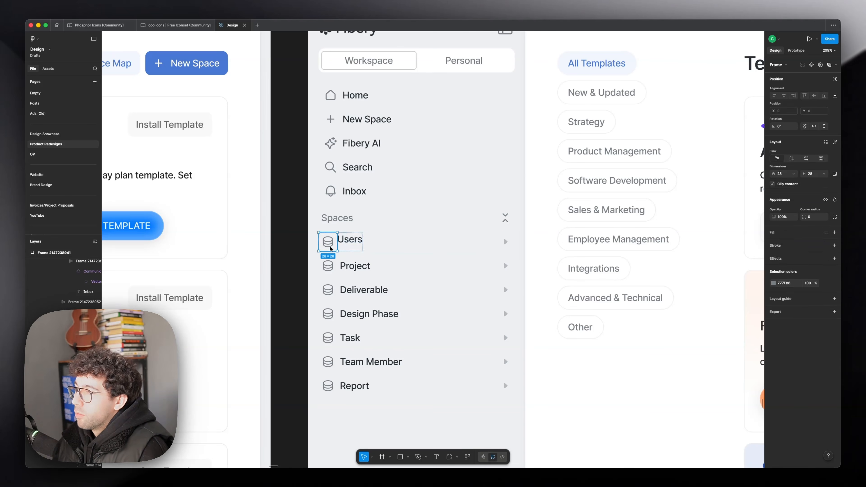
{"action": "key", "text": "super+BackSpace"}
{"action": "key", "text": "shift+Return"}
{"action": "key", "text": "shift+Return"}
{"action": "double_click", "coordinate": [353, 202]}
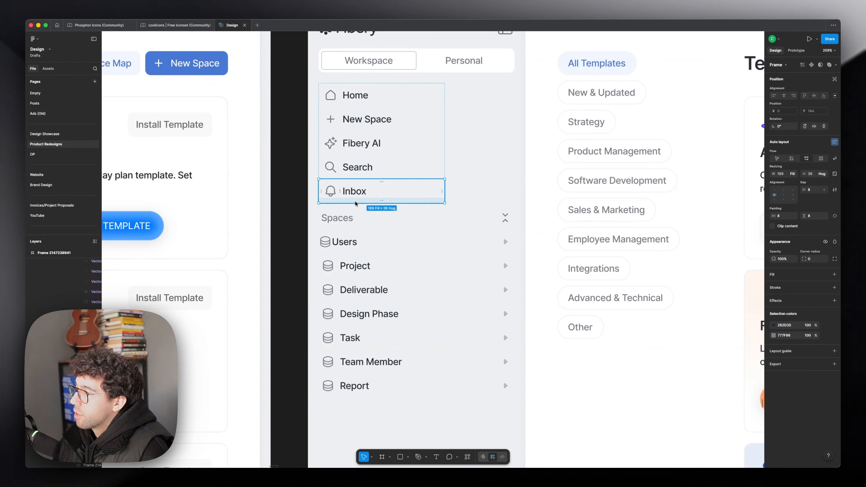
Step: Apply the Inbox row's auto layout properties to the Users row in the Spaces list
{"action": "left_click", "coordinate": [347, 239]}
{"action": "double_click", "coordinate": [347, 240]}
{"action": "key", "text": "super+alt+v"}
Step: Show the rulers and place a vertical guide along the left edge of the sidebar labels
{"action": "left_click", "coordinate": [290, 223]}
{"action": "key", "text": "shift+r"}
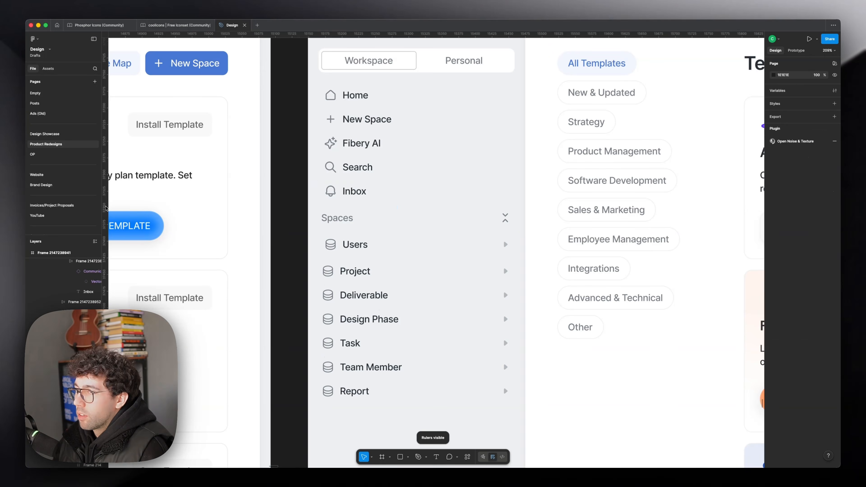
{"action": "left_click_drag", "start_coordinate": [106, 208], "coordinate": [344, 232]}
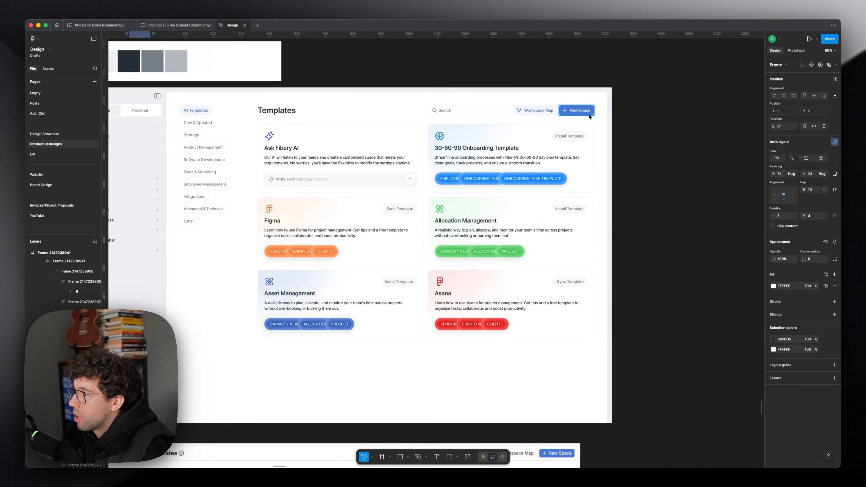
Step: Inspect the auto layout settings of the Workspace/Personal switch in the duplicated page's sidebar
{"action": "left_click", "coordinate": [576, 110]}
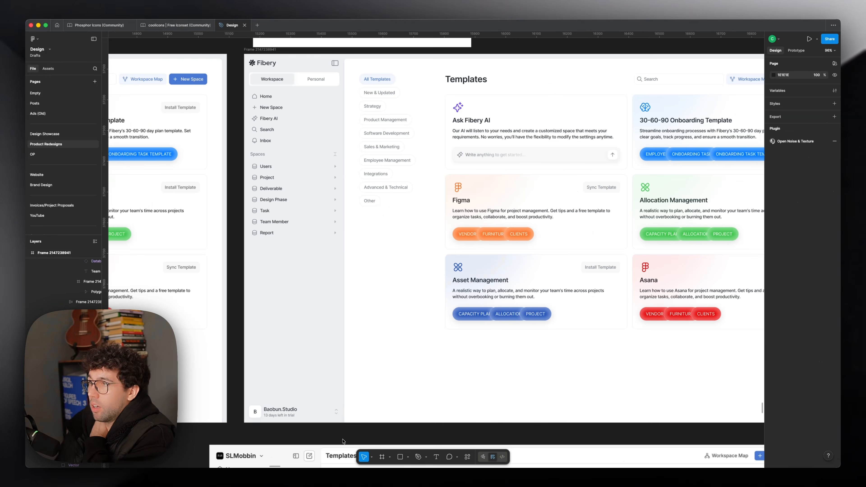
{"action": "scroll", "coordinate": [344, 437], "scroll_direction": "right", "scroll_amount": 3}
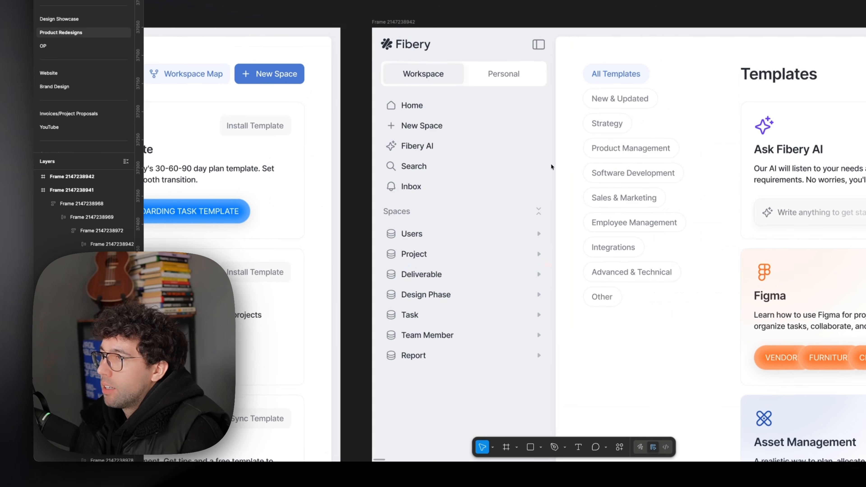
{"action": "scroll", "coordinate": [501, 232], "scroll_direction": "right", "scroll_amount": 2}
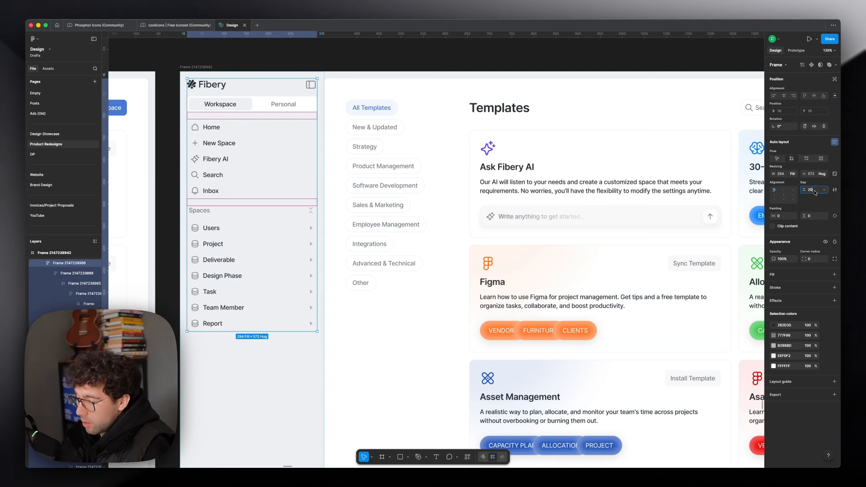
{"action": "key", "text": "Escape"}
Step: Narrow the sidebar of the duplicated page by moving its right edge inward
{"action": "scroll", "coordinate": [272, 88], "scroll_direction": "down", "scroll_amount": 3}
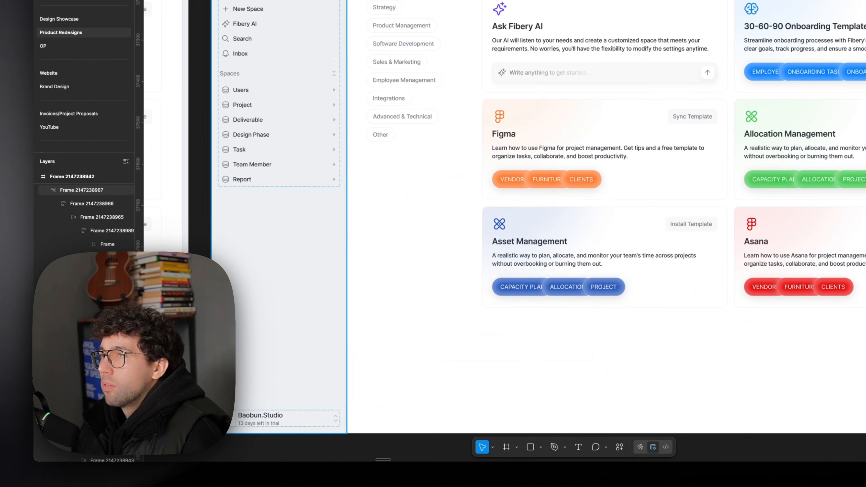
{"action": "left_click", "coordinate": [261, 131]}
{"action": "left_click_drag", "start_coordinate": [347, 16], "coordinate": [325, 22]}
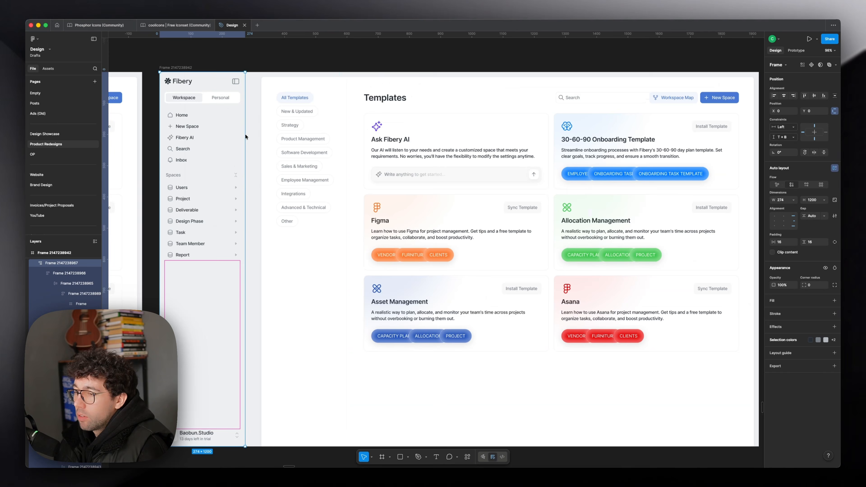
{"action": "left_click_drag", "start_coordinate": [246, 136], "coordinate": [249, 135]}
{"action": "left_click", "coordinate": [265, 137]}
Step: Set the horizontal and vertical padding of the category column and the main Templates frame to 40
{"action": "left_click", "coordinate": [511, 85], "text": "super"}
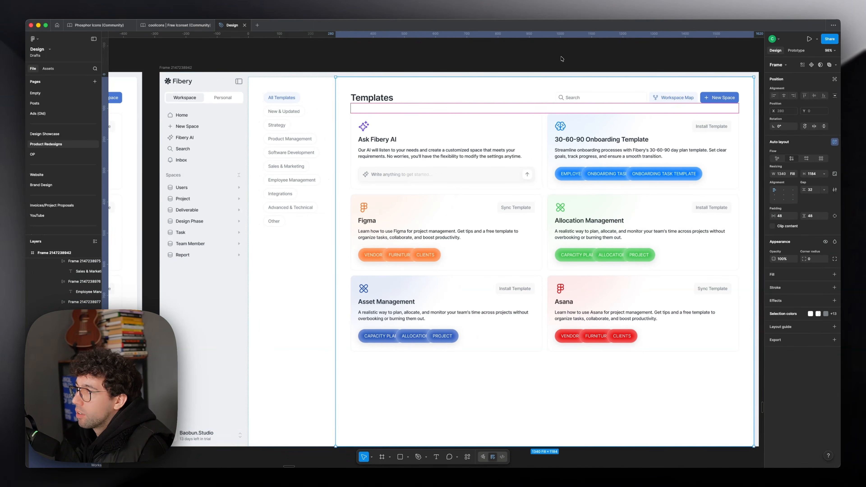
{"action": "scroll", "coordinate": [291, 89], "scroll_direction": "down", "scroll_amount": 1}
{"action": "left_click", "coordinate": [292, 89], "text": "shift"}
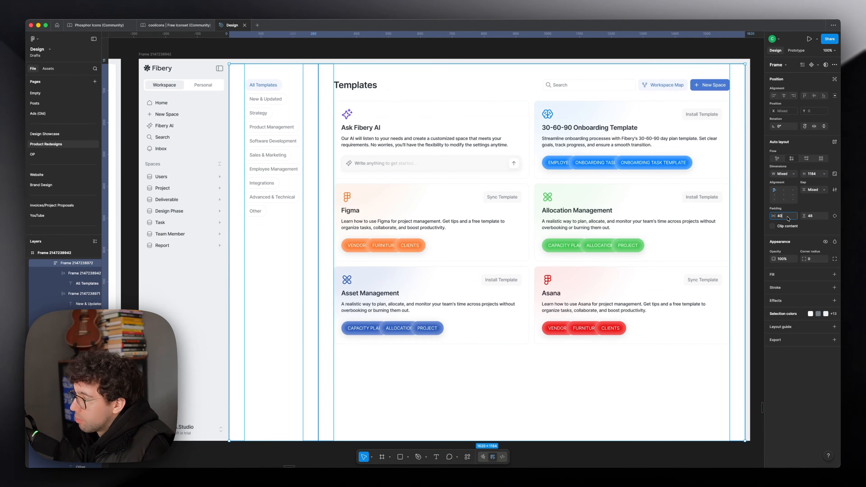
{"action": "key", "text": "Tab"}
{"action": "type", "text": "40"}
{"action": "key", "text": "Return"}
{"action": "left_click", "coordinate": [338, 63]}
Step: Widen the template category column slightly to leave more room before the Templates content
{"action": "scroll", "coordinate": [339, 64], "scroll_direction": "right", "scroll_amount": 1}
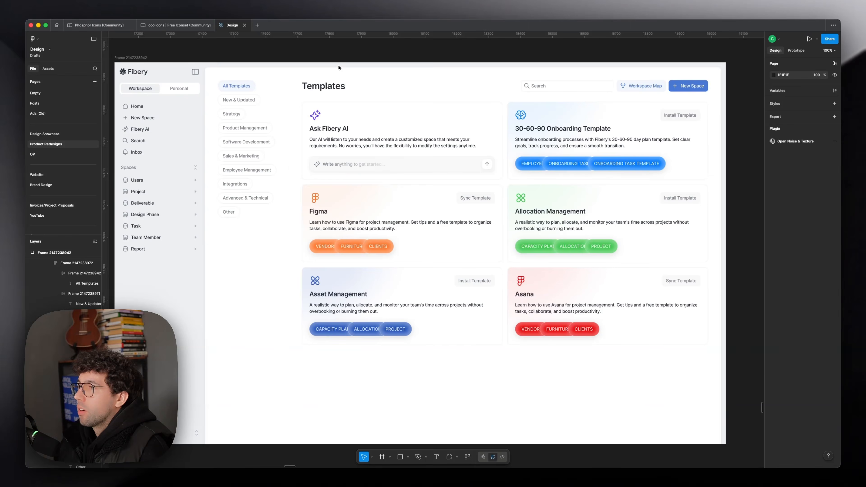
{"action": "left_click", "coordinate": [281, 156], "text": "super"}
{"action": "left_click_drag", "start_coordinate": [288, 160], "coordinate": [308, 160]}
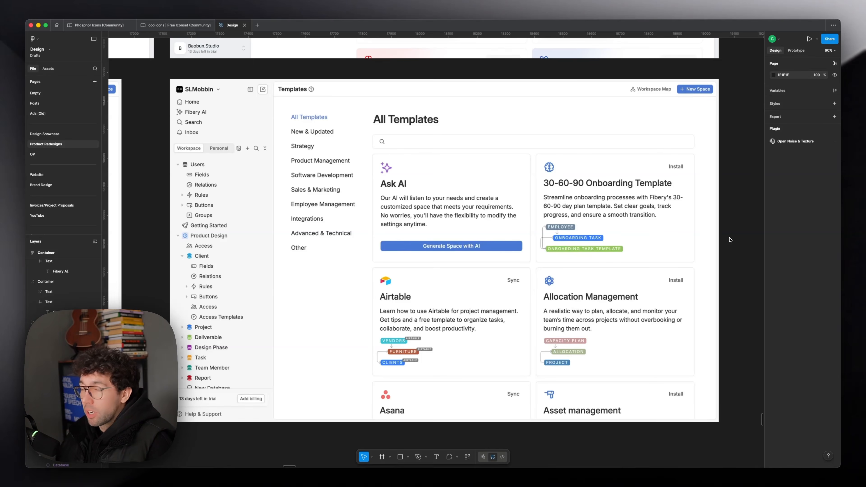
{"action": "scroll", "coordinate": [729, 235], "scroll_direction": "up", "scroll_amount": 10}
{"action": "scroll", "coordinate": [743, 234], "scroll_direction": "up", "scroll_amount": 1}
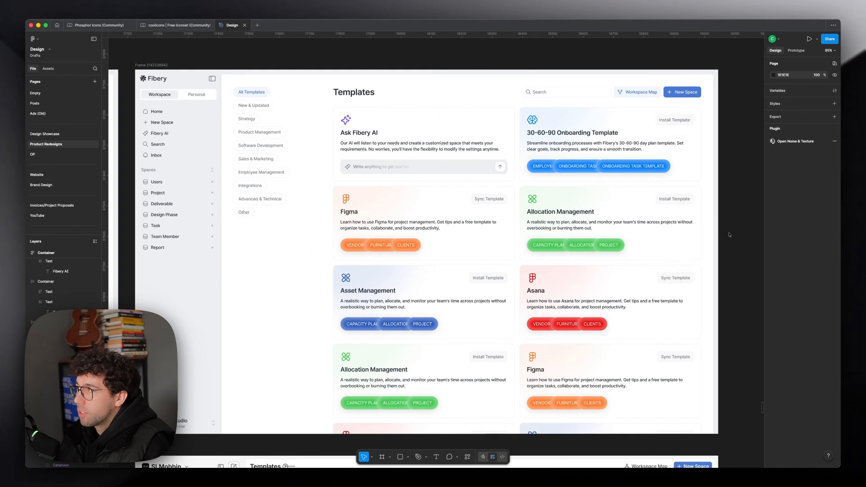
{"action": "scroll", "coordinate": [751, 231], "scroll_direction": "up", "scroll_amount": 2}
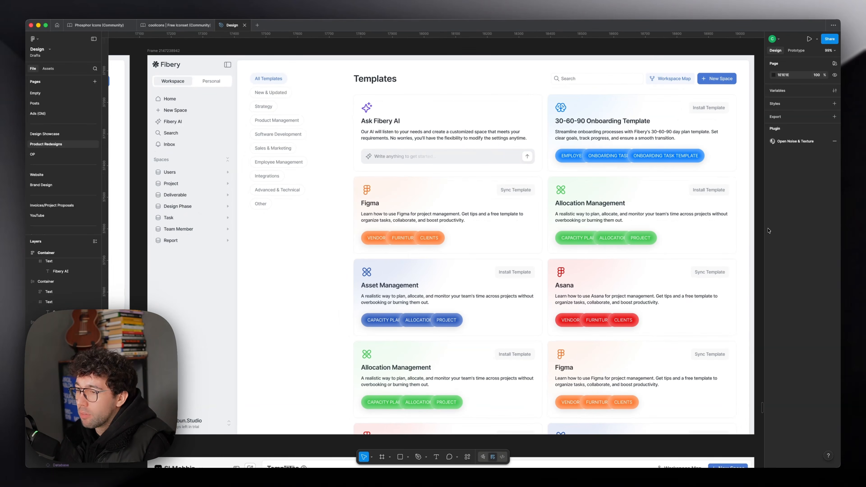